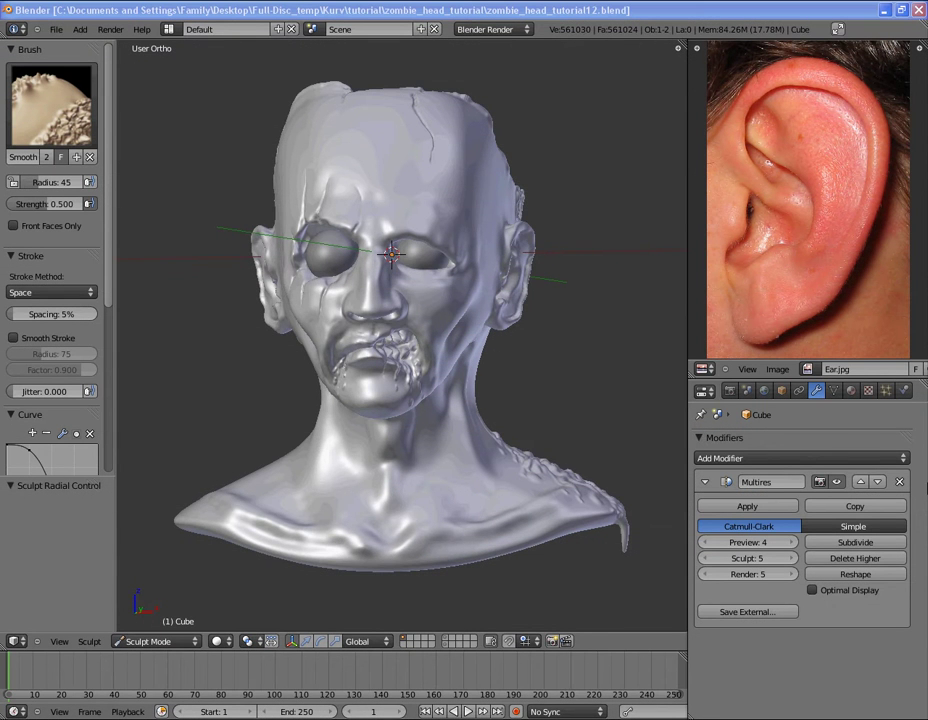
Save the zombie head scene as a new incremented version named zombie_head_tutorial13.blend.
left_click(634, 12)
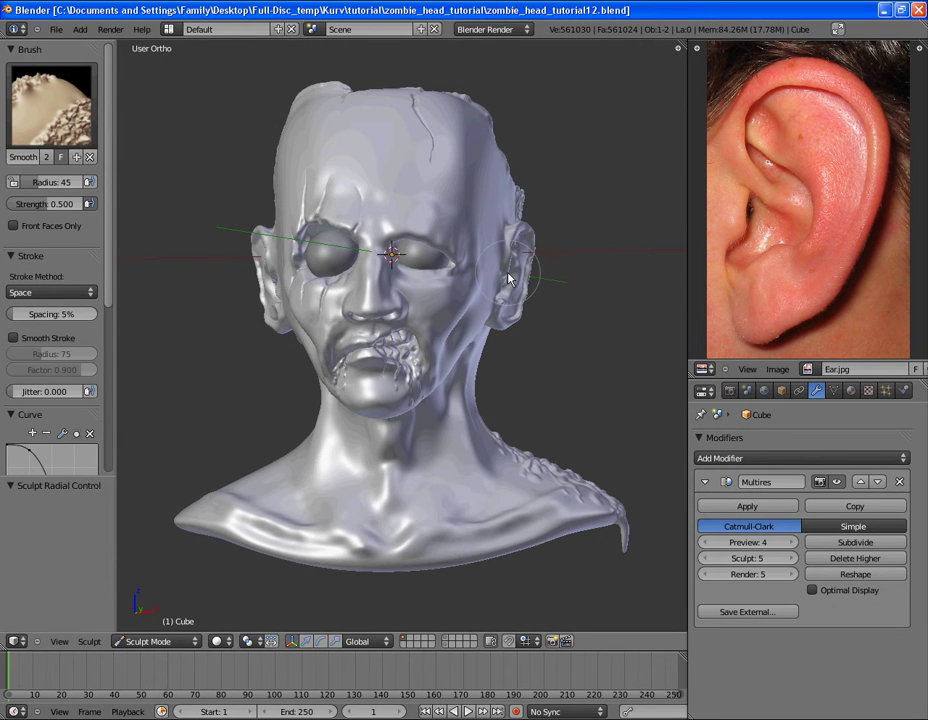
mouse_move(370, 200)
middle_mouse_down()
mouse_move(459, 323)
mouse_move(369, 327)
mouse_move(379, 262)
mouse_move(201, 336)
middle_mouse_up()
middle_click_drag(458, 252, 420, 249)
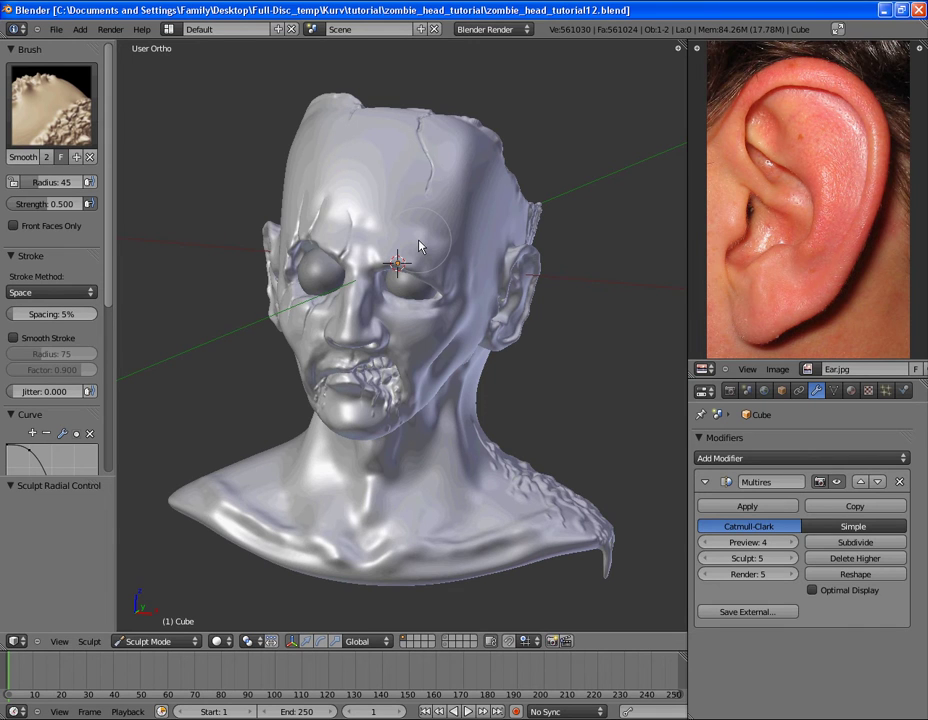
key("ctrl+s")
left_click(420, 241)
key("ctrl+shift+s")
key("KP_Add")
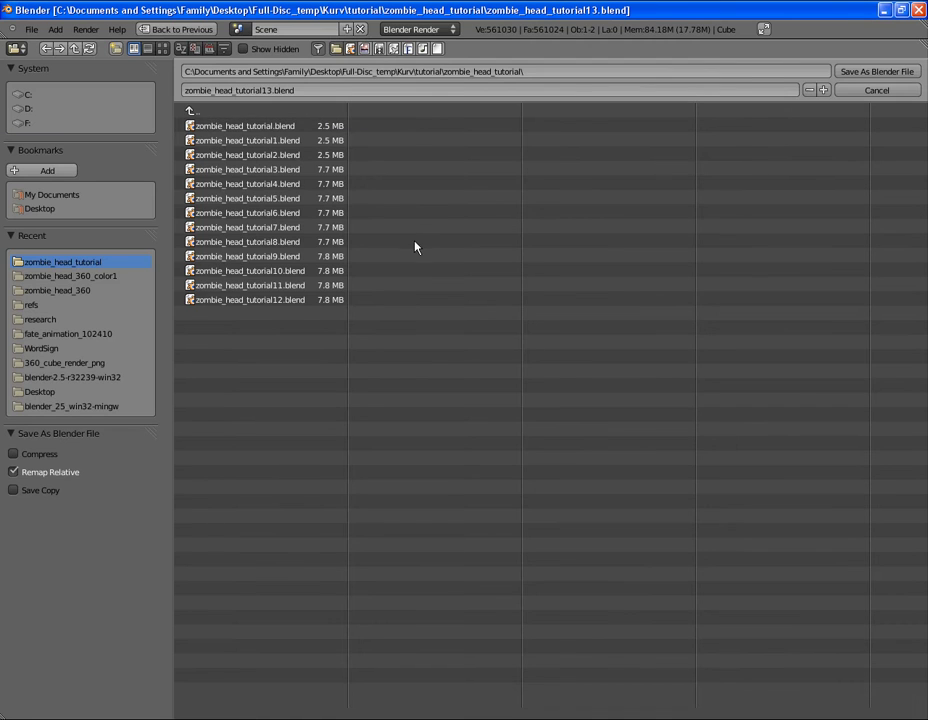
key("Return")
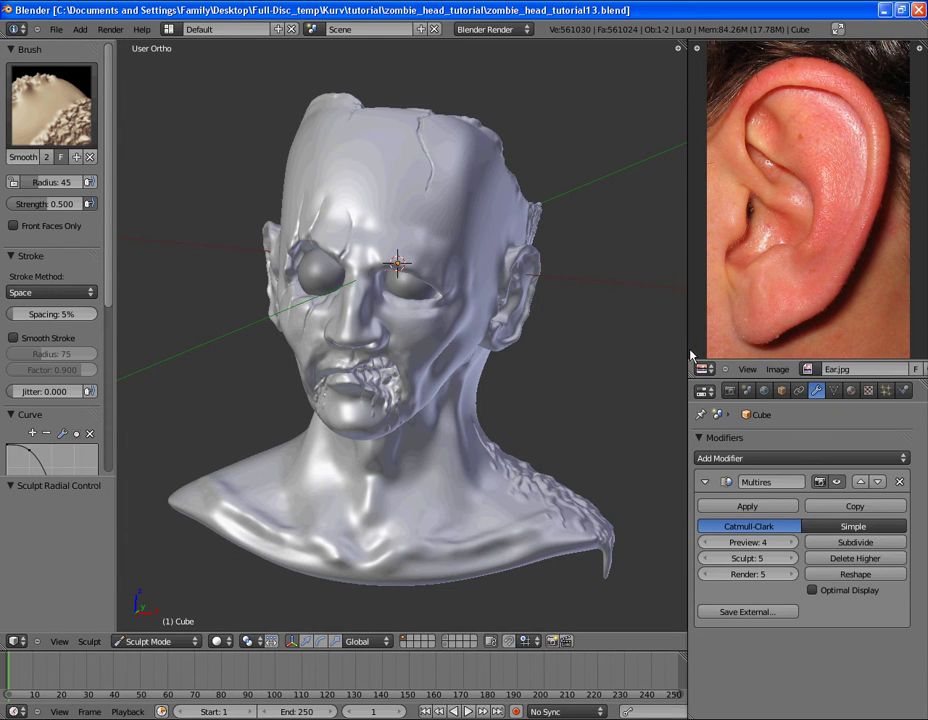
Widen the image editor and create a new black 1024 × 1024 image named Stiches.
left_click_drag(690, 352, 516, 352)
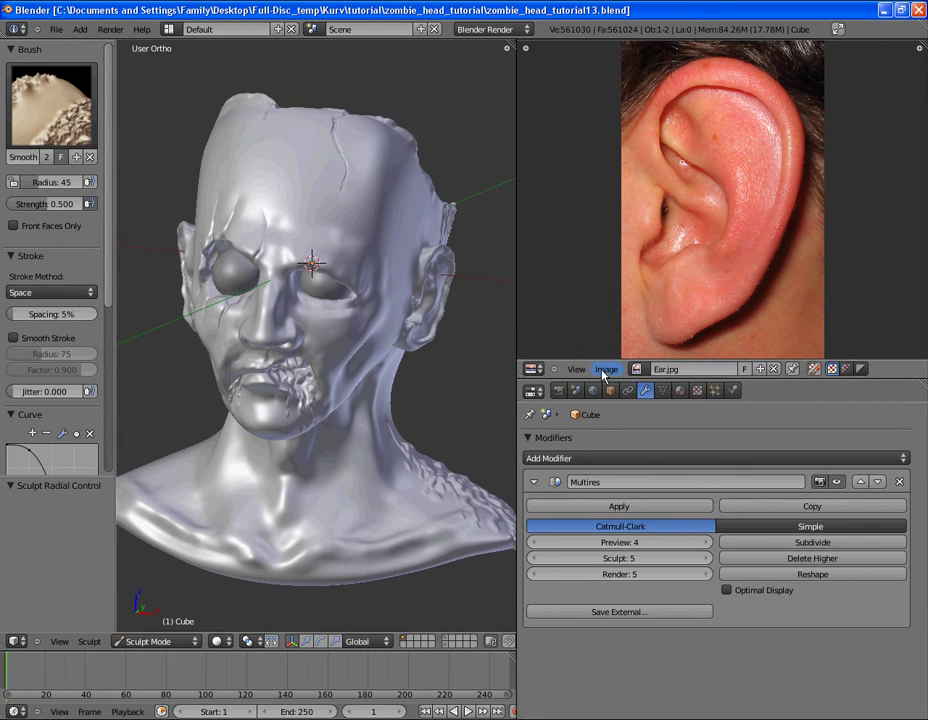
left_click(607, 369)
left_click(611, 355)
left_click(738, 371)
type("stiches")
key("Return")
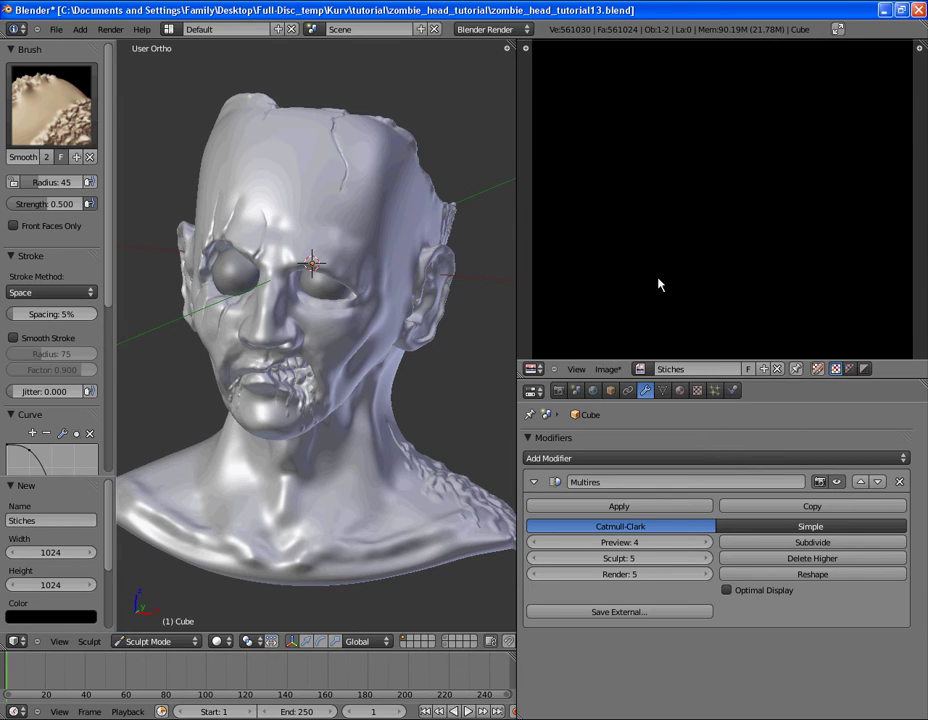
Maximize the image editor, show its properties, enable image painting and set the brush size to 13.
key("ctrl+Up")
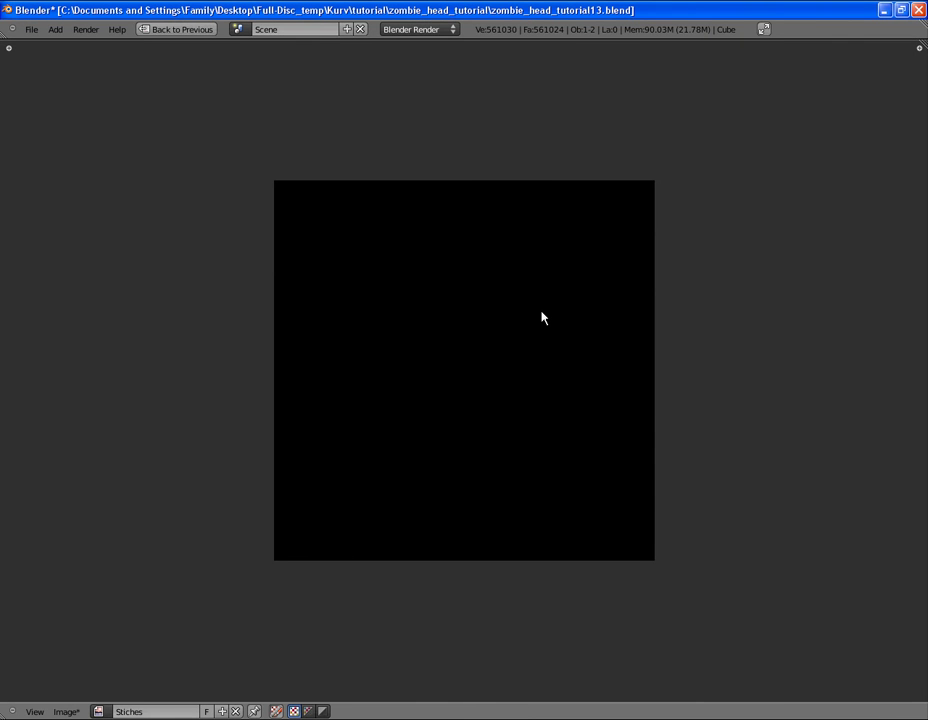
key("n")
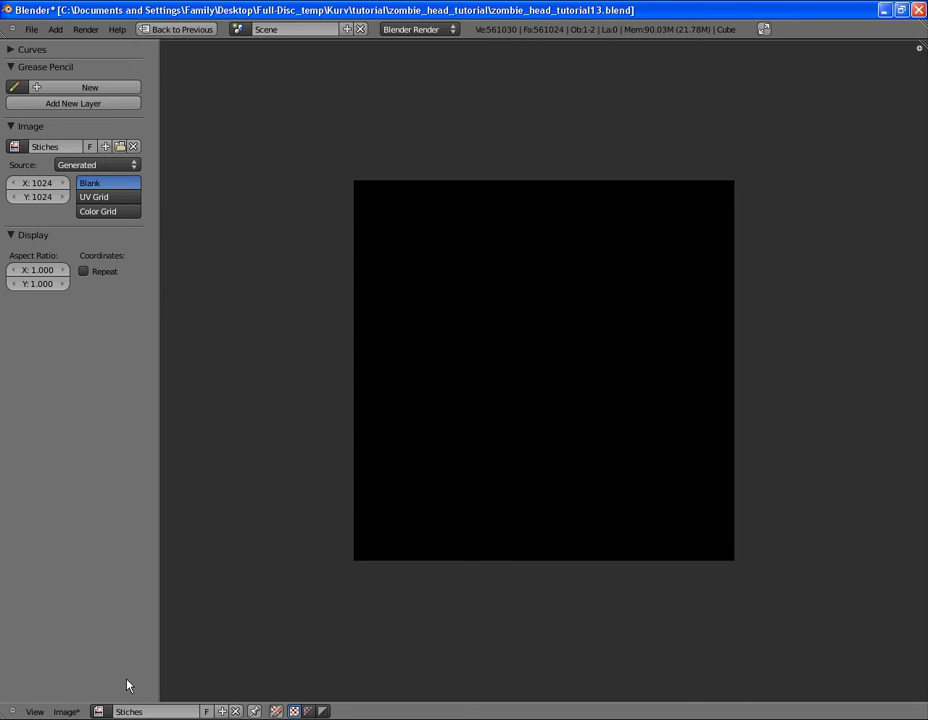
left_click(66, 711)
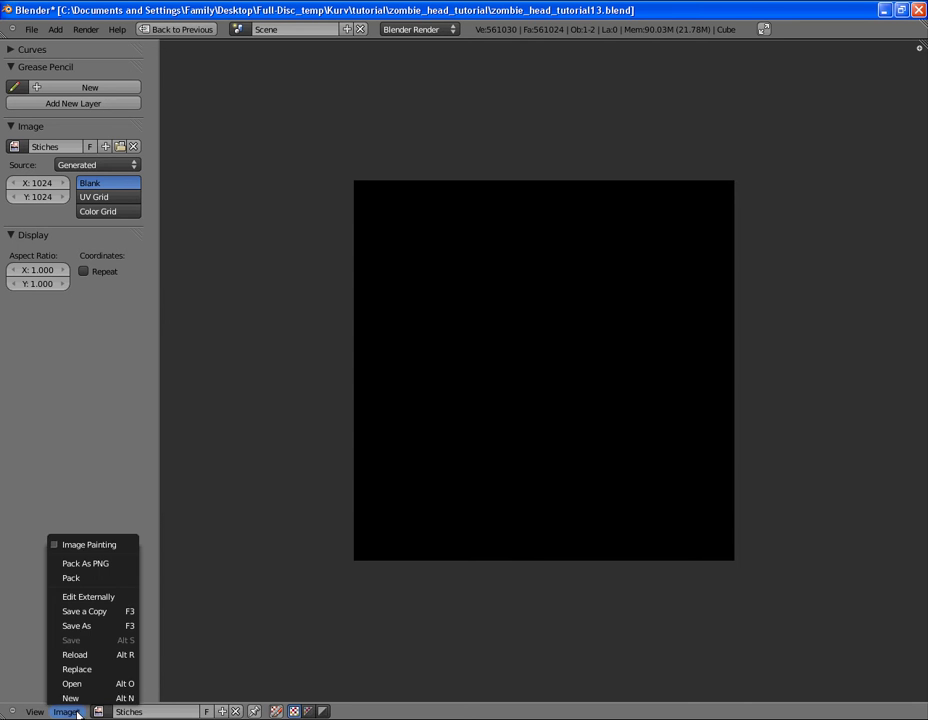
left_click(86, 543)
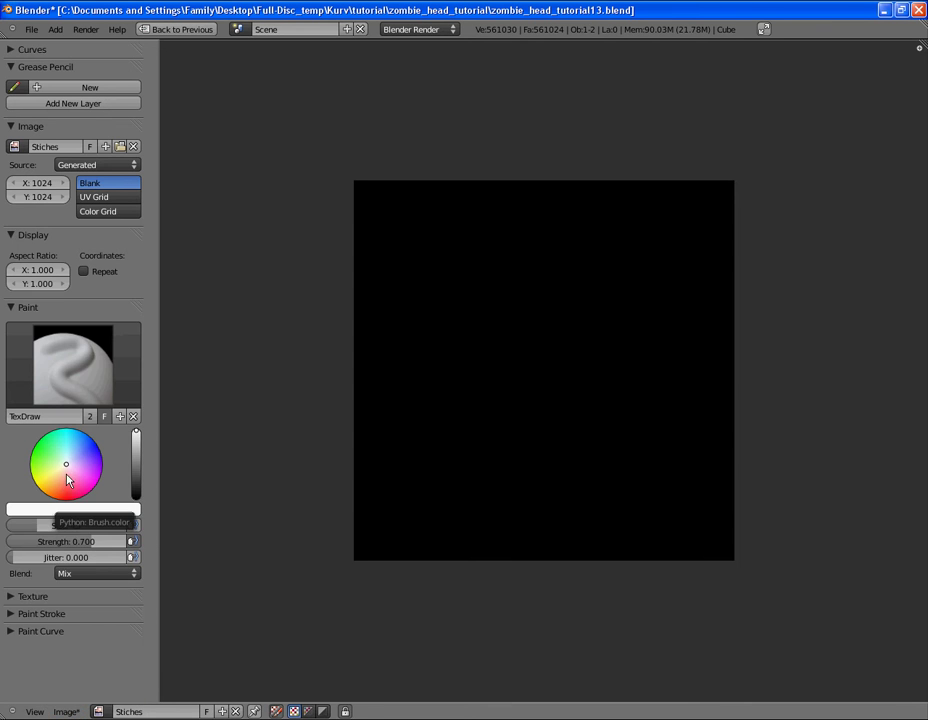
left_click_drag(49, 524, 15, 533)
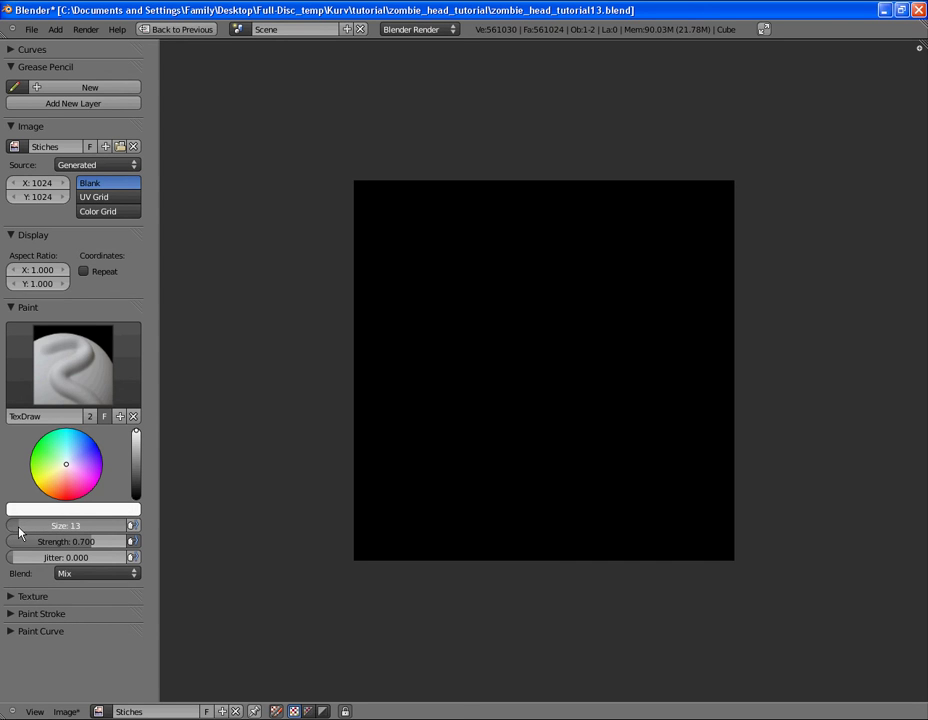
mouse_move(473, 290)
left_mouse_down()
mouse_move(549, 253)
mouse_move(636, 236)
left_mouse_up()
key("ctrl+z")
key("ctrl+z")
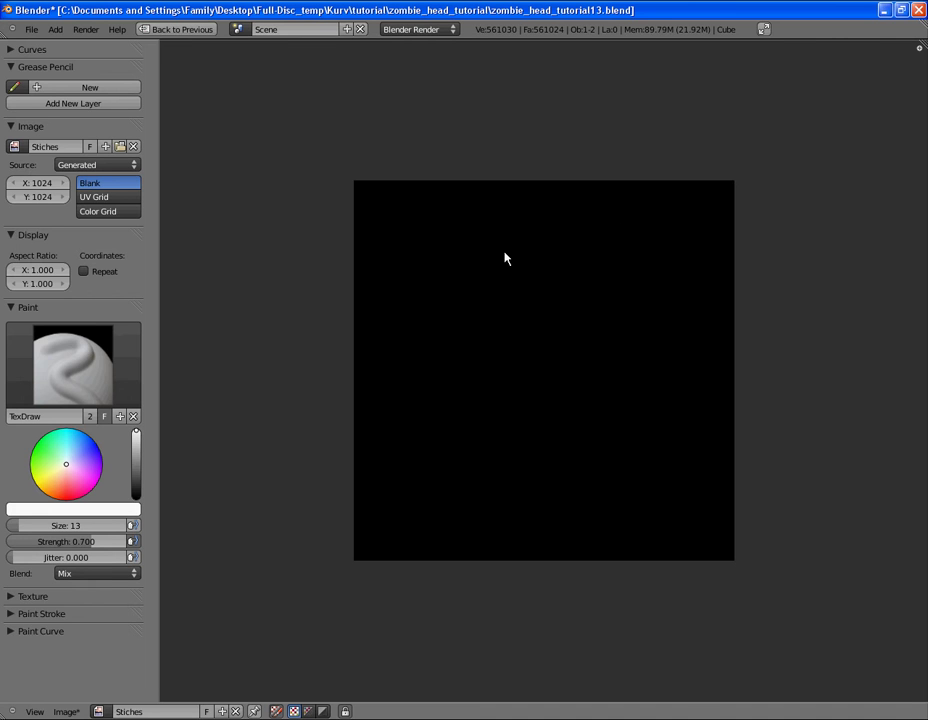
Paint a vertical column of six white X-shaped stitches down the middle of the black image.
left_click_drag(502, 250, 595, 221)
left_click_drag(507, 218, 596, 250)
mouse_move(505, 304)
left_mouse_down()
mouse_move(591, 284)
mouse_move(594, 306)
left_mouse_up()
left_click_drag(521, 351, 590, 343)
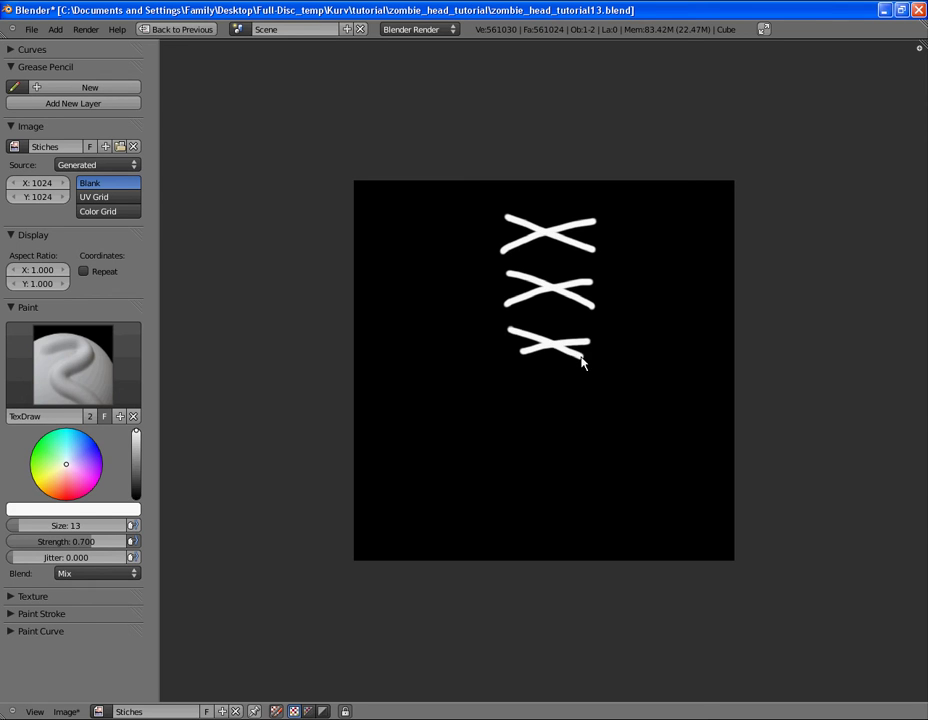
left_click_drag(505, 409, 599, 387)
left_click_drag(512, 382, 594, 413)
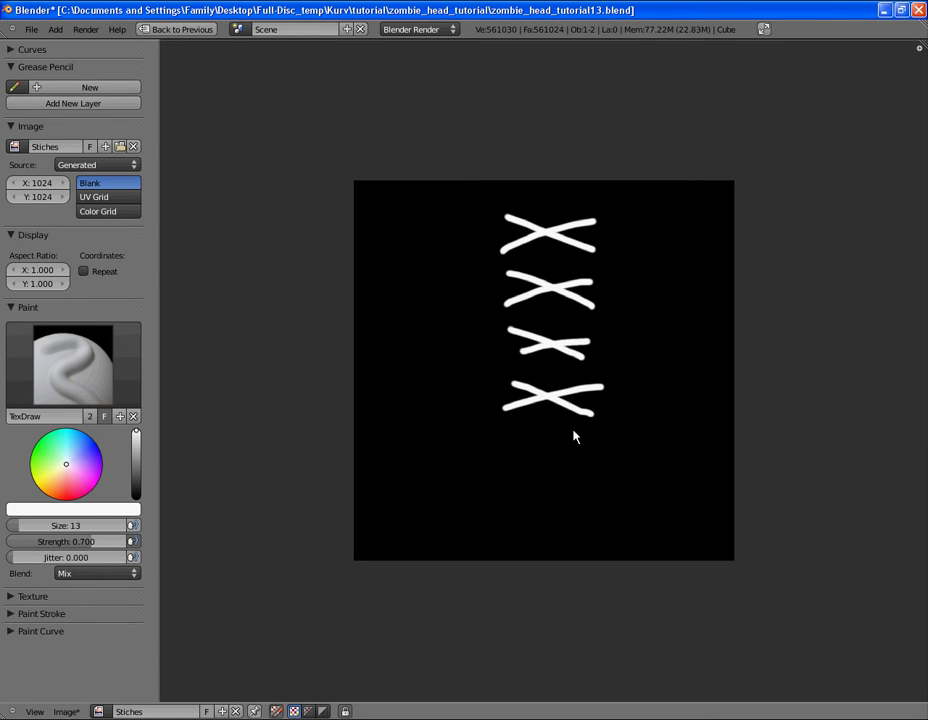
left_click_drag(521, 471, 599, 450)
left_click_drag(534, 447, 596, 482)
left_click_drag(515, 531, 598, 517)
left_click_drag(513, 503, 594, 537)
key("ctrl+z")
key("ctrl+z")
left_click_drag(514, 524, 607, 510)
mouse_move(520, 497)
left_mouse_down()
mouse_move(592, 538)
mouse_move(607, 533)
left_mouse_up()
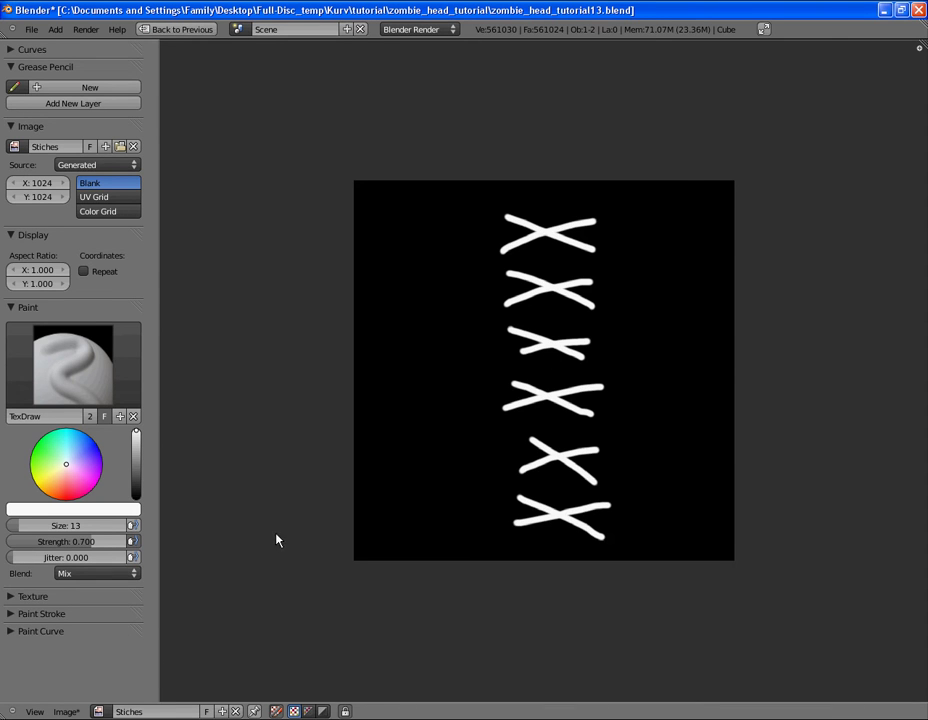
Save the blend file over itself and save the painted stitch image as Stiches_tut in PNG format.
key("ctrl+s")
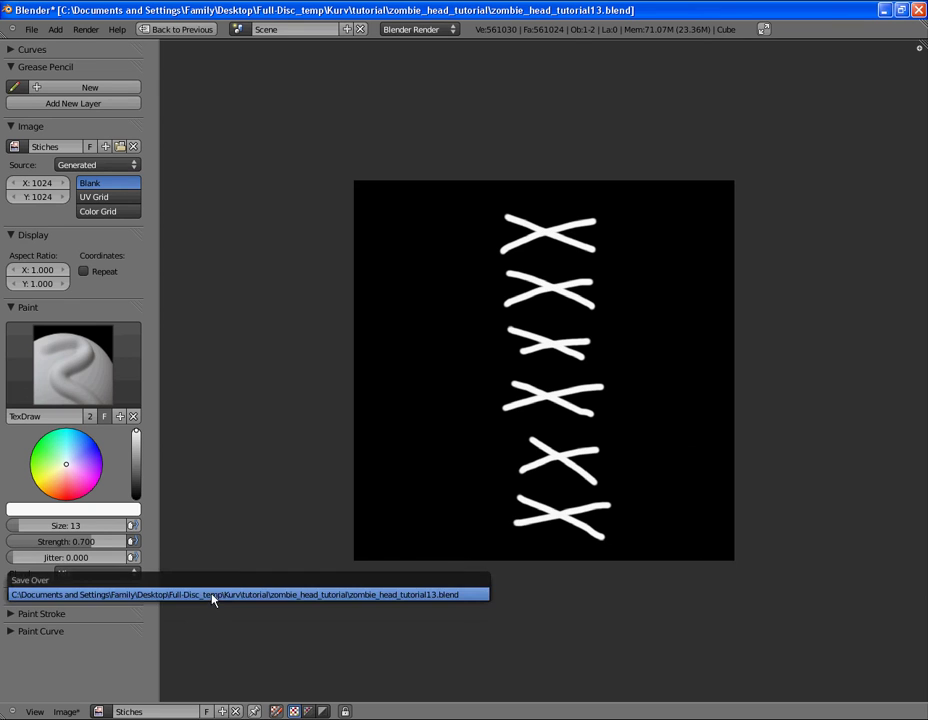
left_click(210, 595)
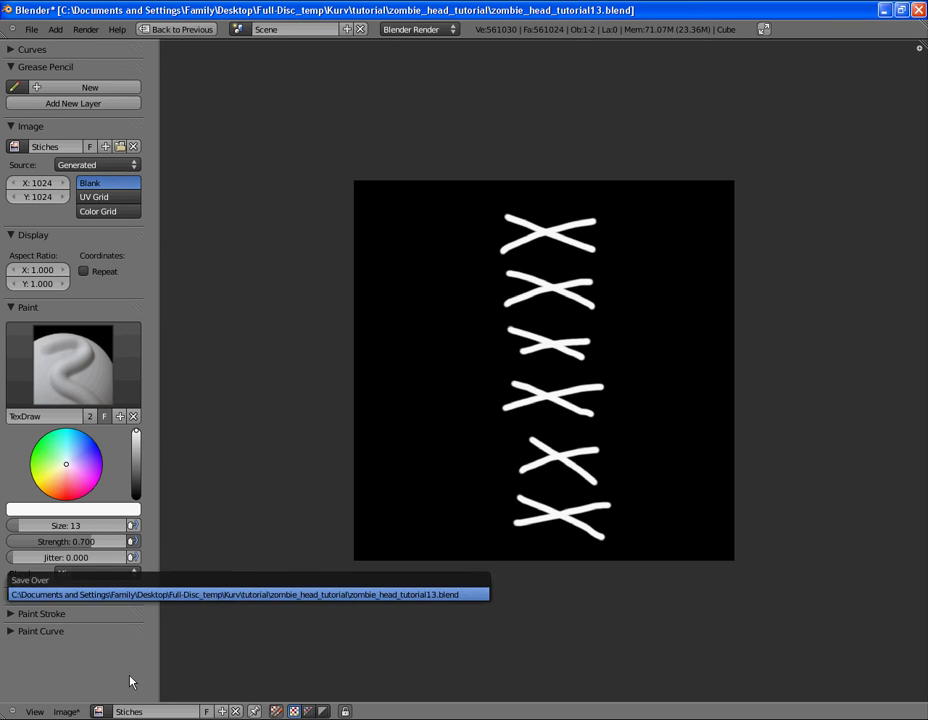
left_click(66, 711)
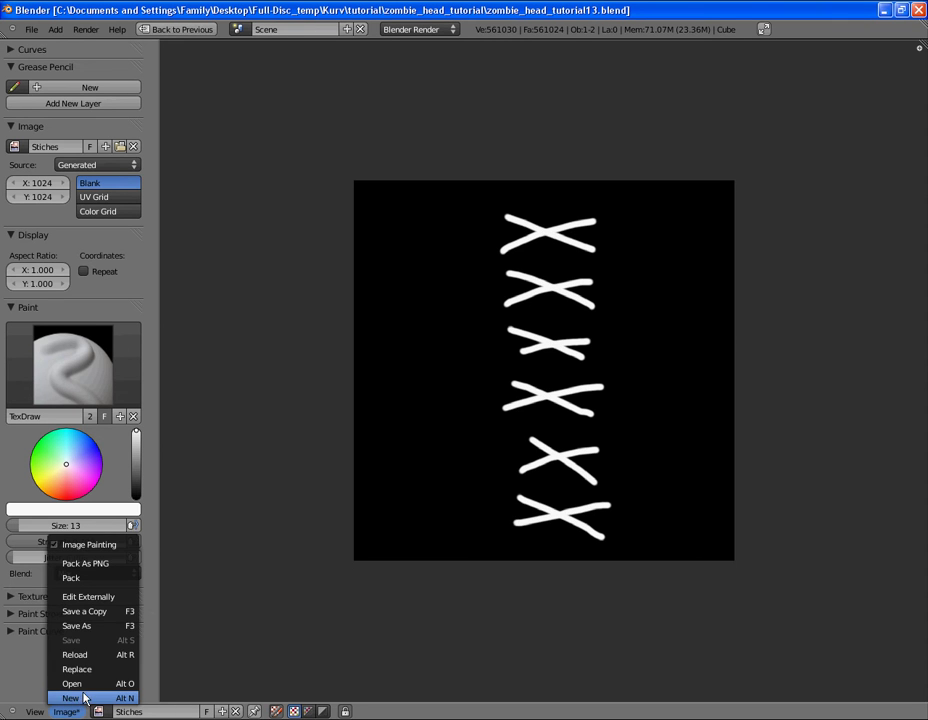
left_click(98, 625)
left_click(184, 90)
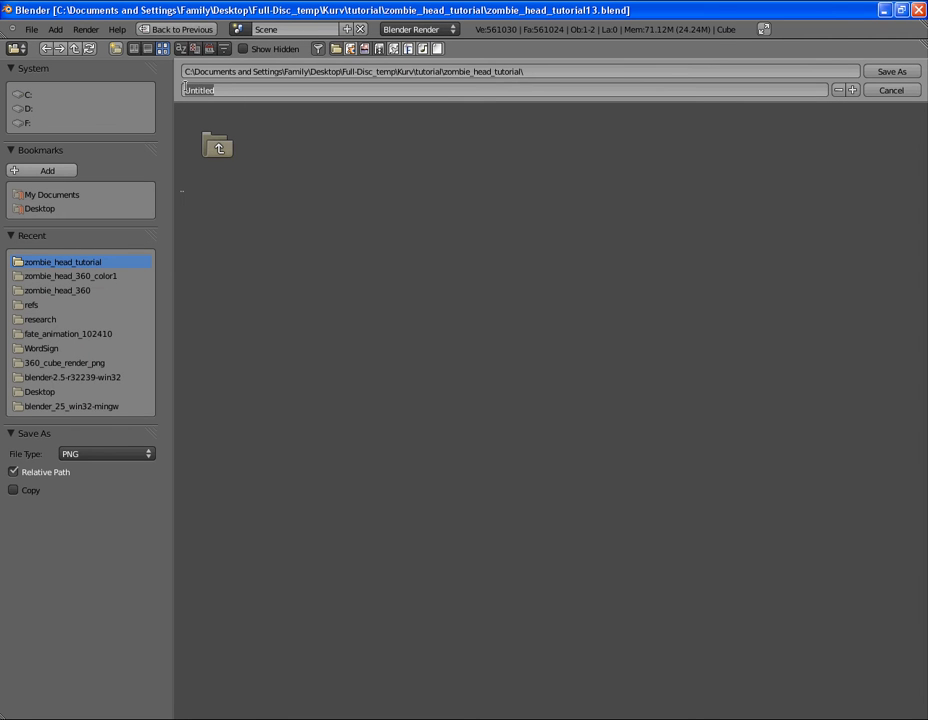
type("Stiches_tut")
key("Return")
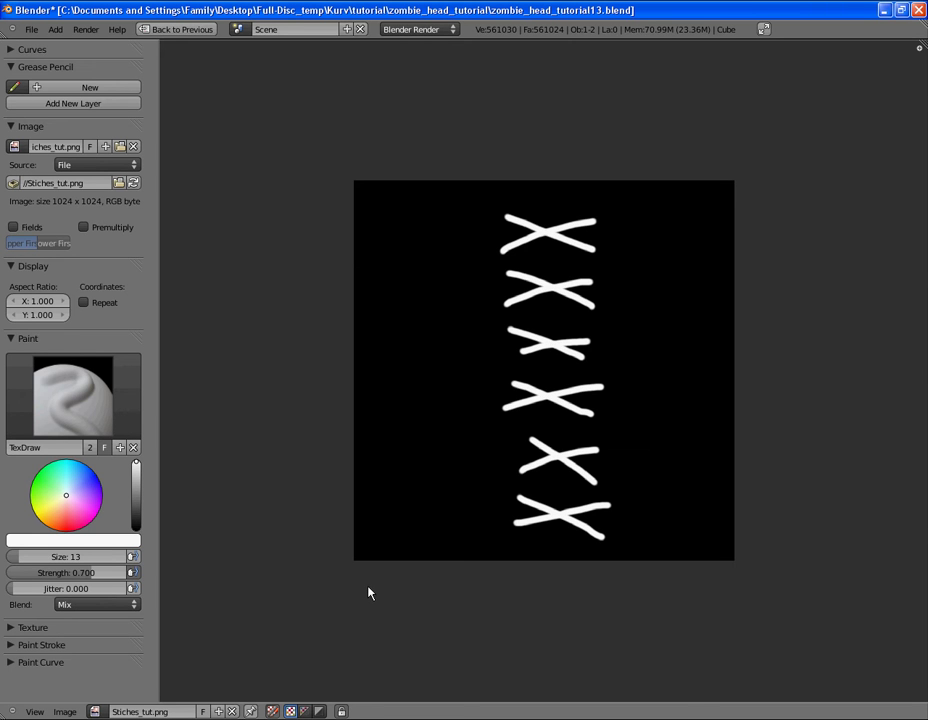
Return to the multi-editor layout and dismiss the crash dialog without sending an error report.
key("ctrl+Up")
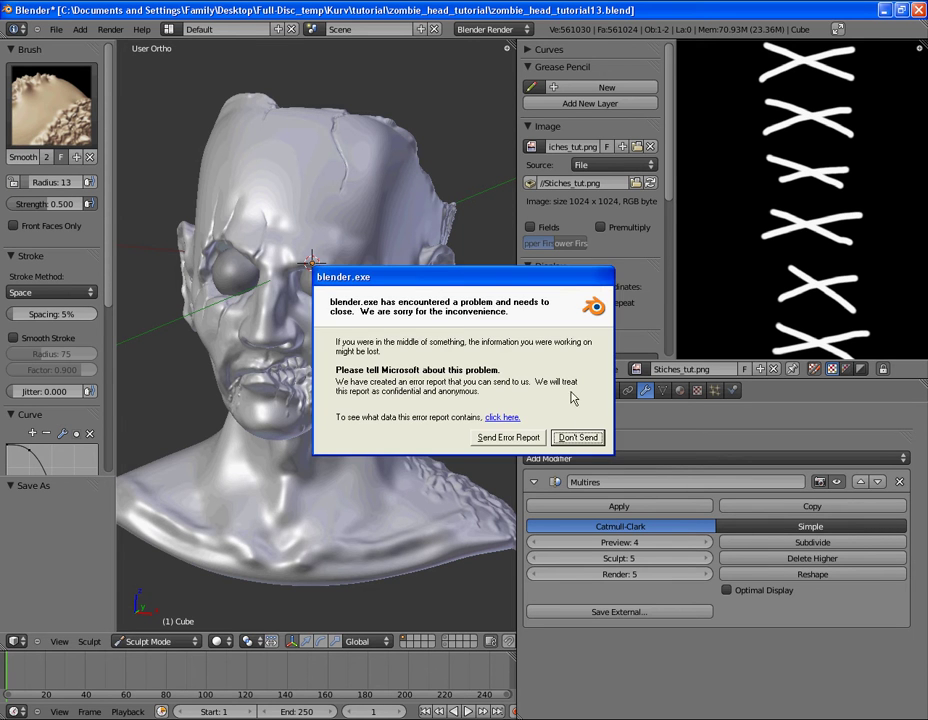
left_click(569, 437)
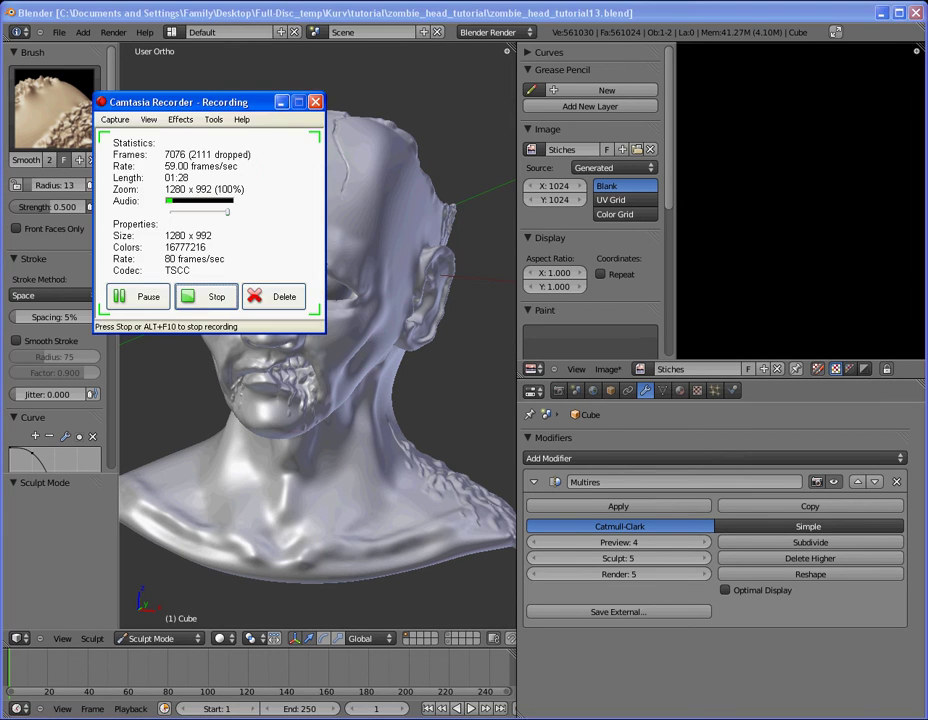
Open Stiches_tut.png in the image editor from the Desktop folder Full-Disc_temp\Kurv\tutorial\zombie_head_tutorial.
left_click(643, 369)
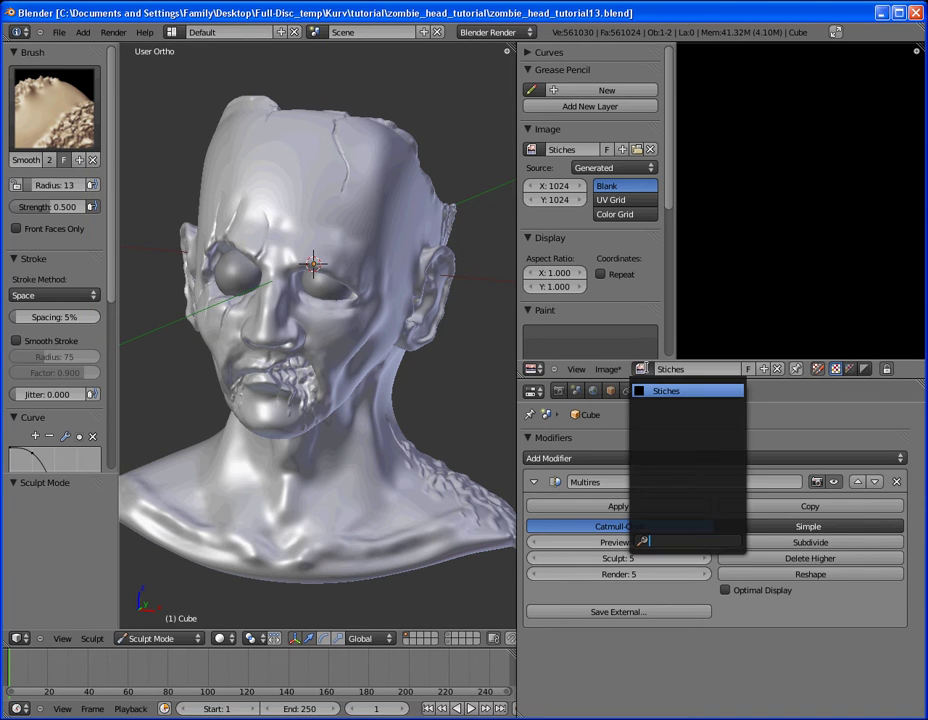
left_click(606, 369)
left_click(628, 342)
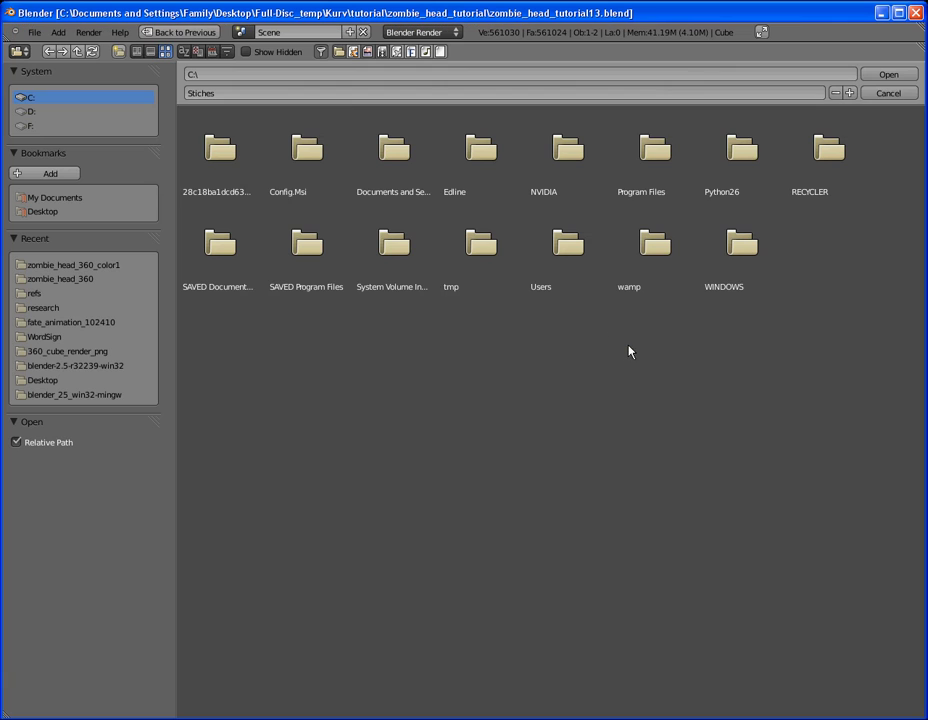
left_click(42, 211)
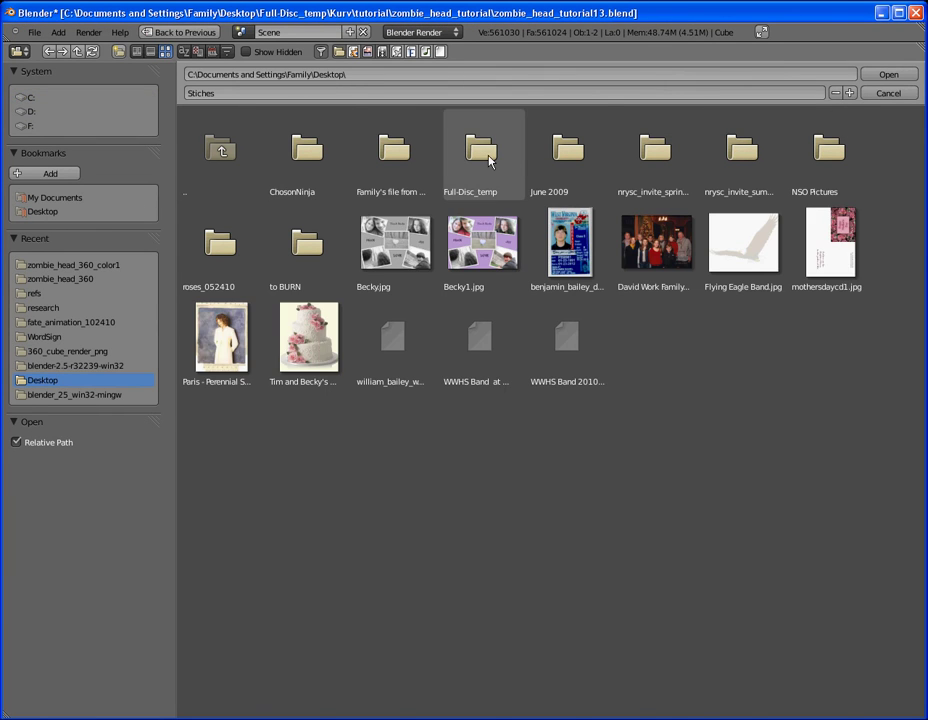
left_click(481, 152)
scroll(405, 310, "down", 2)
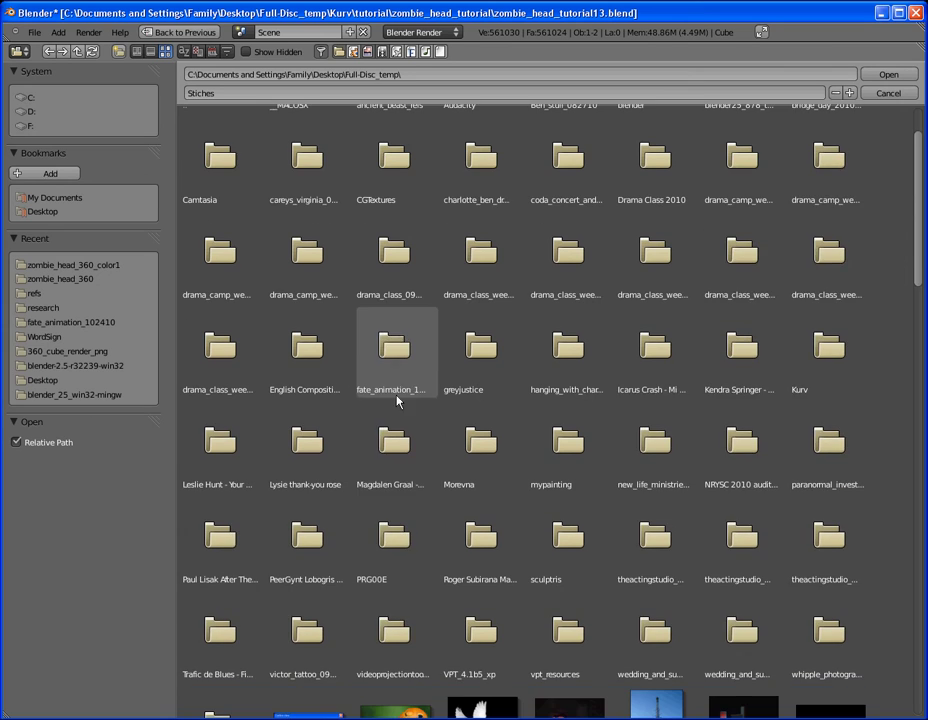
left_click(820, 367)
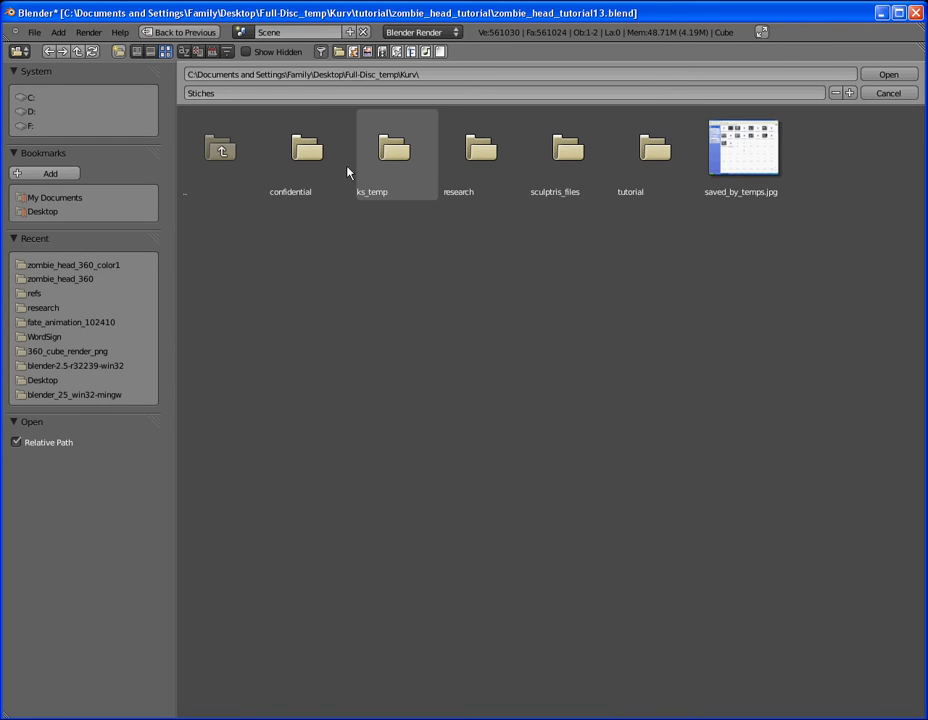
left_click(655, 150)
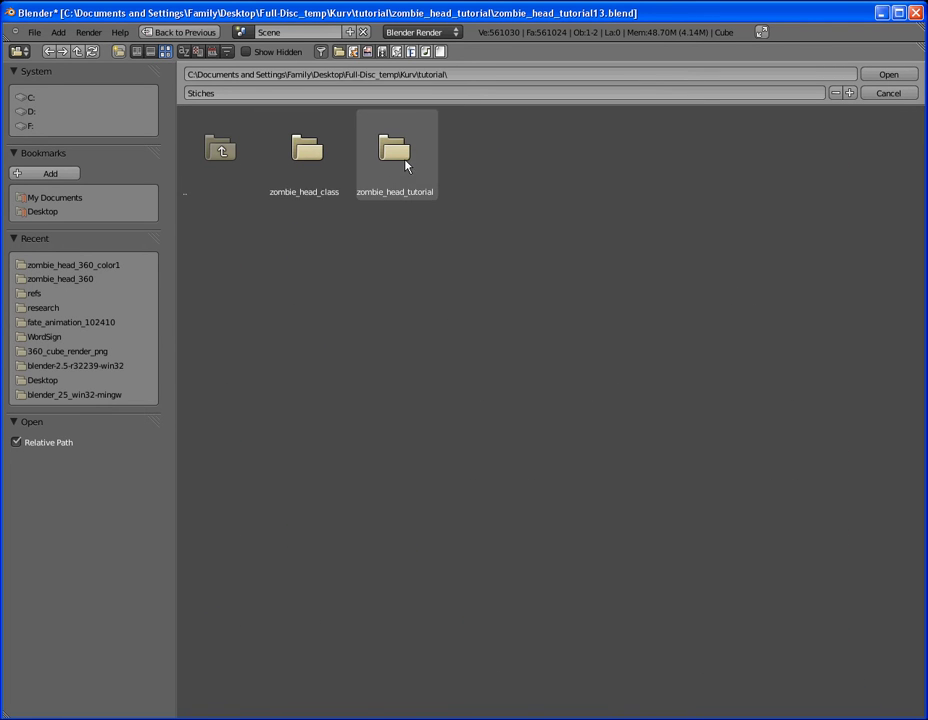
left_click(406, 164)
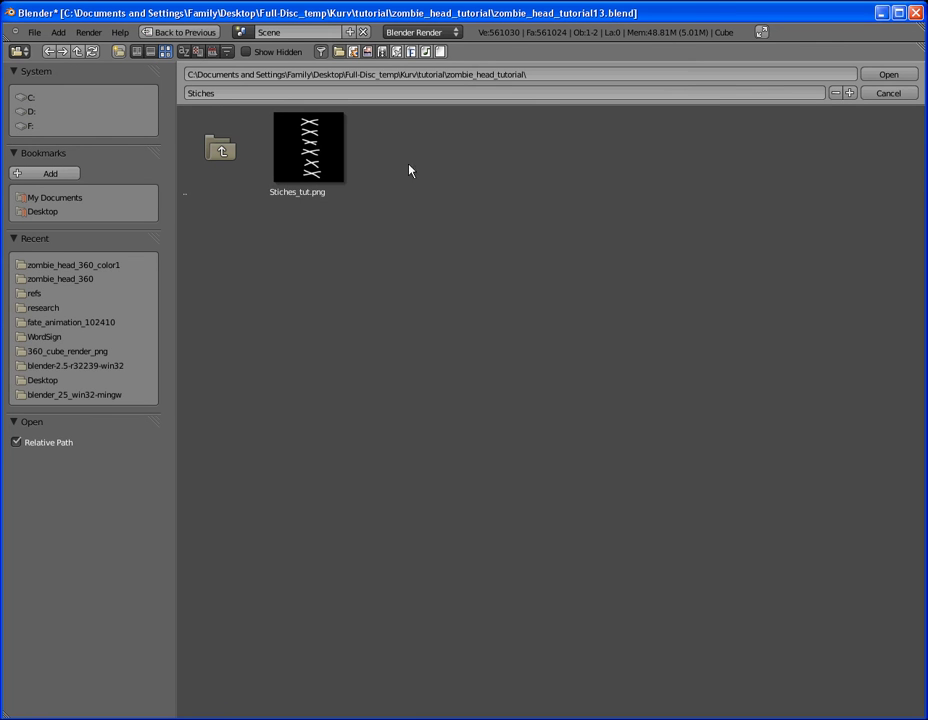
left_click(309, 150)
left_click(889, 75)
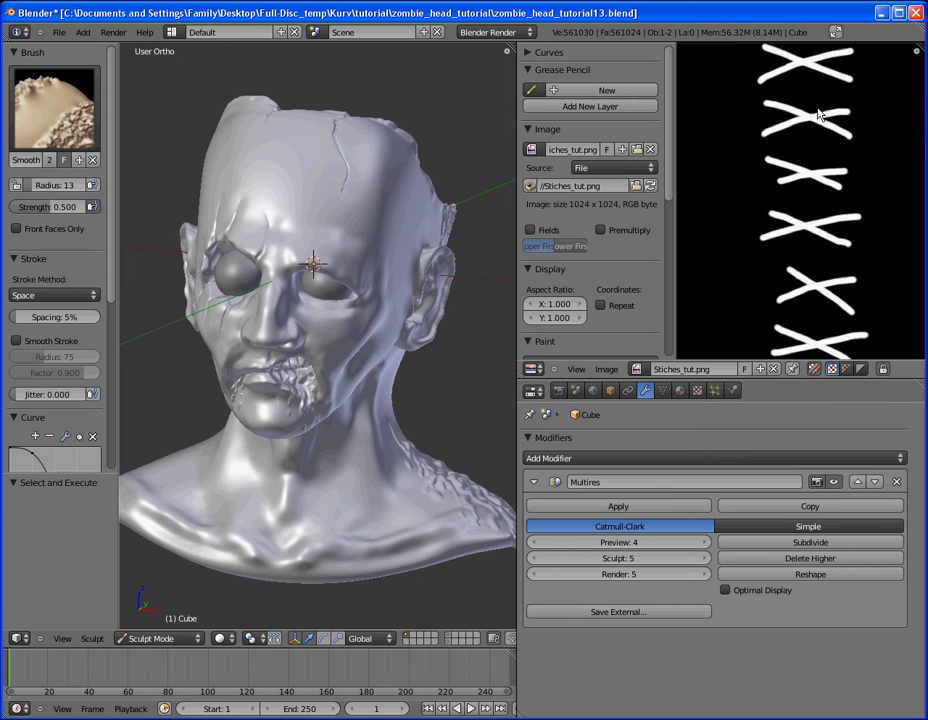
Hide the image properties, narrow the image editor to enlarge the 3D view, and save over zombie_head_tutorial13.blend.
key("n")
scroll(714, 229, "down", 1)
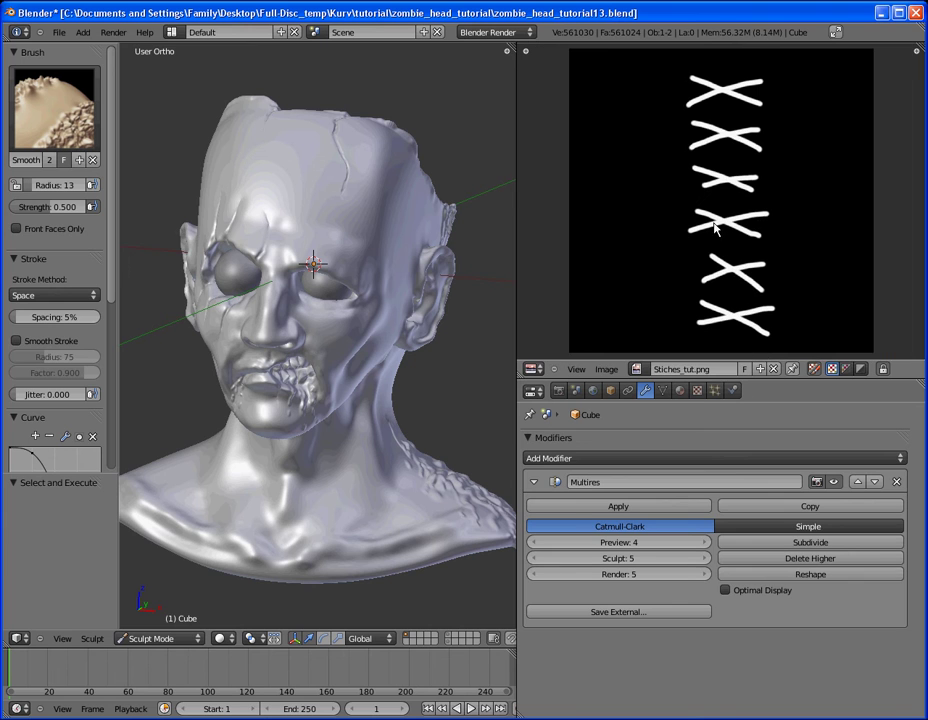
left_click_drag(516, 331, 715, 315)
key("ctrl+s")
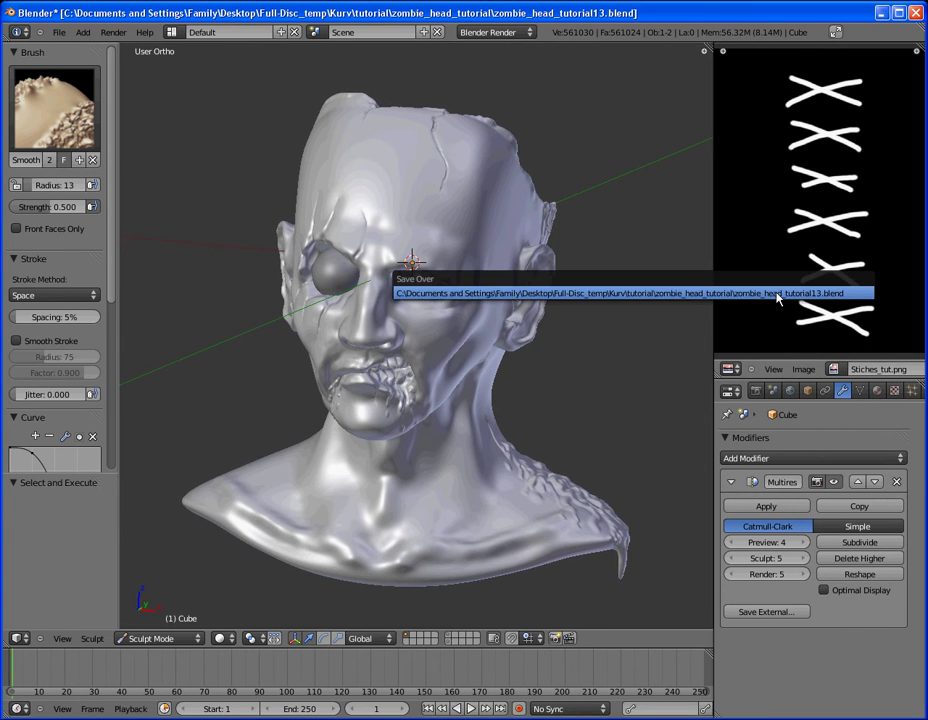
left_click(758, 294)
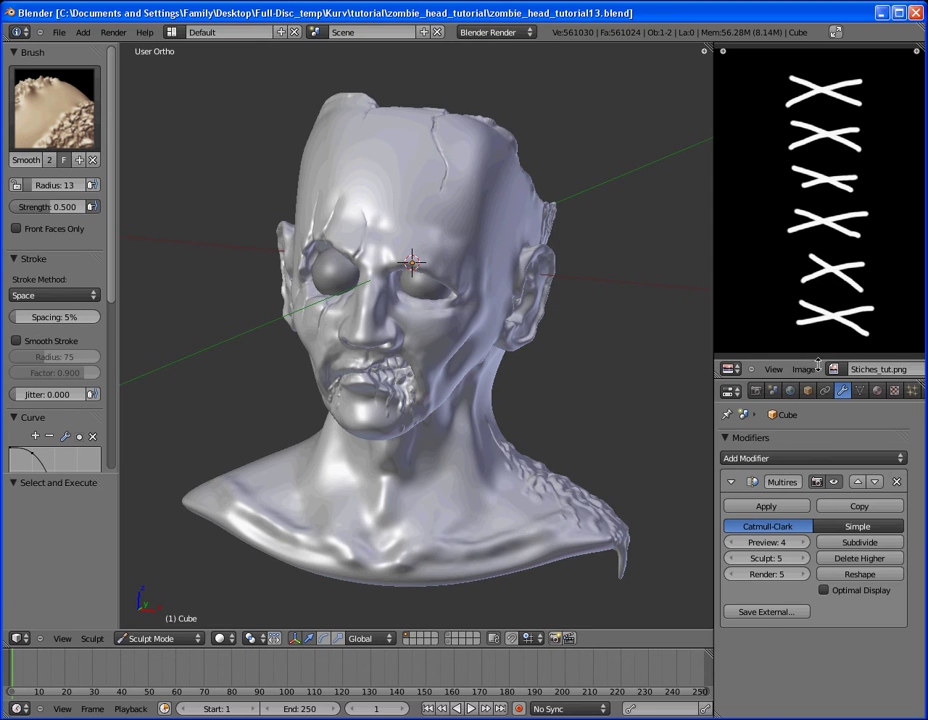
Set the type of the material's Tex texture to Image or Movie.
left_click(893, 390)
left_click(784, 546)
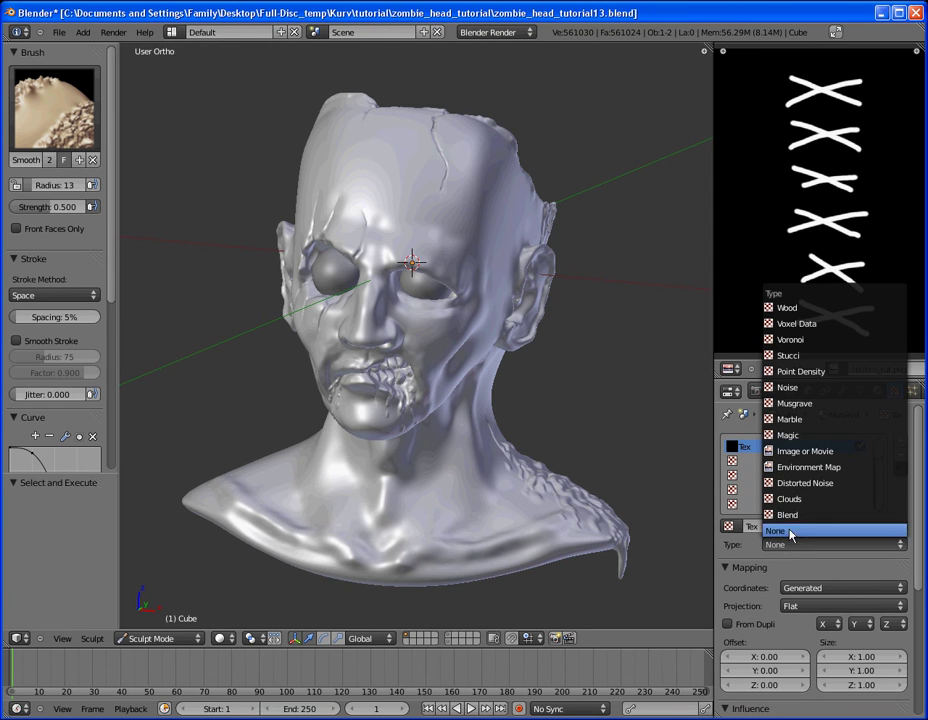
left_click(805, 451)
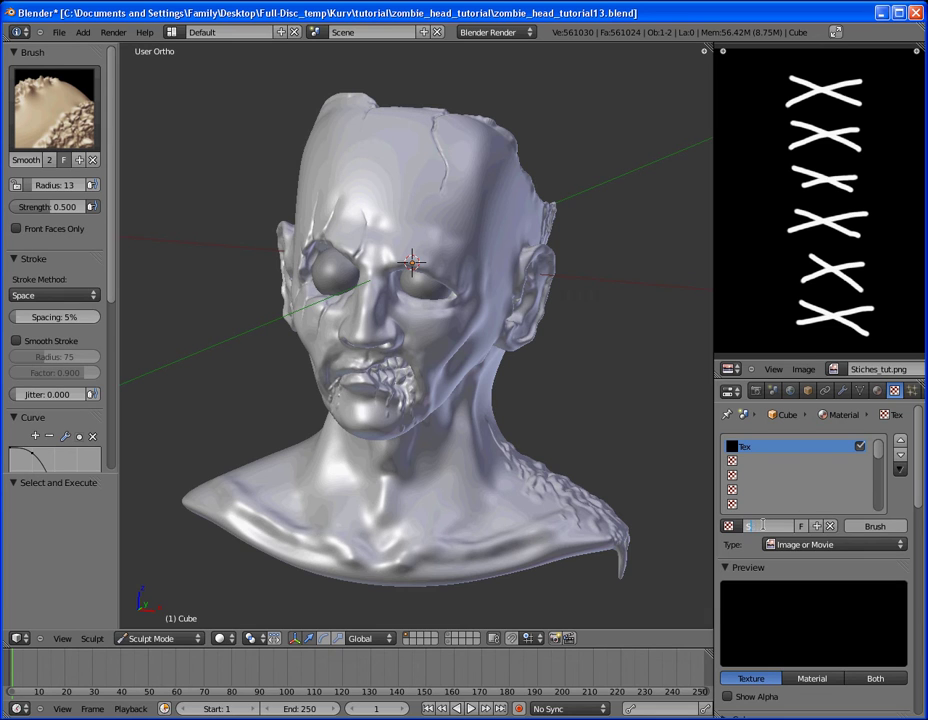
Rename the material's image texture as Stitches.
left_click(762, 525)
type("Stitches")
key("Return")
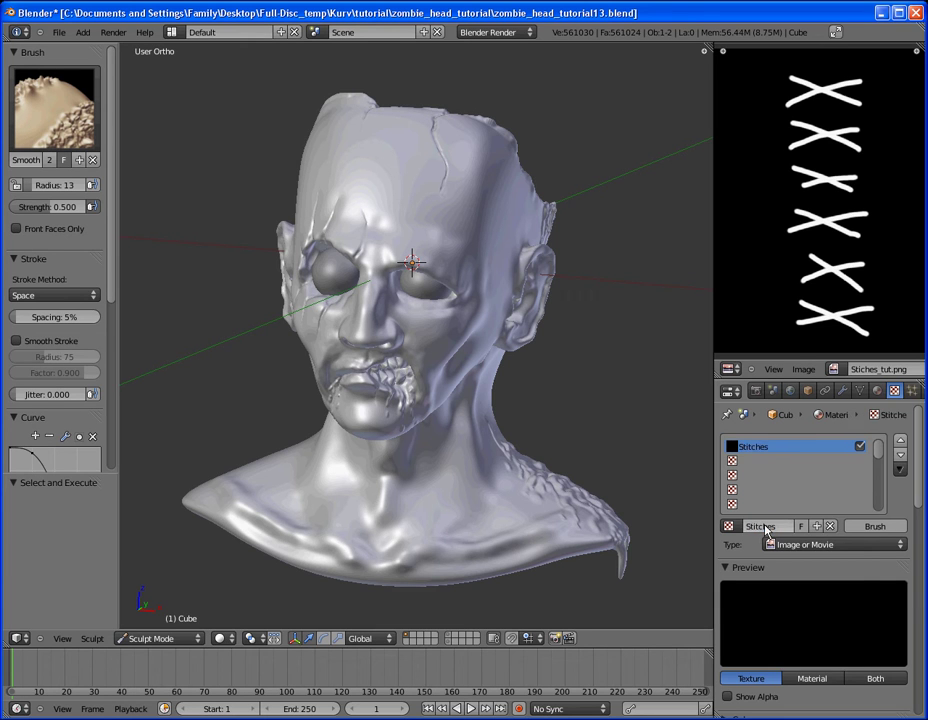
Assign the existing Stiches_tut.png image to the Stitches texture and check its preview.
scroll(765, 473, "down", 3)
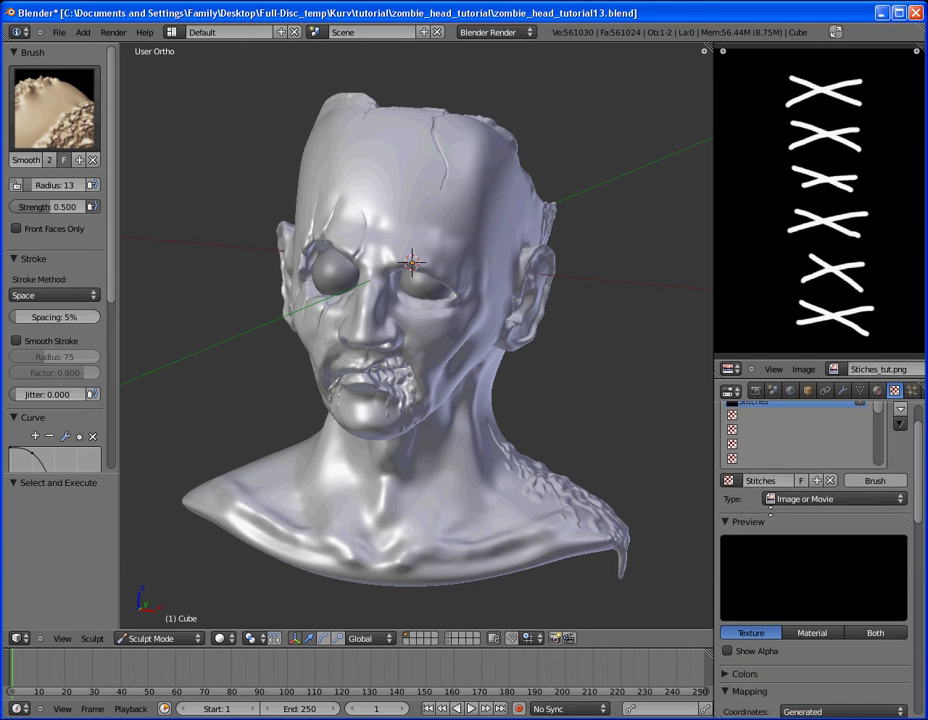
scroll(800, 560, "down", 2)
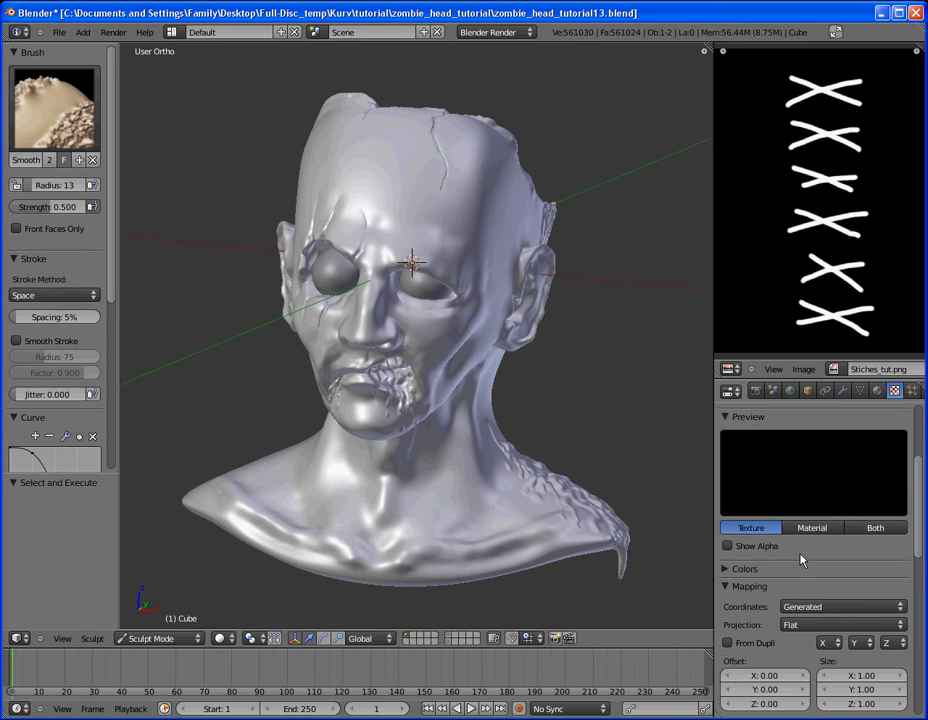
left_click(806, 532)
left_click(766, 530)
scroll(795, 525, "down", 1)
middle_click_drag(791, 537, 779, 497)
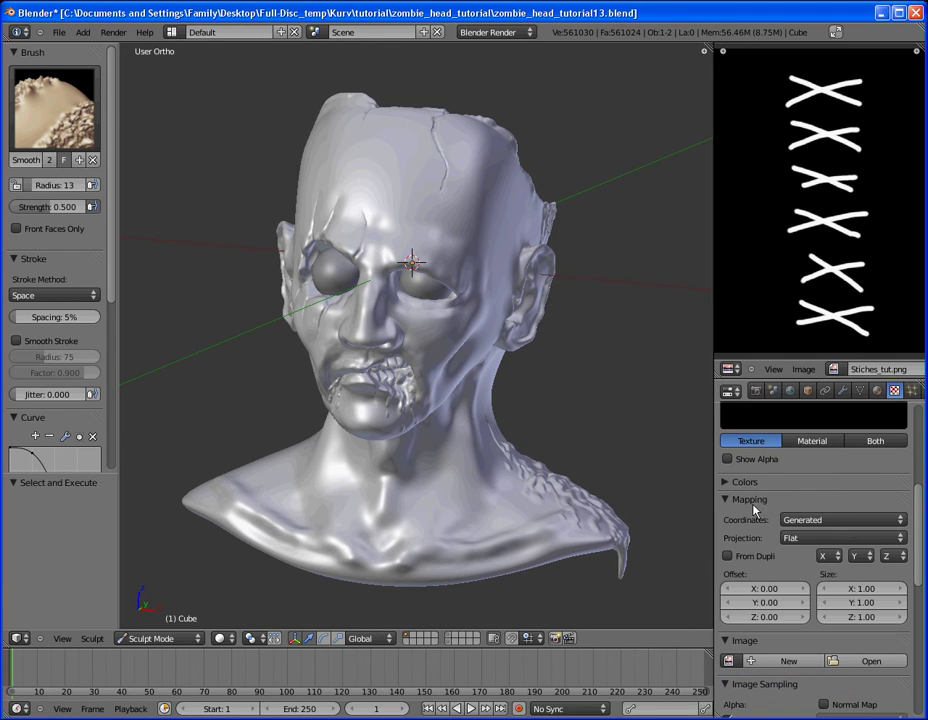
left_click(726, 482)
left_click(726, 482)
middle_click_drag(766, 530, 766, 452)
left_click(728, 585)
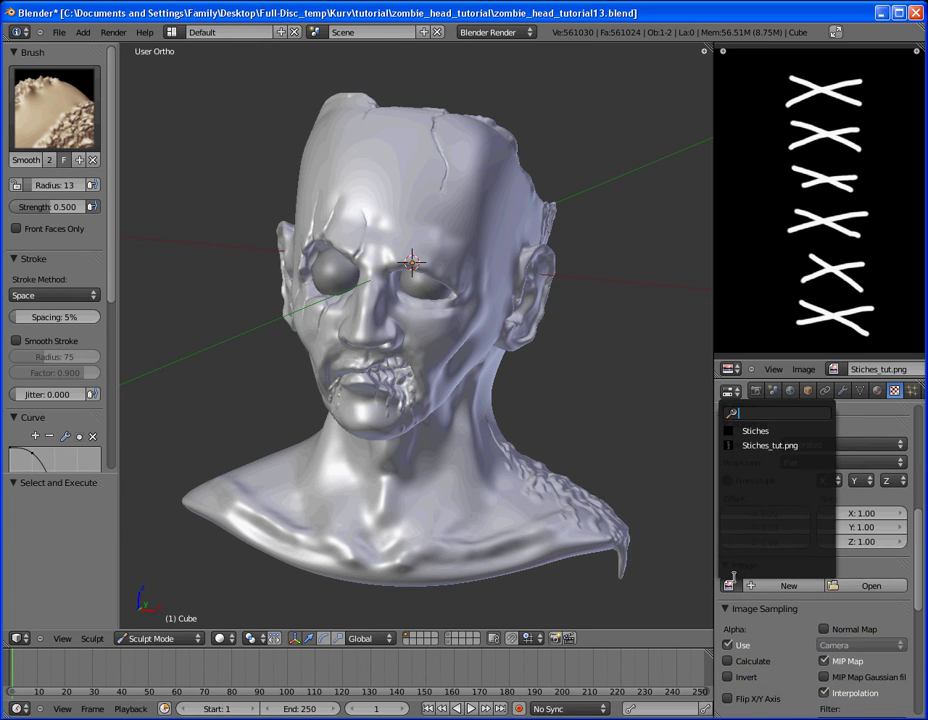
left_click(780, 444)
scroll(810, 456, "up", 2)
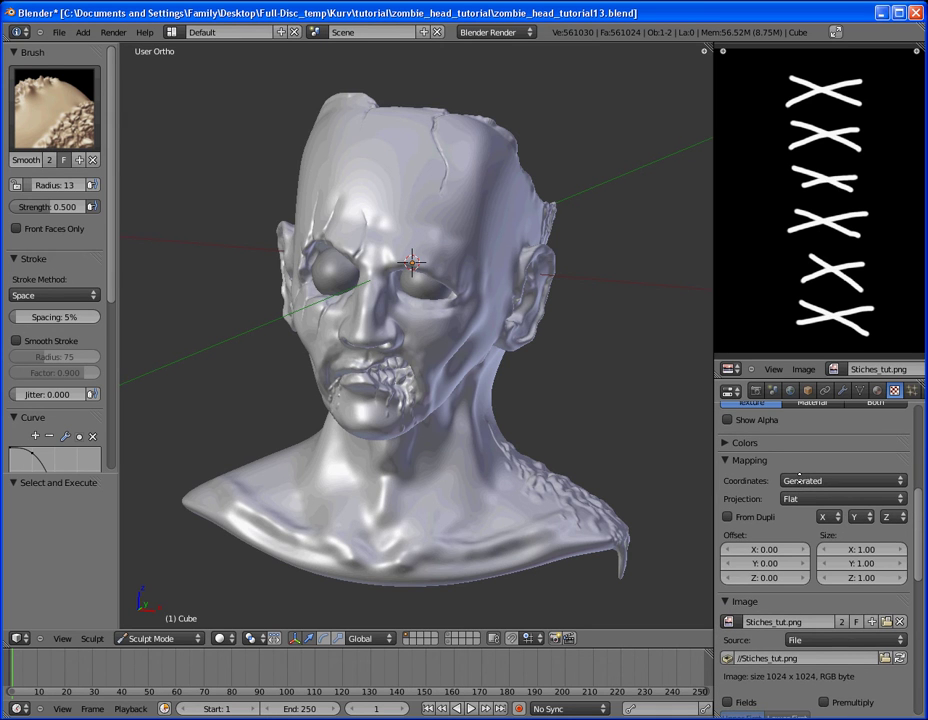
scroll(799, 473, "up", 7)
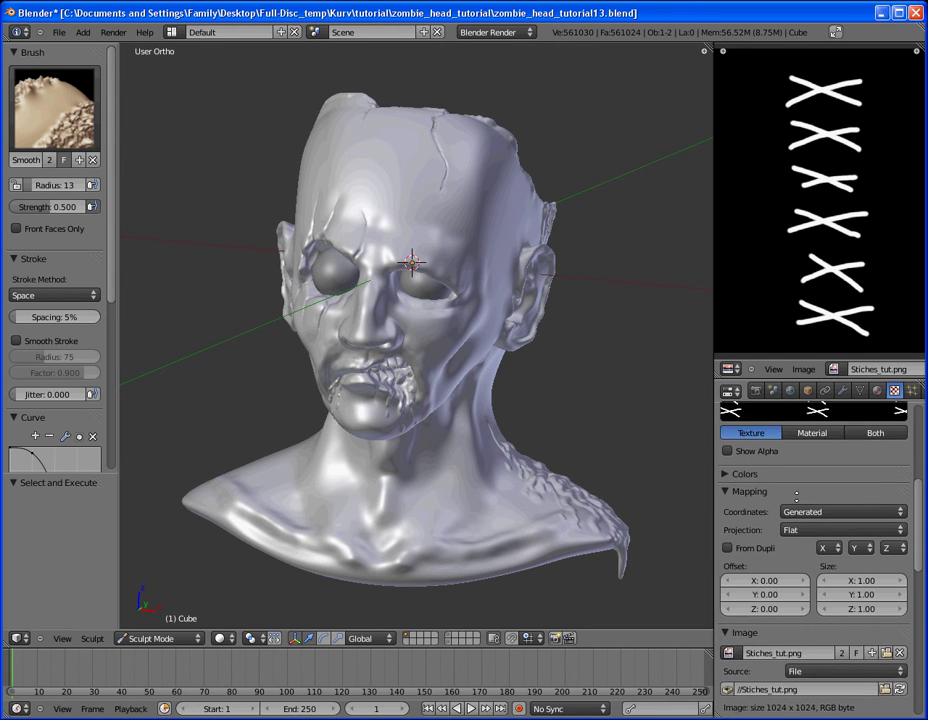
scroll(805, 492, "up", 2)
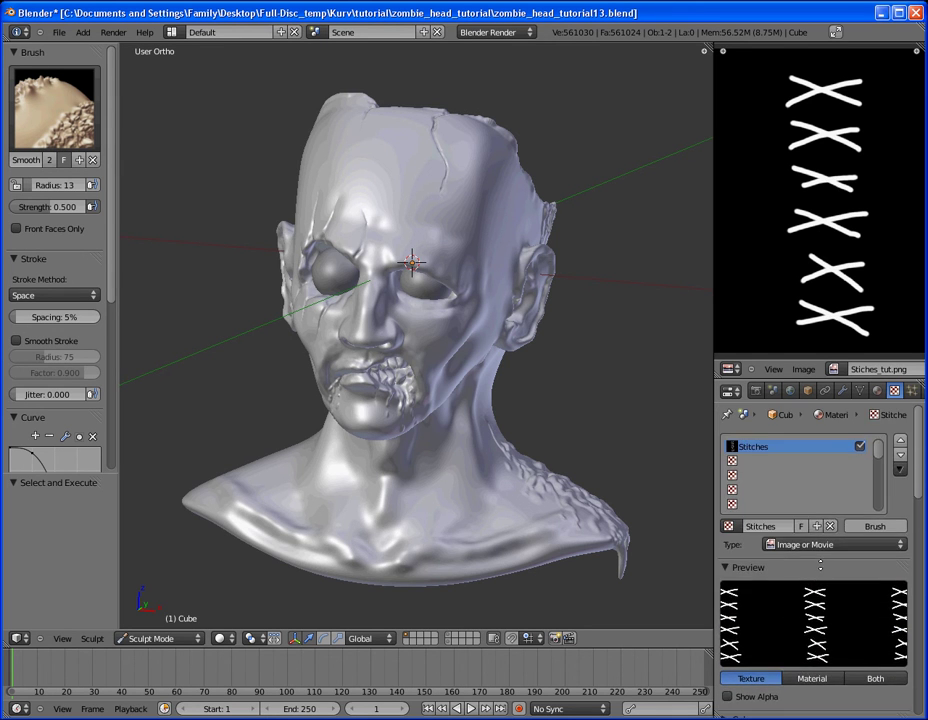
Give the Stitches texture a fake user and unlink it from the head's material.
left_click(877, 390)
left_click(894, 390)
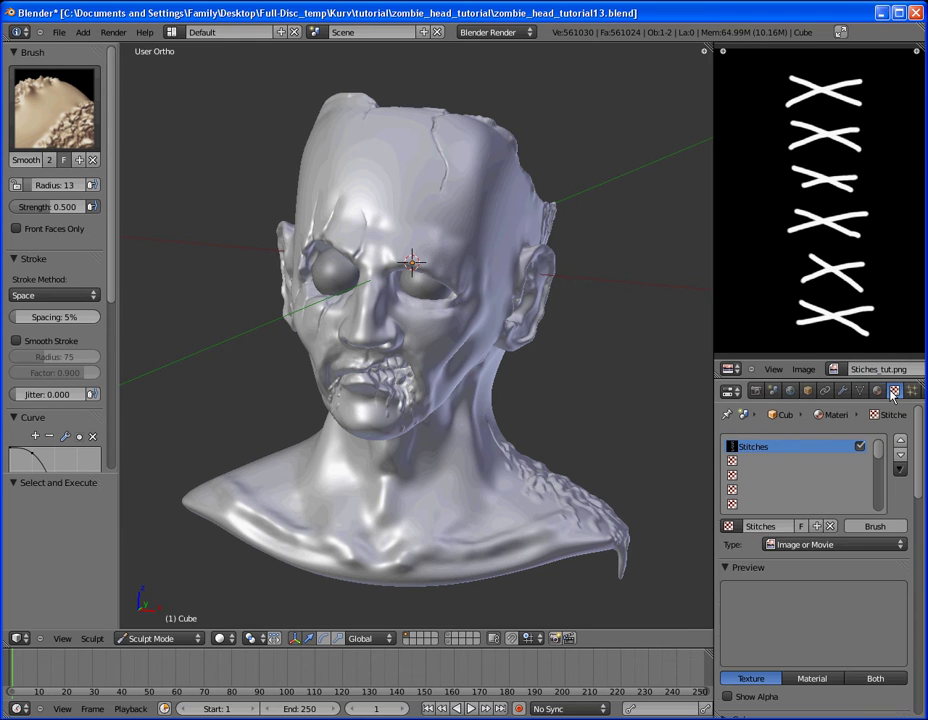
left_click(803, 527)
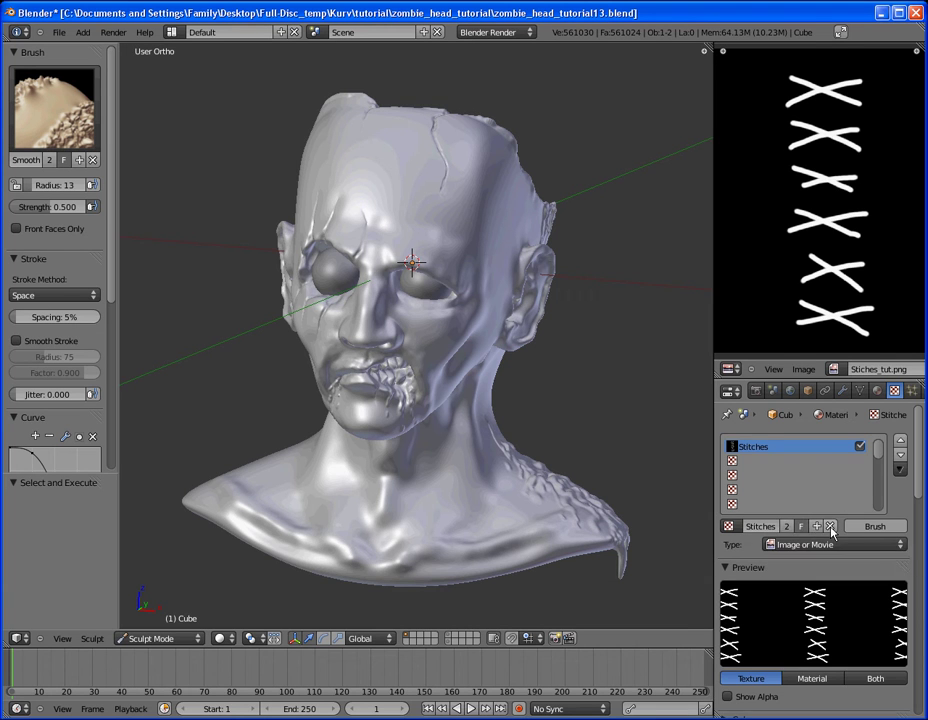
left_click(831, 528)
left_click(877, 390)
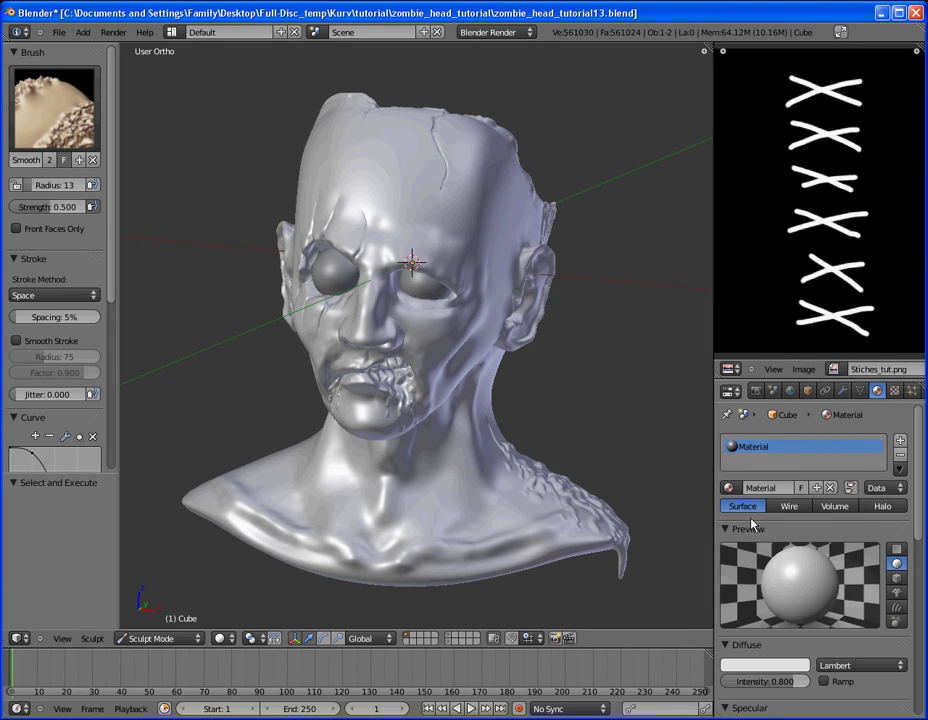
left_click(894, 390)
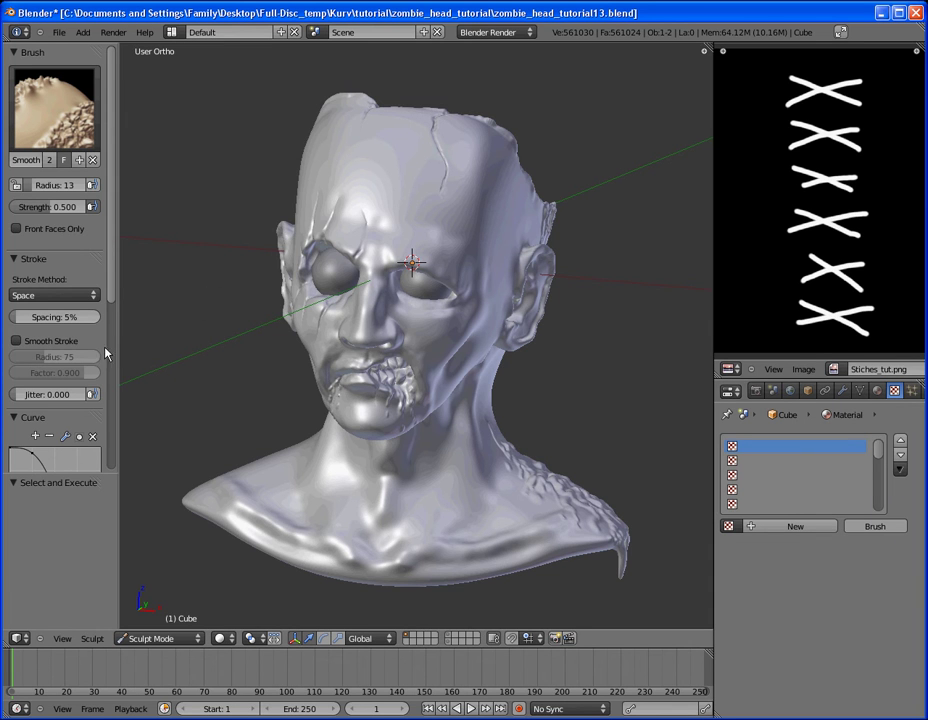
Switch to the sculpt brush named Brush and assign the Stitches texture to it.
left_click(55, 112)
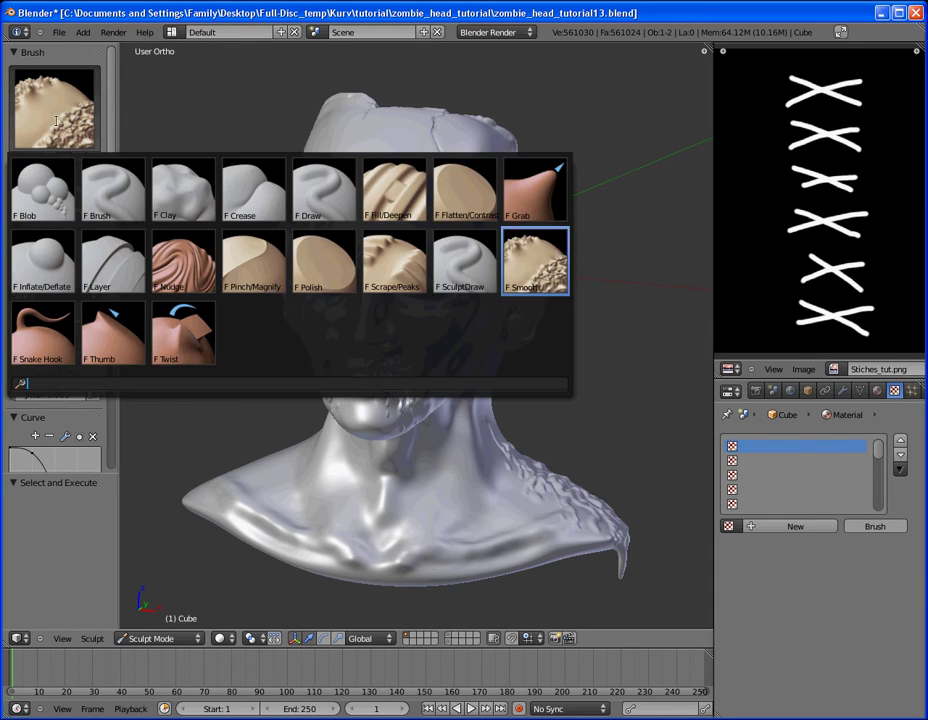
left_click(113, 188)
scroll(58, 356, "down", 5)
scroll(58, 300, "down", 5)
left_click(22, 298)
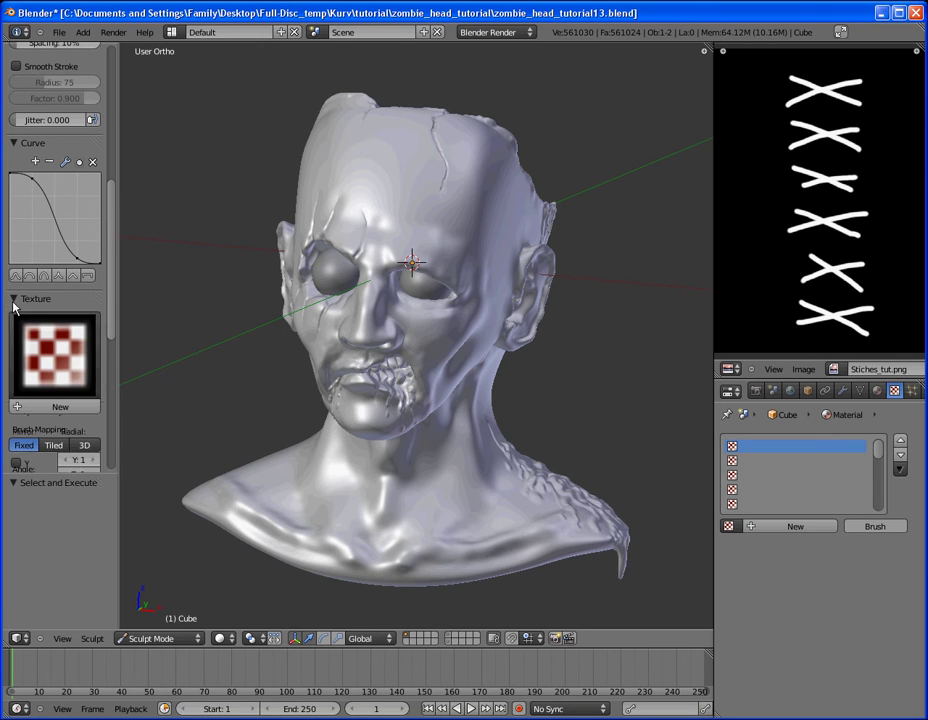
left_click(48, 360)
left_click(43, 446)
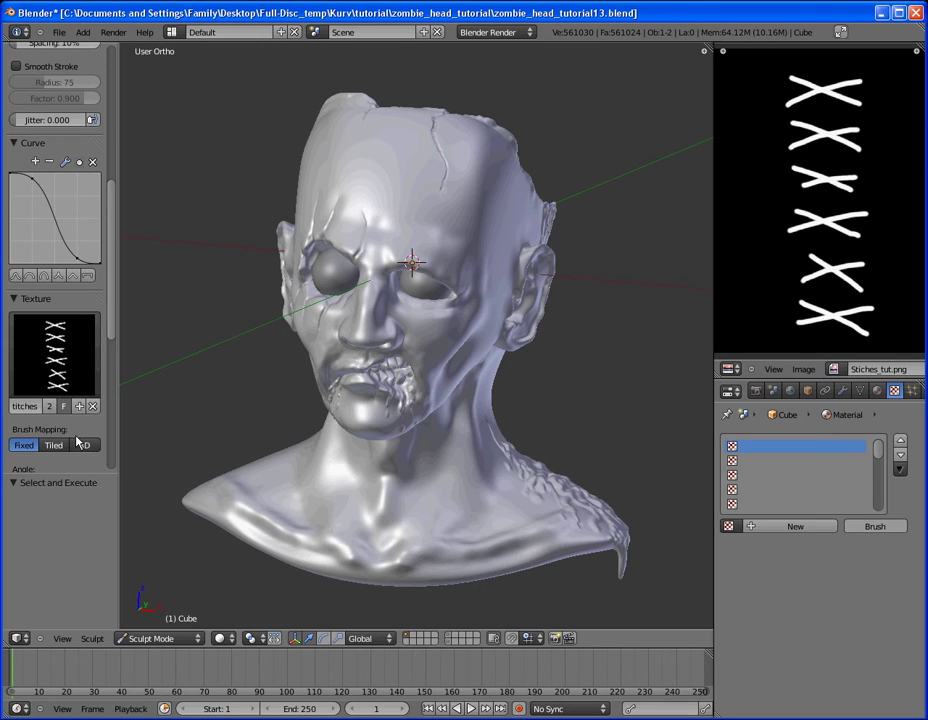
Set the brush's stroke method to Anchored.
scroll(39, 193, "up", 8)
left_click(50, 275)
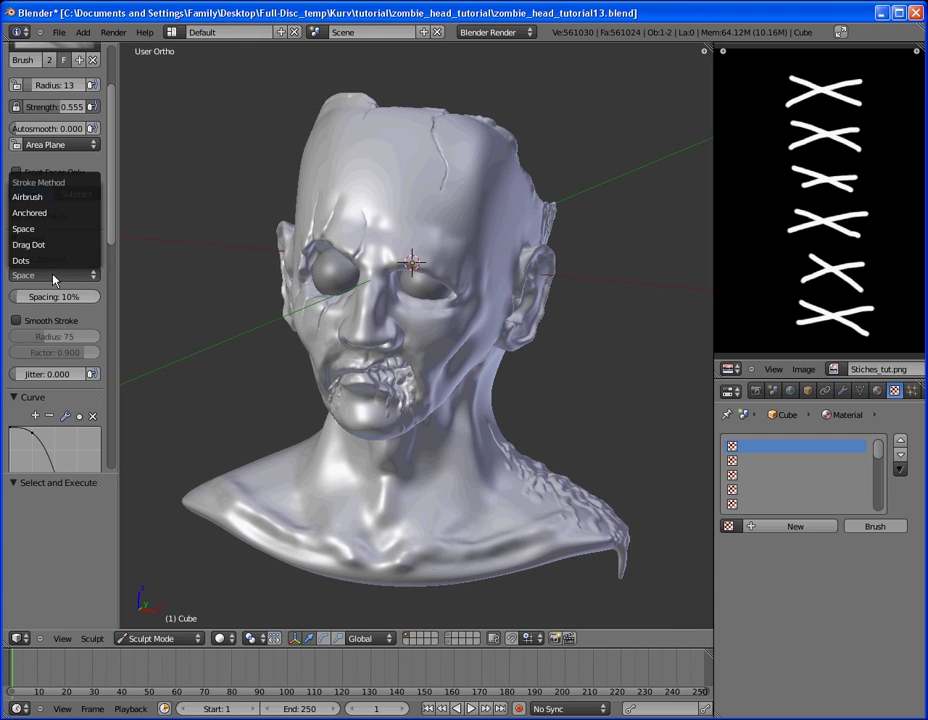
left_click(58, 215)
Try stamping the stitches over the forehead crack with the brush's existing strength.
mouse_move(336, 366)
middle_mouse_down()
mouse_move(441, 343)
mouse_move(484, 312)
mouse_move(321, 352)
mouse_move(282, 385)
mouse_move(465, 420)
mouse_move(375, 280)
mouse_move(408, 325)
mouse_move(289, 336)
mouse_move(420, 320)
mouse_move(418, 285)
middle_mouse_up()
scroll(420, 320, "up", 4)
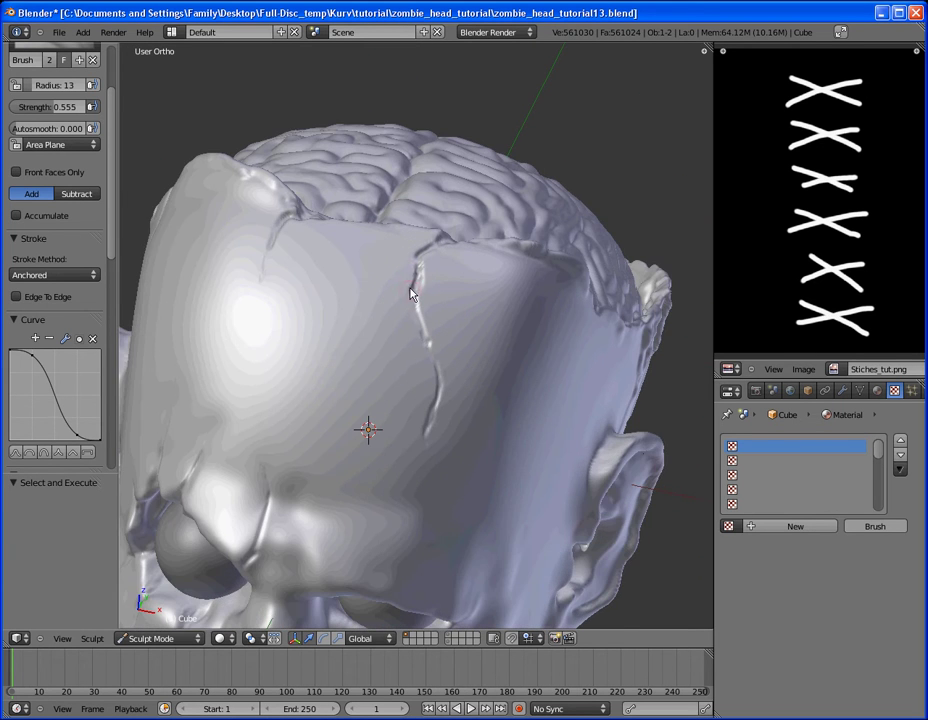
scroll(418, 285, "up", 1)
left_click_drag(418, 285, 431, 367)
middle_click_drag(431, 367, 336, 387)
middle_click_drag(384, 204, 505, 290)
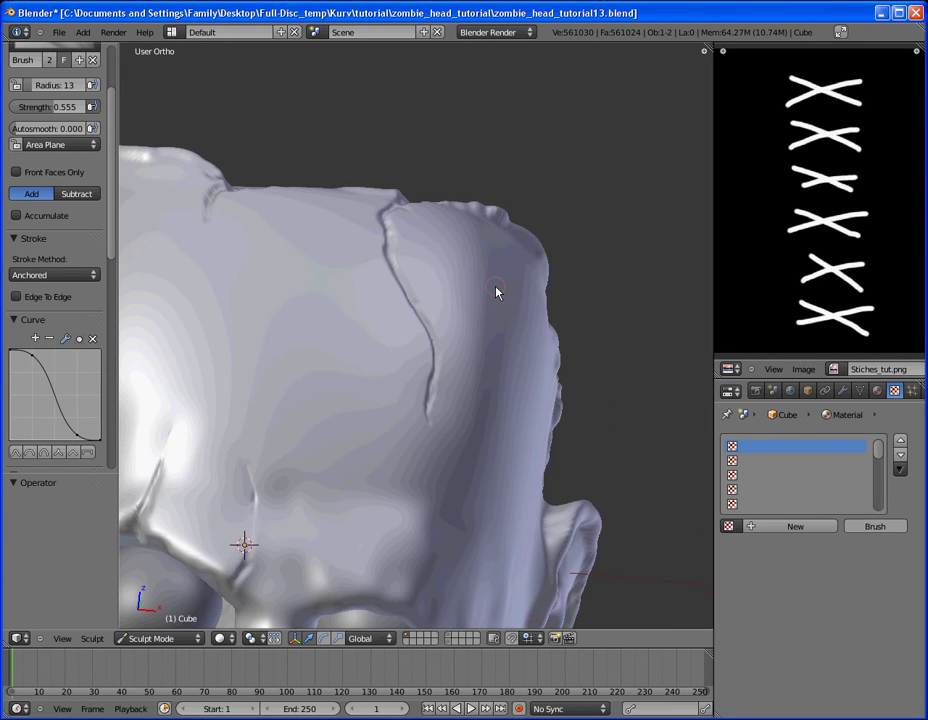
left_click_drag(496, 291, 556, 284)
key("Escape")
Set the brush strength to 0.170.
key("shift+f")
left_click(419, 305)
left_click_drag(491, 325, 491, 327)
key("Escape")
key("shift+f")
left_click(400, 272)
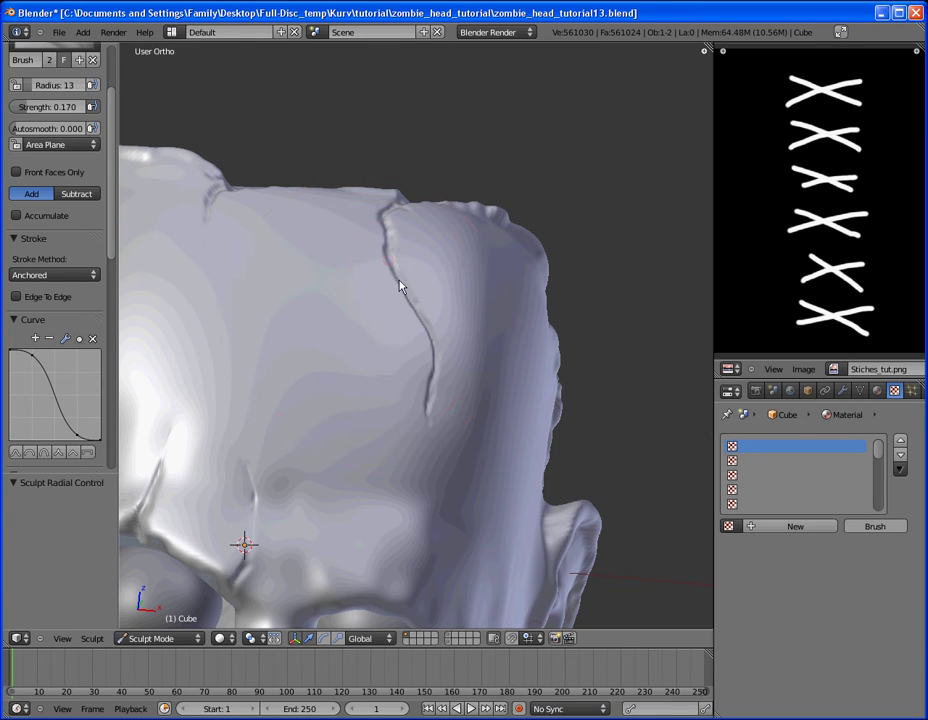
Try stamping the stitches along the forehead crack with the smooth falloff curve, undoing each attempt.
left_click_drag(428, 318, 424, 351)
mouse_move(412, 298)
middle_mouse_down()
mouse_move(389, 356)
mouse_move(389, 317)
mouse_move(345, 311)
middle_mouse_up()
key("ctrl+z")
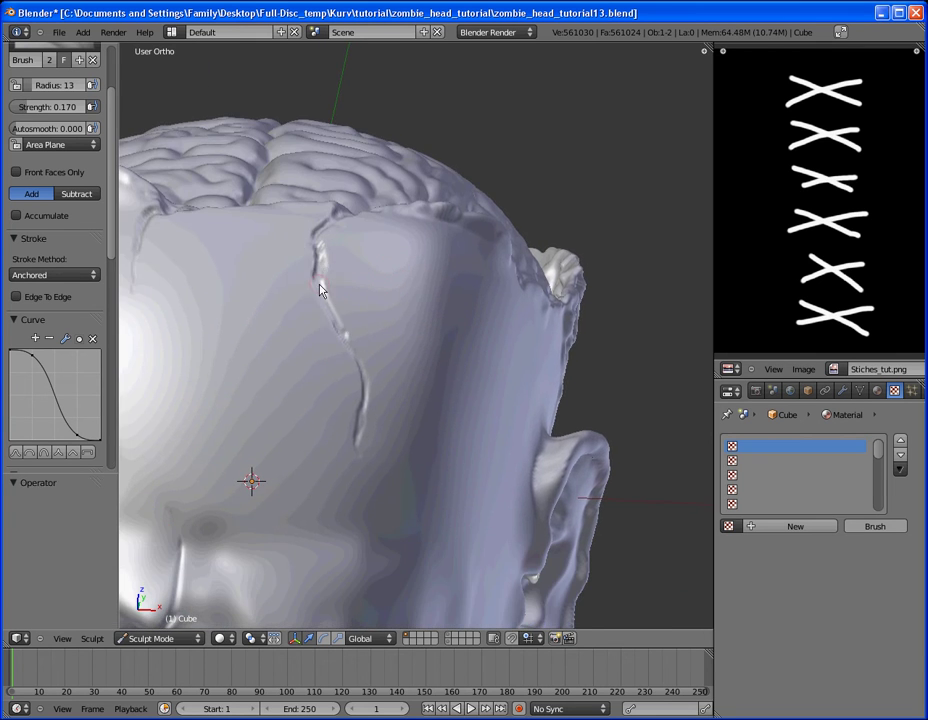
mouse_move(322, 290)
left_mouse_down()
mouse_move(352, 380)
mouse_move(288, 241)
left_mouse_up()
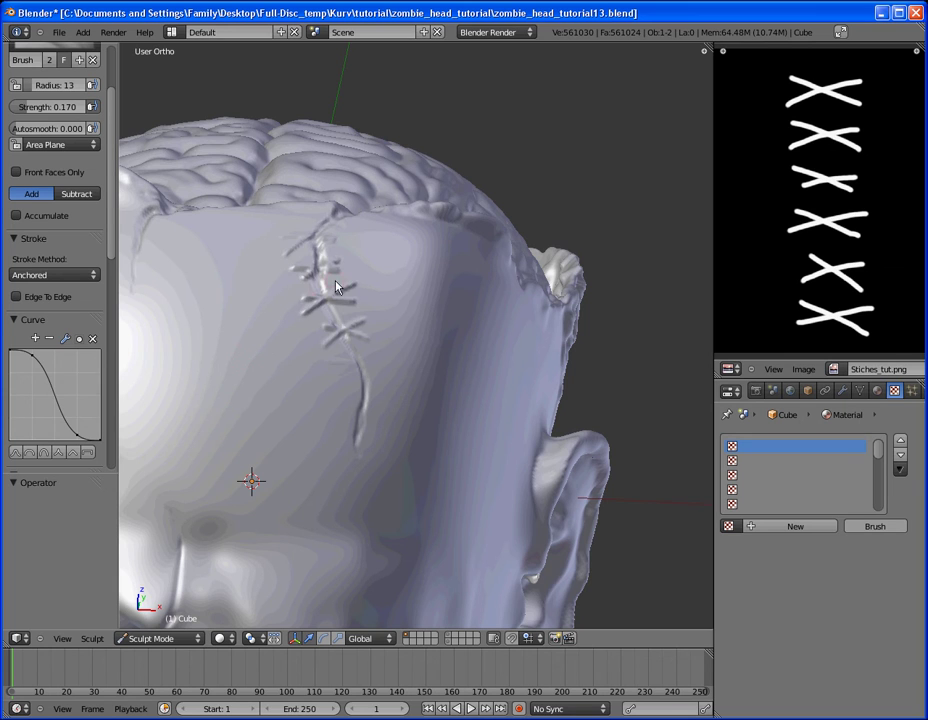
key("ctrl+z")
Change the brush curve to the flat, constant falloff and stamp stitches along the upper part of the forehead crack.
left_click(87, 452)
mouse_move(322, 290)
left_mouse_down()
mouse_move(346, 377)
mouse_move(322, 293)
left_mouse_up()
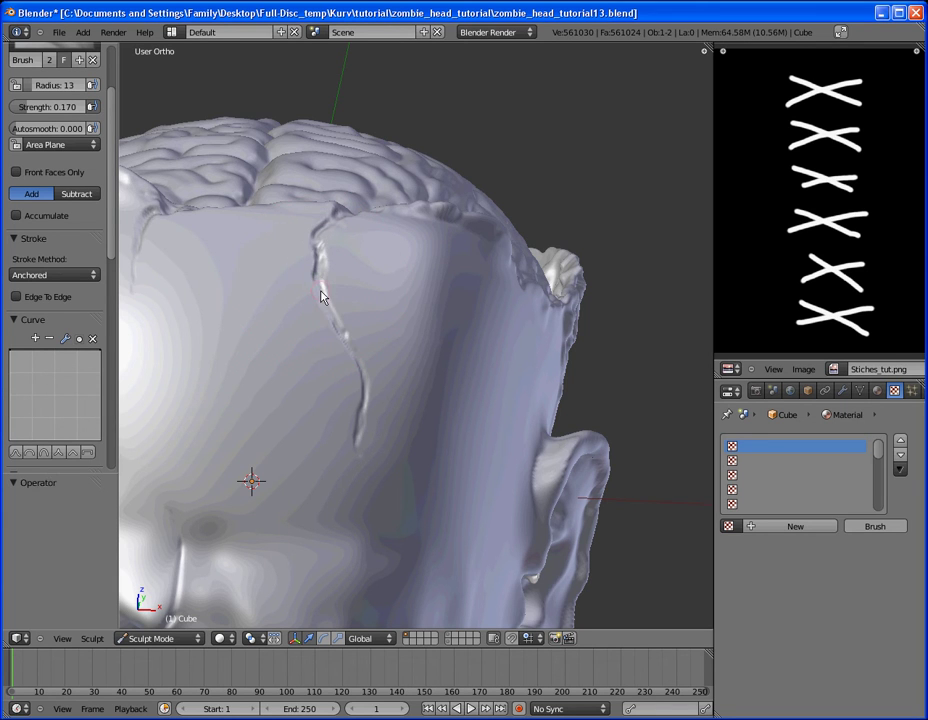
key("ctrl+z")
left_click_drag(341, 341, 344, 366)
middle_click_drag(415, 394, 326, 249)
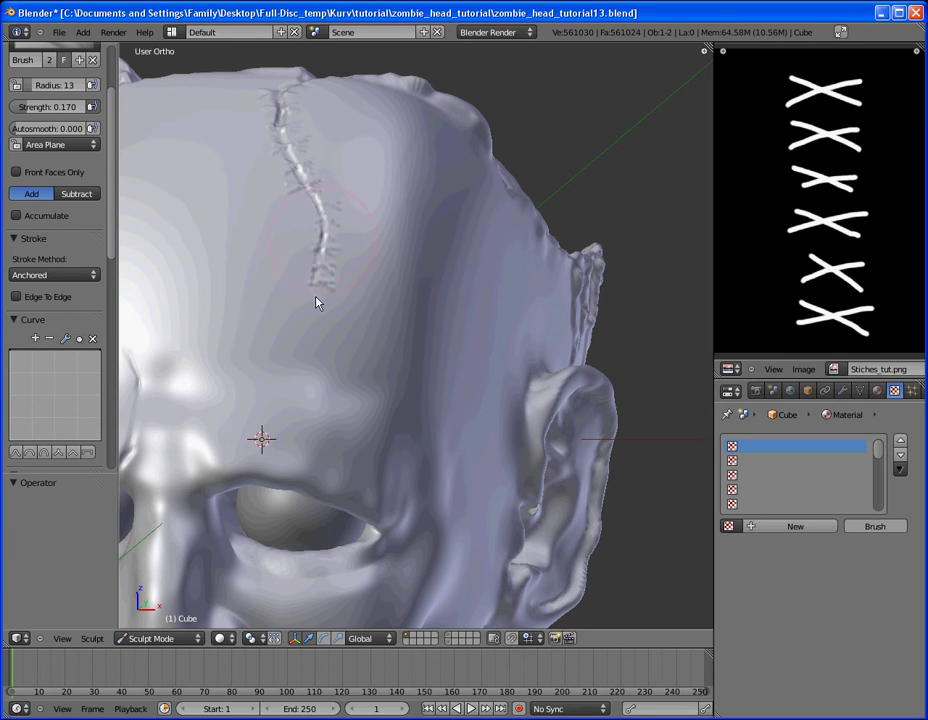
Set the brush strength to 0.200 and stamp stitches over the lower end of the forehead crack.
left_click_drag(208, 252, 320, 261)
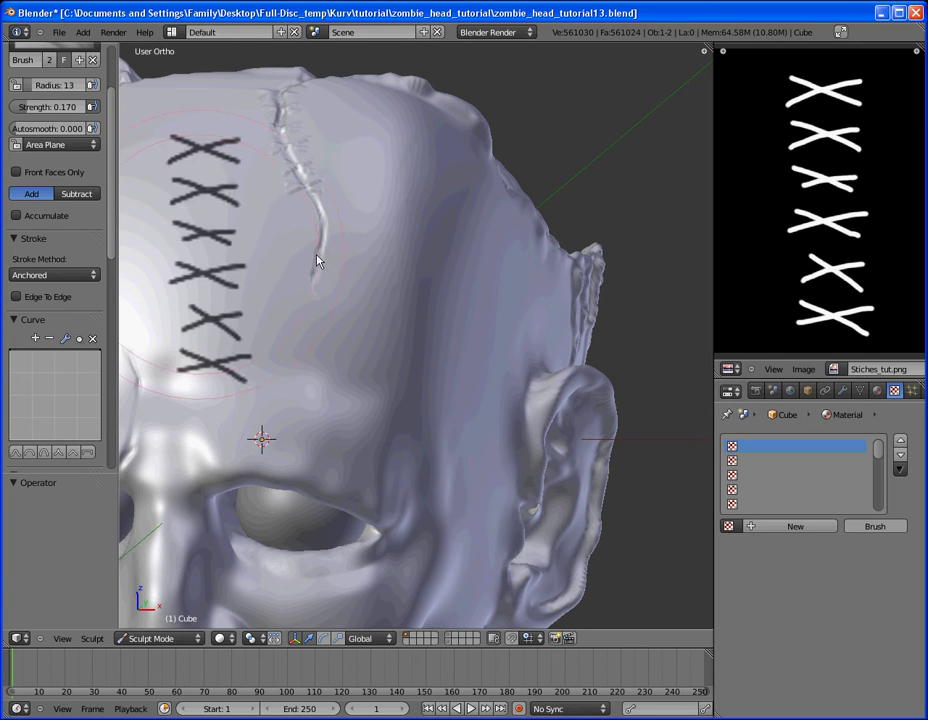
key("ctrl+z")
key("shift+f")
left_click(323, 257)
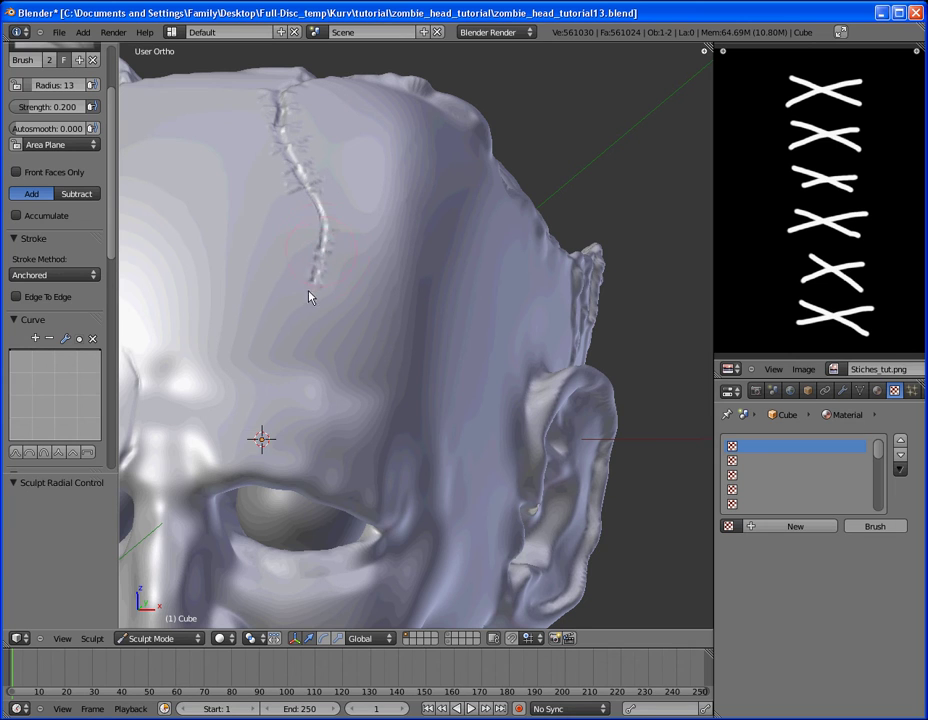
left_click(316, 264)
left_click(313, 303)
left_click(318, 255)
mouse_move(318, 255)
left_mouse_down()
mouse_move(309, 315)
mouse_move(313, 306)
left_mouse_up()
Stamp stitches over the short cut hanging from the skull's broken rim behind the ear, redoing unsatisfactory stamps.
scroll(356, 292, "down", 4)
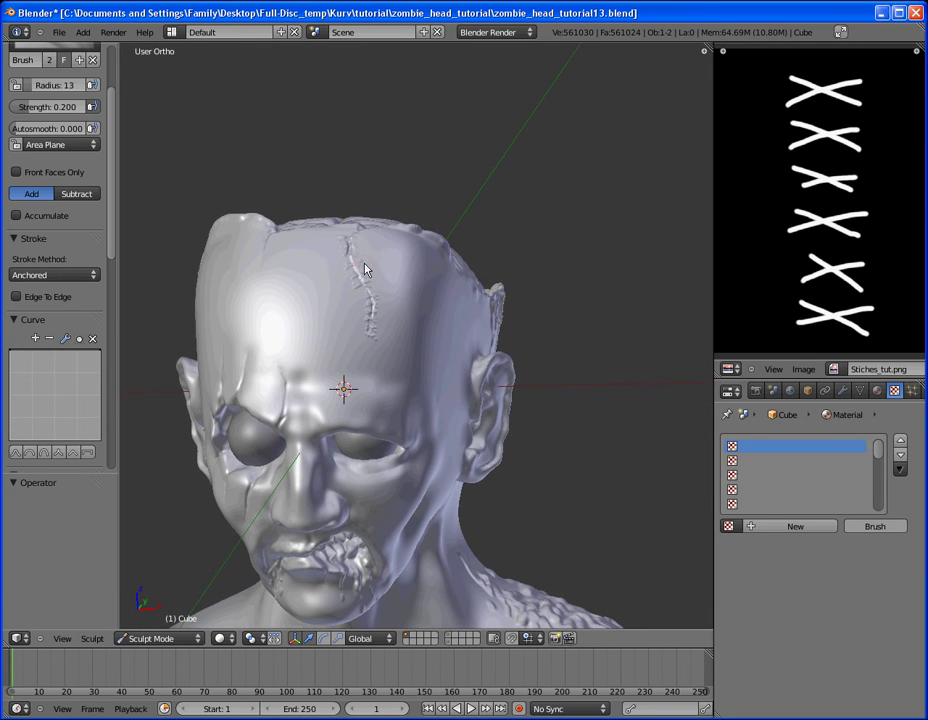
mouse_move(377, 257)
middle_mouse_down()
mouse_move(427, 207)
mouse_move(451, 234)
middle_mouse_up()
middle_click_drag(438, 300, 408, 308)
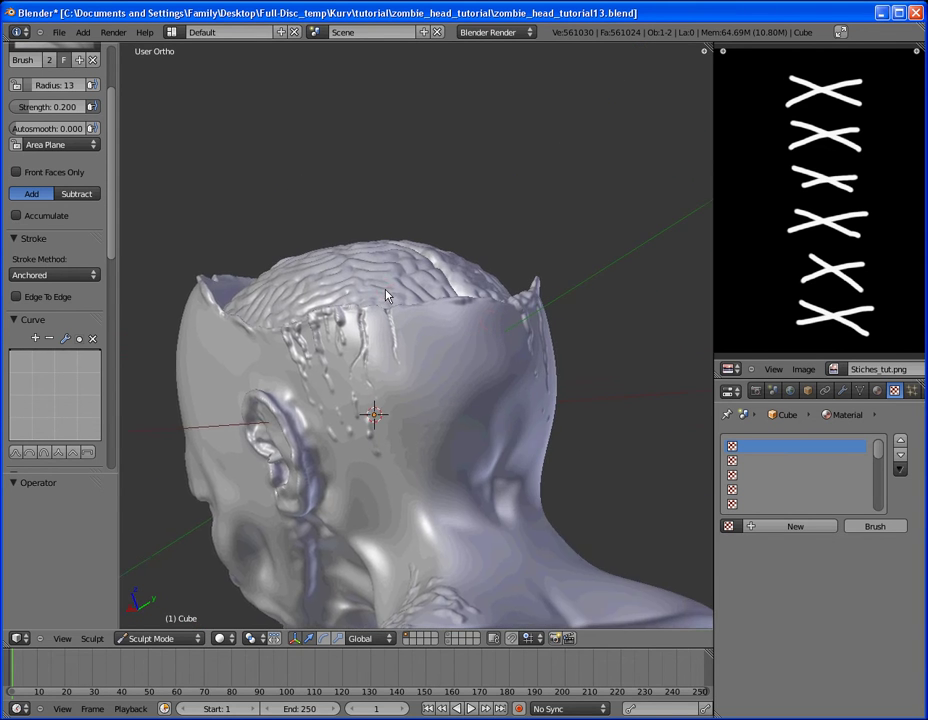
scroll(408, 308, "up", 4)
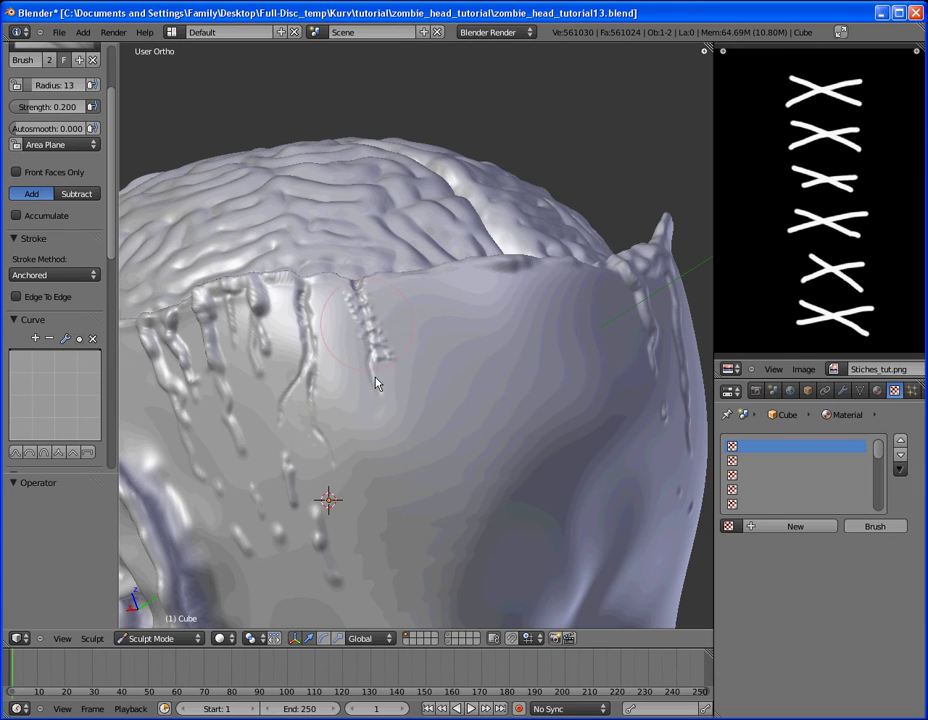
mouse_move(265, 355)
left_mouse_down()
mouse_move(374, 357)
mouse_move(369, 338)
mouse_move(375, 412)
mouse_move(379, 404)
left_mouse_up()
key("ctrl+z")
key("ctrl+z")
mouse_move(379, 404)
middle_mouse_down()
mouse_move(443, 307)
mouse_move(404, 350)
mouse_move(290, 348)
mouse_move(468, 317)
mouse_move(361, 335)
middle_mouse_up()
mouse_move(364, 345)
left_mouse_down()
mouse_move(363, 400)
mouse_move(362, 386)
left_mouse_up()
Return to a view of the whole bust and save over zombie_head_tutorial13.blend.
mouse_move(499, 325)
middle_mouse_down()
mouse_move(458, 343)
mouse_move(507, 311)
mouse_move(433, 269)
mouse_move(543, 308)
mouse_move(441, 331)
mouse_move(378, 316)
mouse_move(394, 215)
mouse_move(427, 199)
mouse_move(498, 246)
mouse_move(487, 221)
mouse_move(483, 232)
middle_mouse_up()
key("ctrl+s")
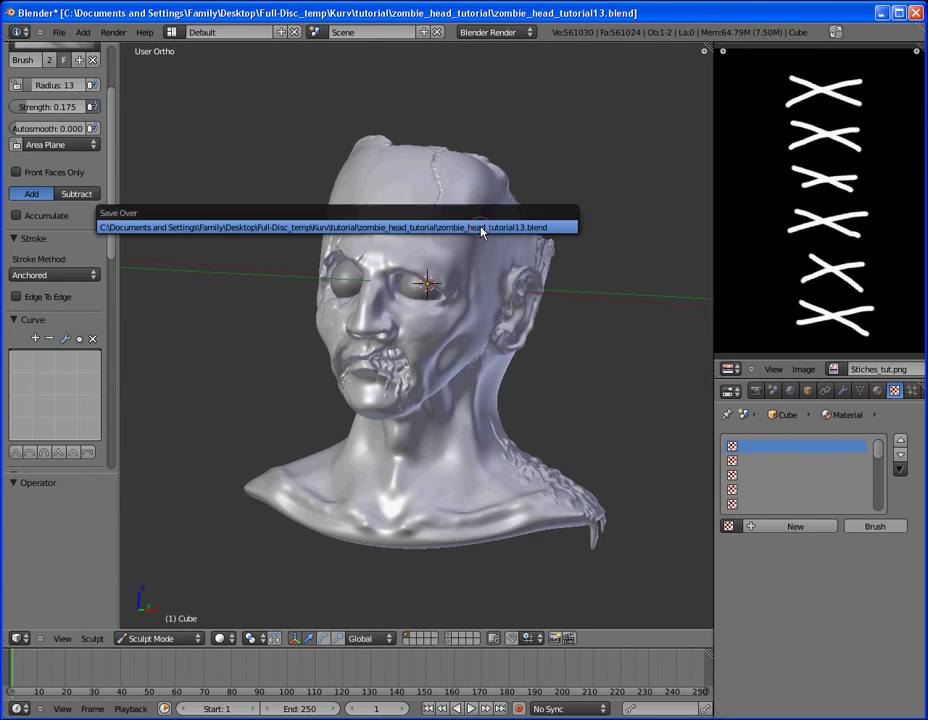
left_click(481, 228)
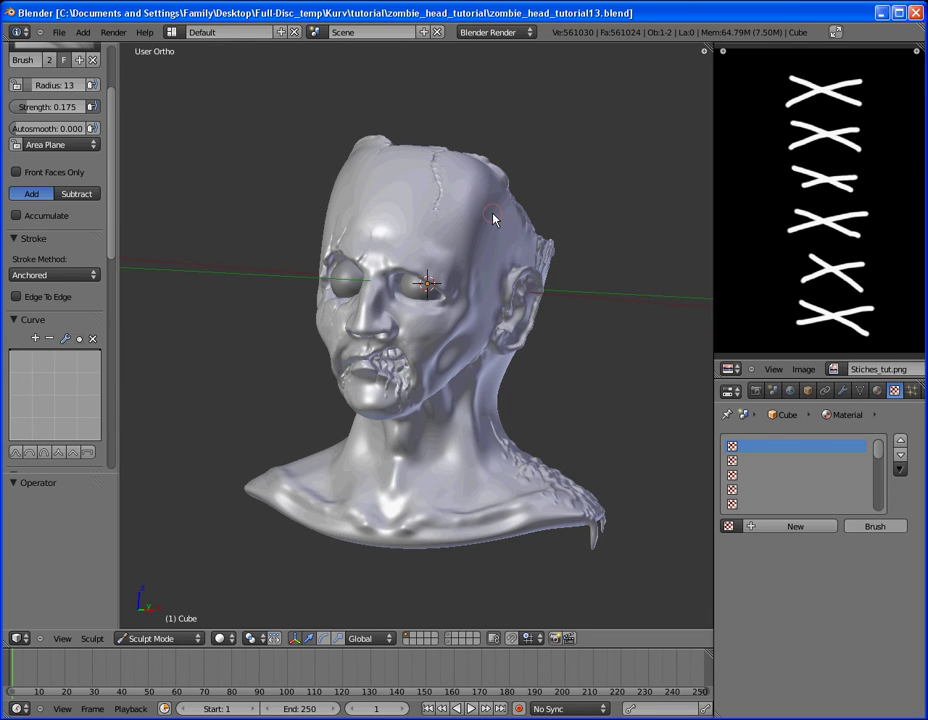
Try to create a new image named Scratches, and dismiss the crash dialog without sending an error report.
mouse_move(468, 236)
middle_mouse_down()
mouse_move(464, 251)
mouse_move(425, 280)
mouse_move(532, 279)
mouse_move(560, 300)
middle_mouse_up()
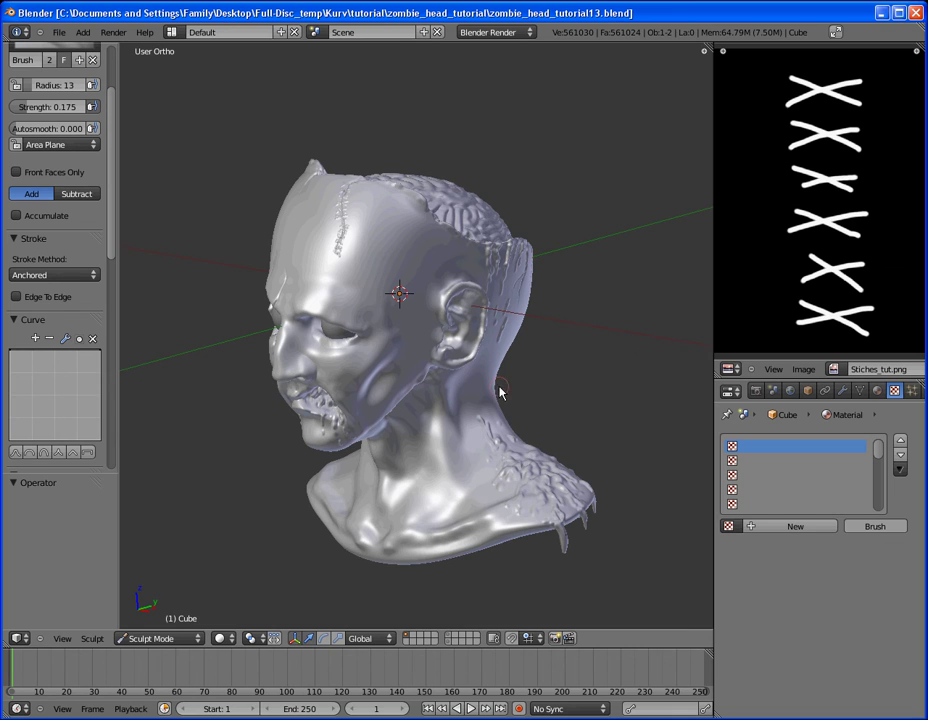
left_click(803, 369)
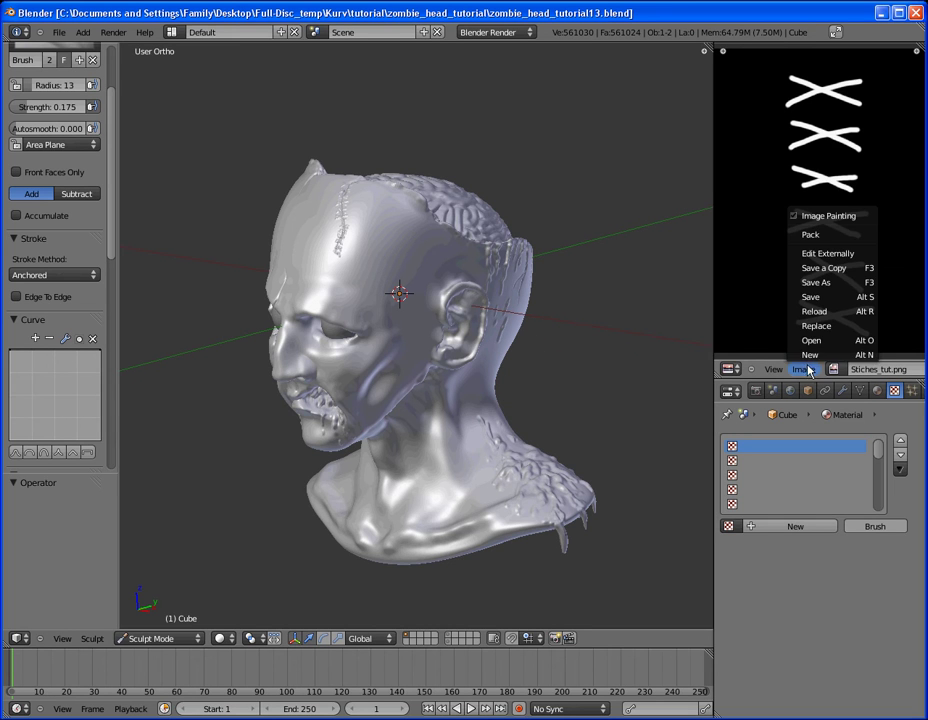
left_click(810, 354)
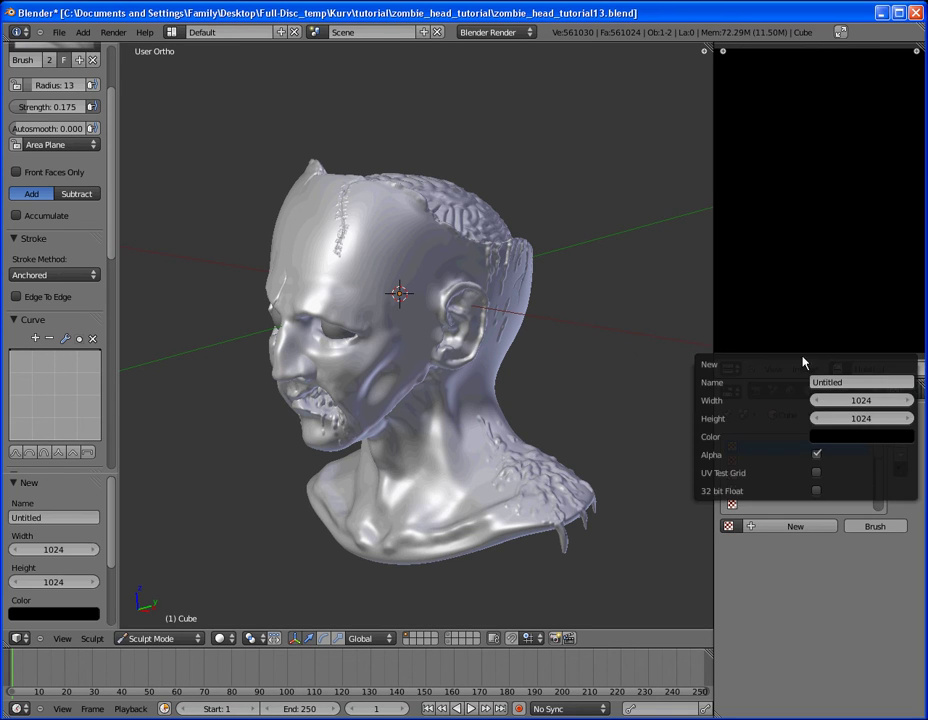
left_click(826, 382)
type("Scratches")
key("Return")
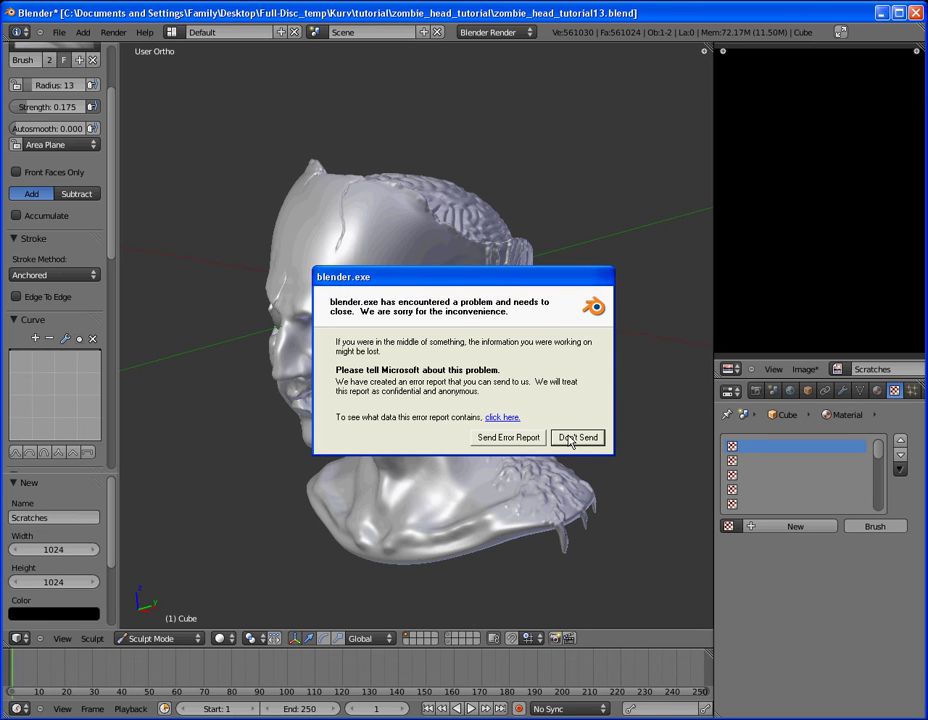
left_click(577, 437)
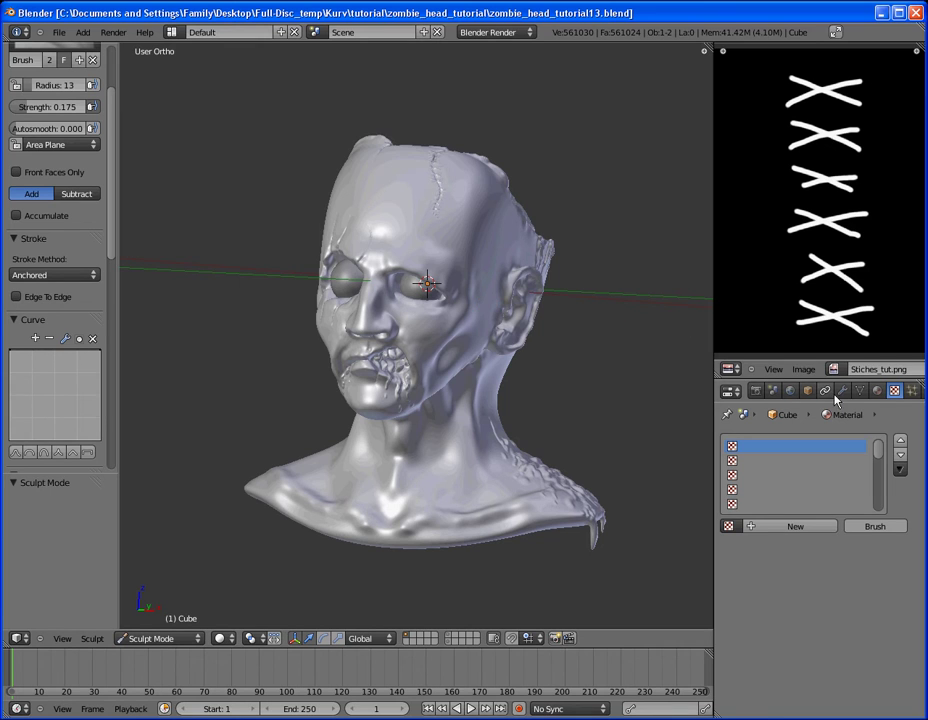
Create a new blank image named Scratches.
left_click(803, 369)
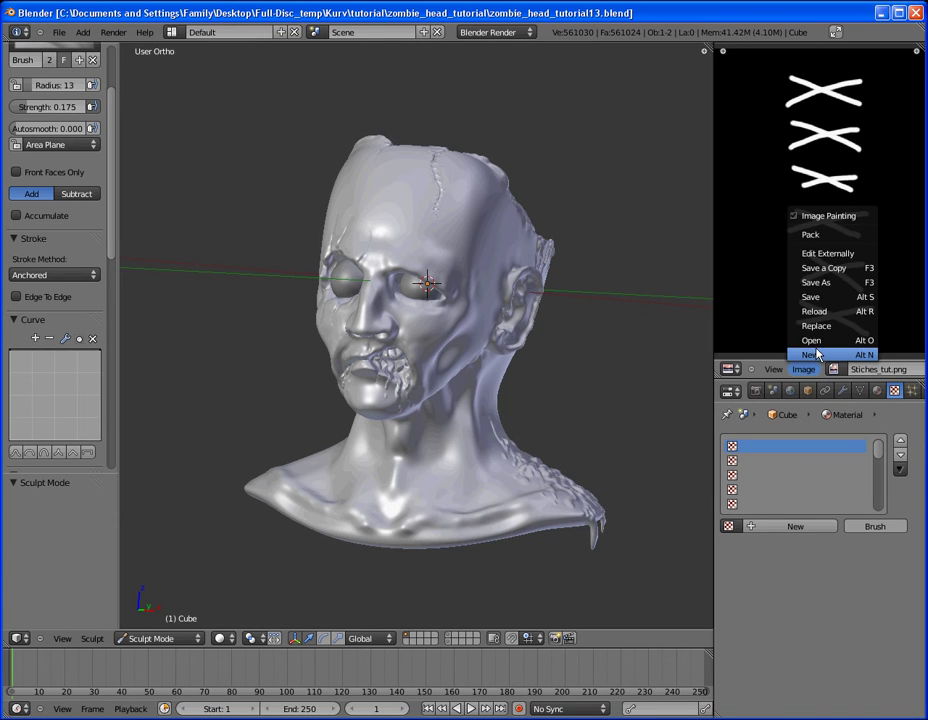
left_click(815, 354)
left_click(828, 372)
type("S")
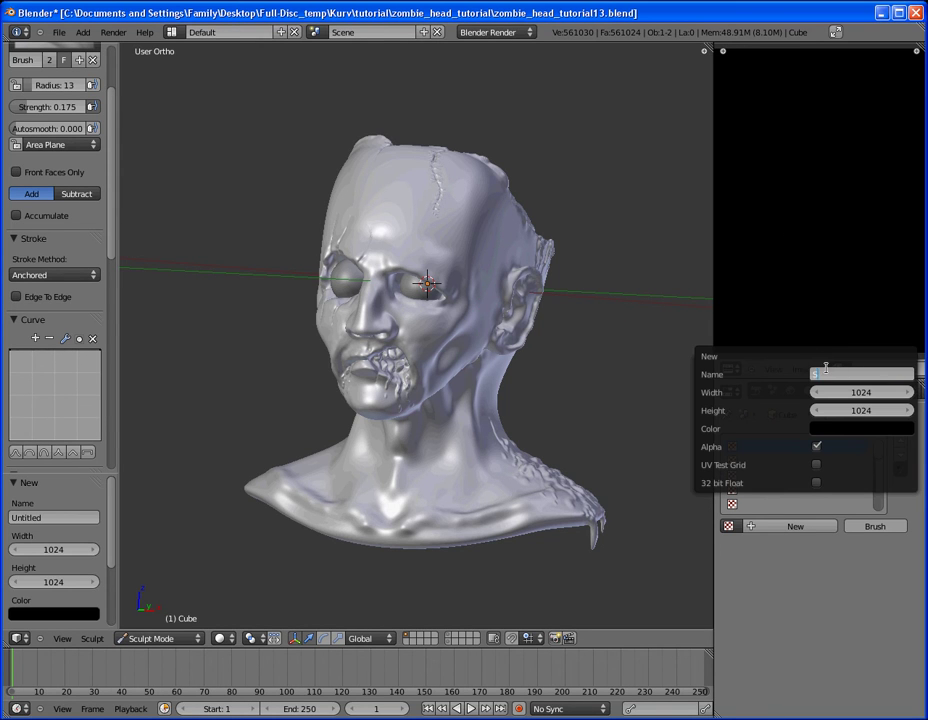
type("cratches")
key("Return")
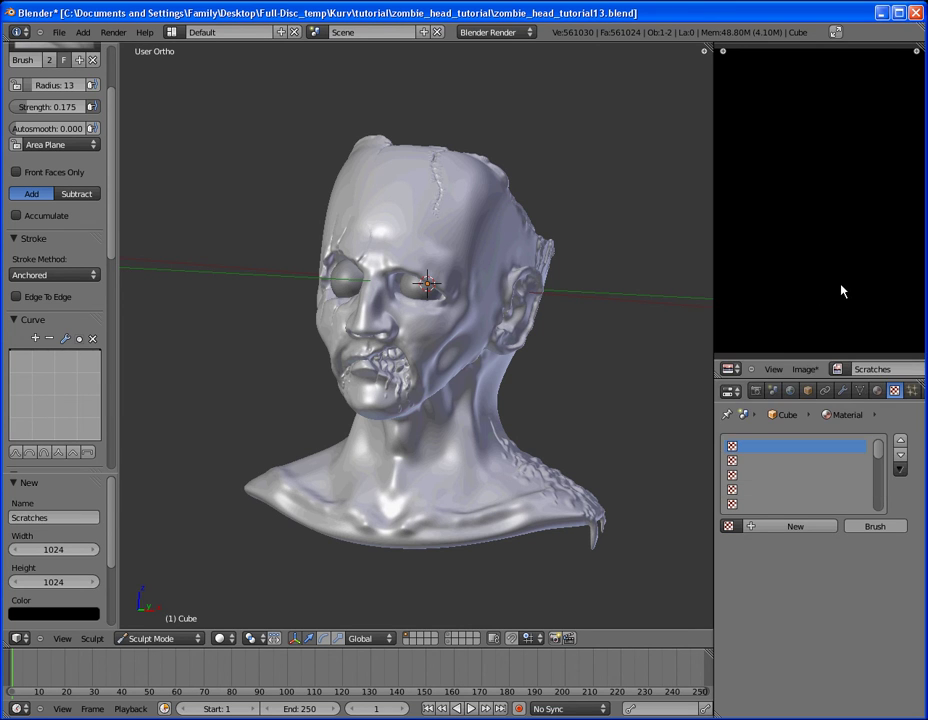
Maximize the image editor, show the paint settings, and set a brush of size 2 with a mid-grey colour.
key("ctrl+Up")
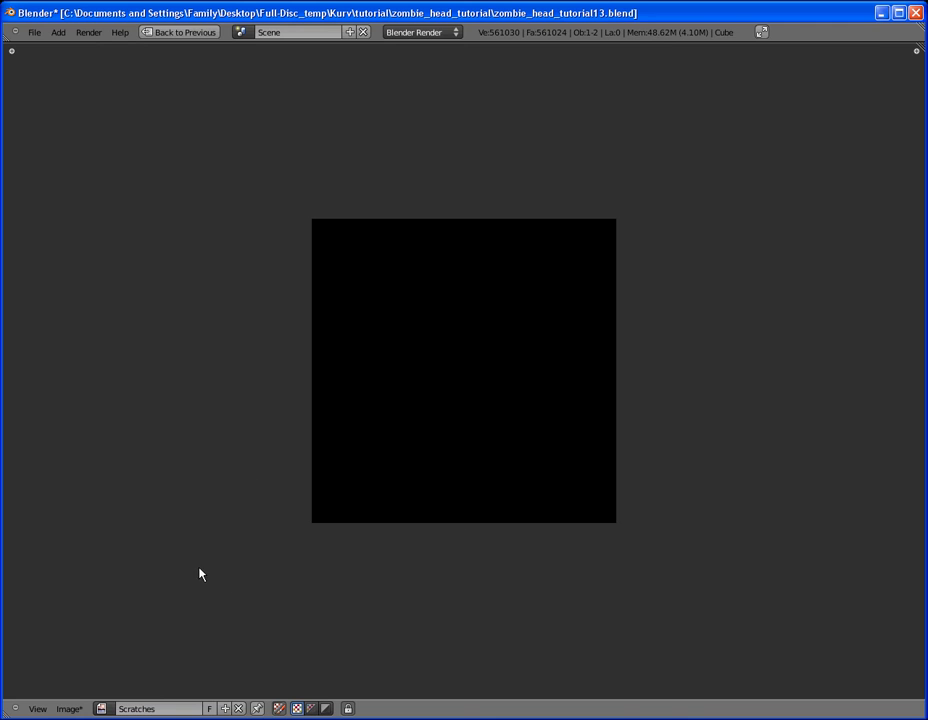
key("t")
left_click(69, 708)
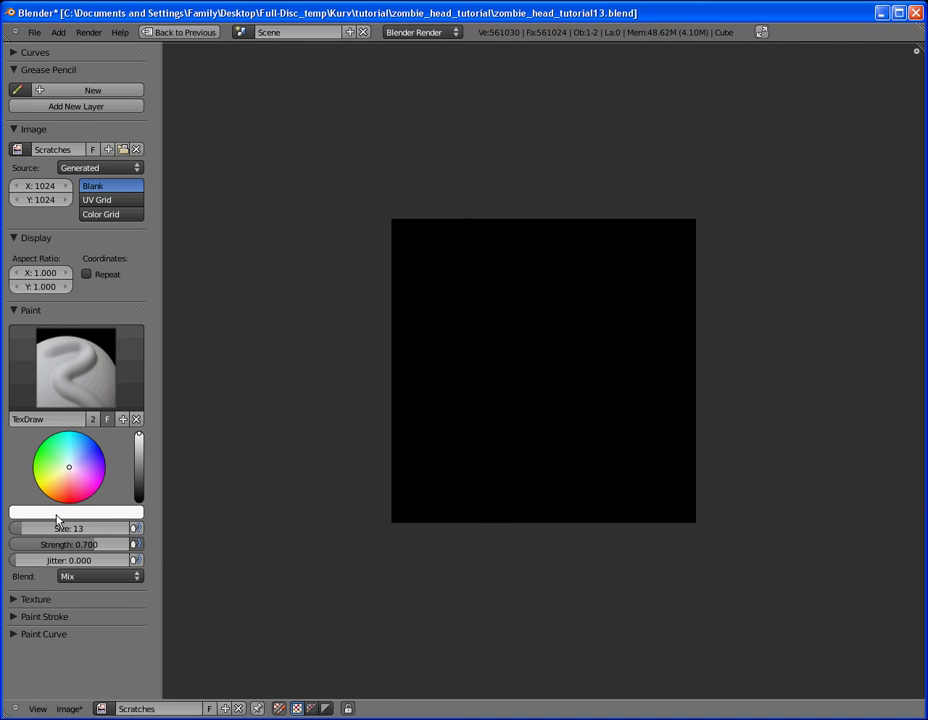
left_click_drag(58, 527, 40, 530)
left_click_drag(139, 440, 139, 462)
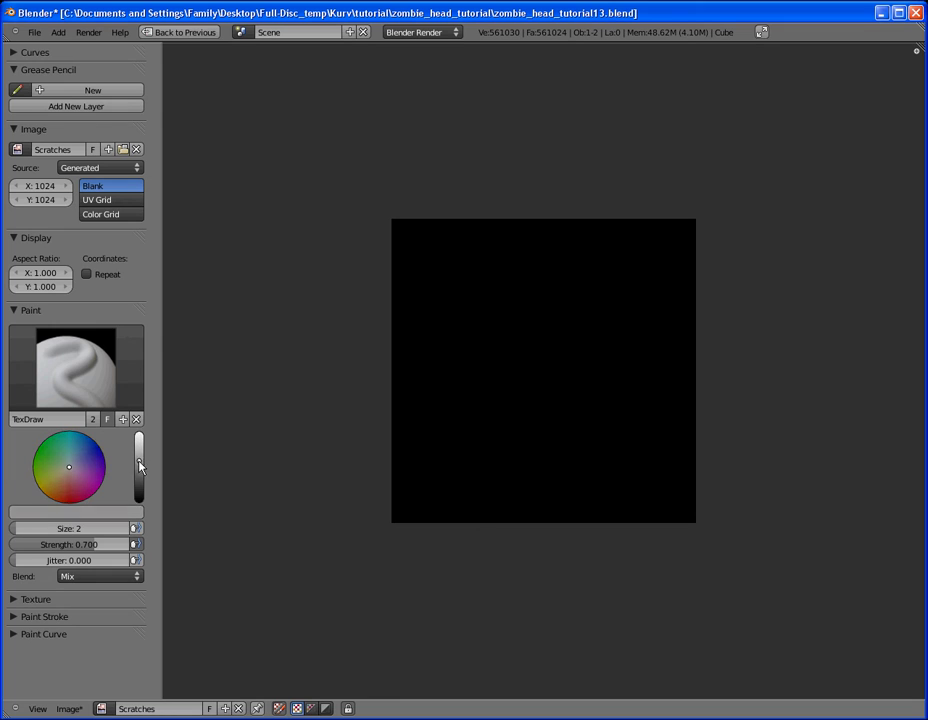
Paint several long, thin diagonal grey scratches across the middle of the Scratches image.
left_click_drag(472, 387, 518, 315)
left_click_drag(505, 455, 547, 377)
mouse_move(527, 460)
left_mouse_down()
mouse_move(570, 382)
mouse_move(618, 353)
left_mouse_up()
left_click_drag(450, 475, 525, 285)
left_click_drag(450, 420, 510, 296)
left_click_drag(517, 473, 646, 268)
Darken the paint colour to dark grey, try a scratch with a size 6 brush, and undo that stroke.
mouse_move(60, 528)
left_mouse_down()
mouse_move(95, 543)
mouse_move(39, 538)
left_mouse_up()
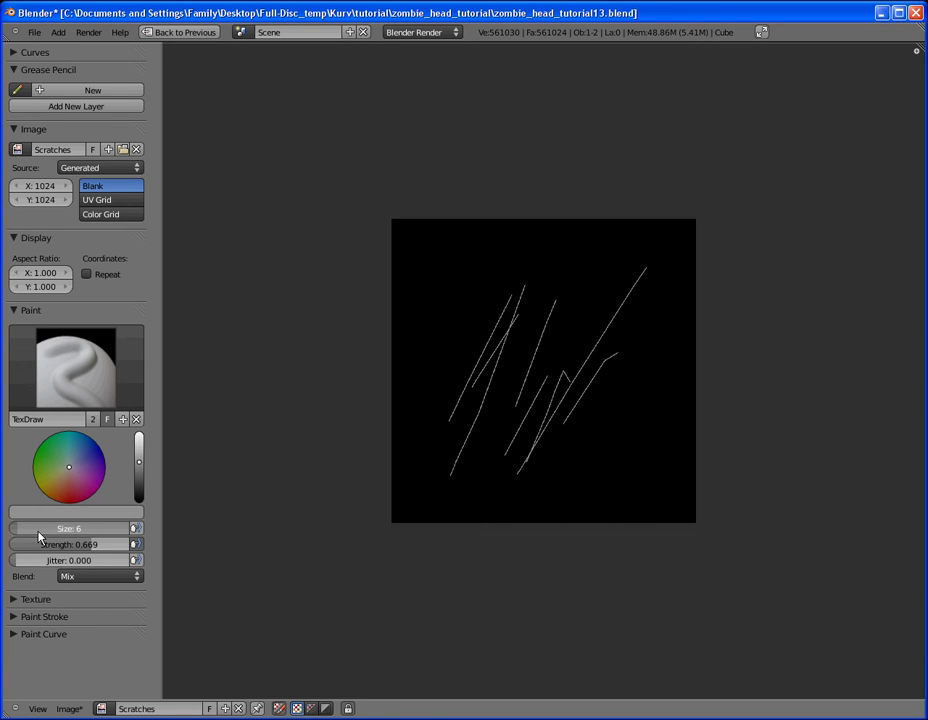
left_click(140, 480)
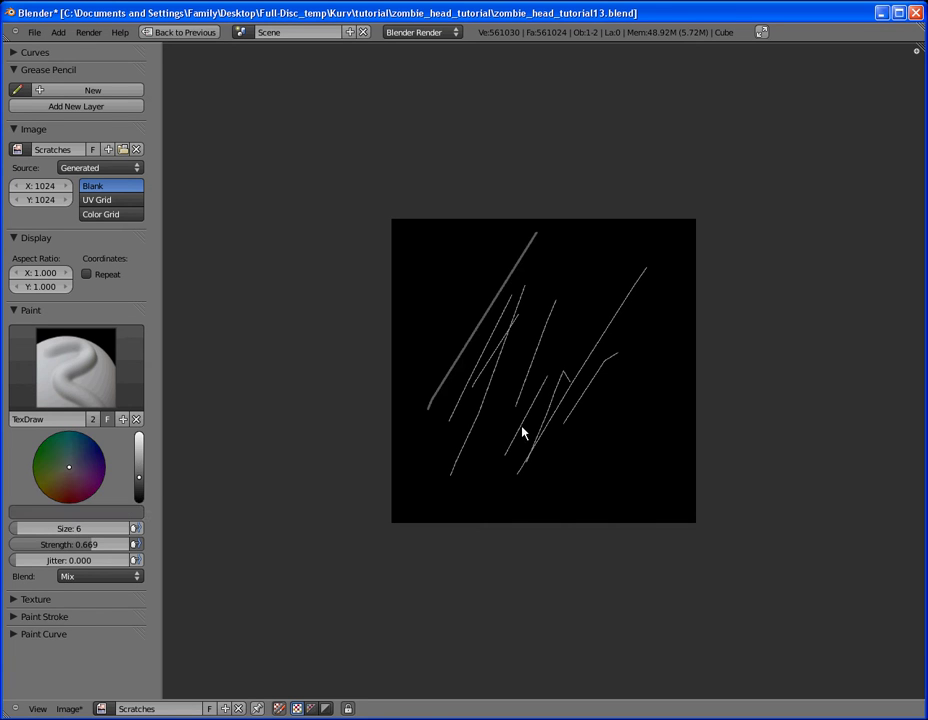
left_click_drag(33, 533, 18, 533)
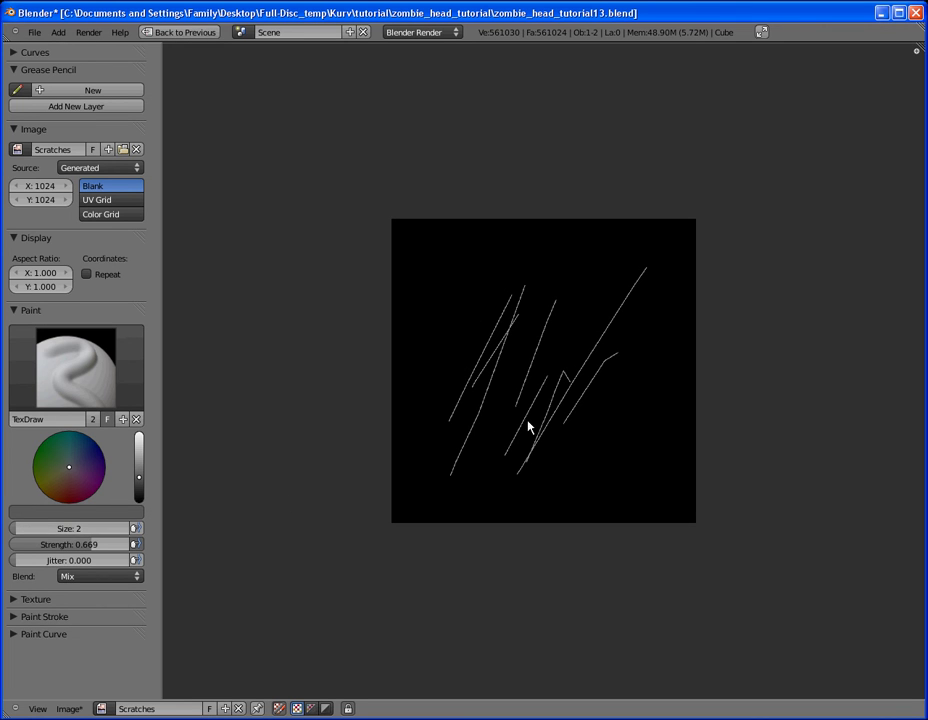
key("ctrl+z")
Set the brush size to 4 and paint dark-grey diagonal scratches of varying length among the thin ones.
left_click(80, 528)
type("4")
key("Return")
left_click_drag(528, 330, 484, 437)
left_click_drag(454, 387, 516, 261)
left_click_drag(526, 320, 555, 288)
left_click_drag(447, 333, 481, 294)
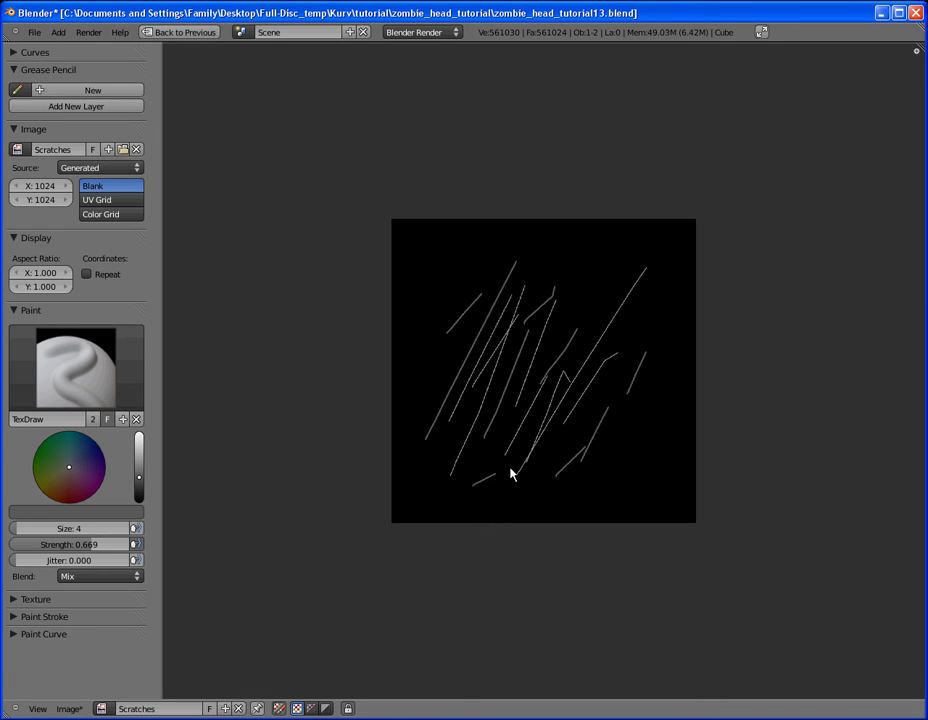
left_click_drag(571, 289, 592, 268)
Brighten the paint colour to near white, undo the test stroke, and set the brush size to 3.
left_click(140, 457)
mouse_move(140, 460)
left_mouse_down()
mouse_move(139, 439)
mouse_move(147, 441)
left_mouse_up()
left_click_drag(428, 396, 441, 365)
key("ctrl+z")
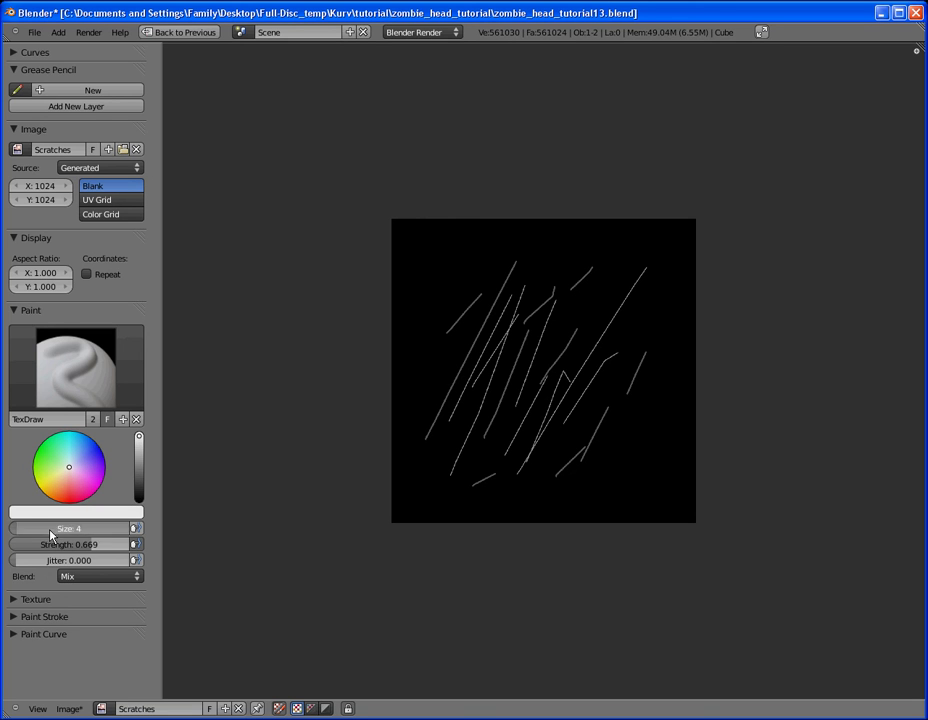
left_click_drag(46, 530, 47, 532)
Paint bright diagonal scratches over the centre and short ones scattered around the edges of the image.
left_click_drag(471, 451, 495, 414)
left_click_drag(547, 455, 615, 302)
left_click_drag(537, 400, 583, 345)
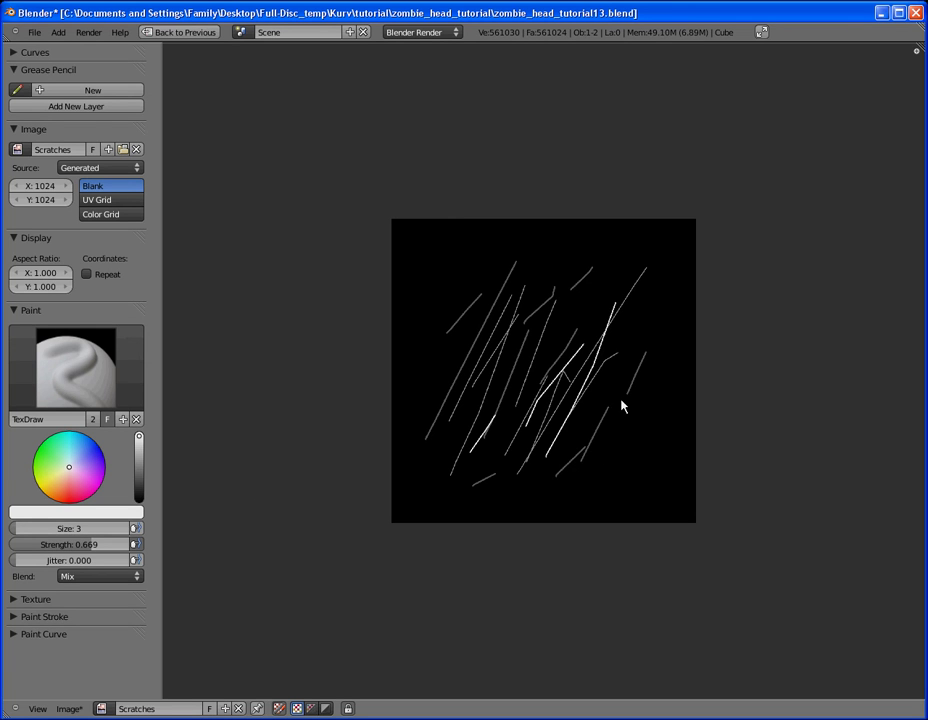
left_click_drag(618, 403, 603, 425)
mouse_move(637, 322)
left_mouse_down()
mouse_move(648, 307)
mouse_move(620, 252)
left_mouse_up()
left_click_drag(597, 489, 646, 447)
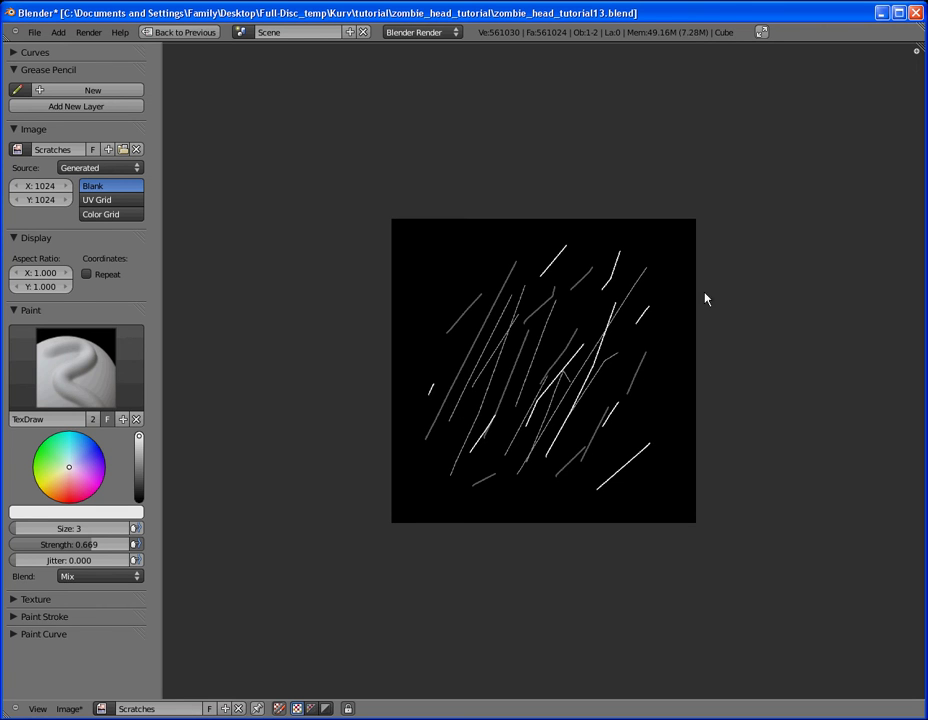
left_click_drag(430, 481, 433, 464)
left_click_drag(511, 497, 549, 470)
Save the painted image as Scratches_tut in PNG format in the zombie_head_tutorial folder.
left_click(69, 708)
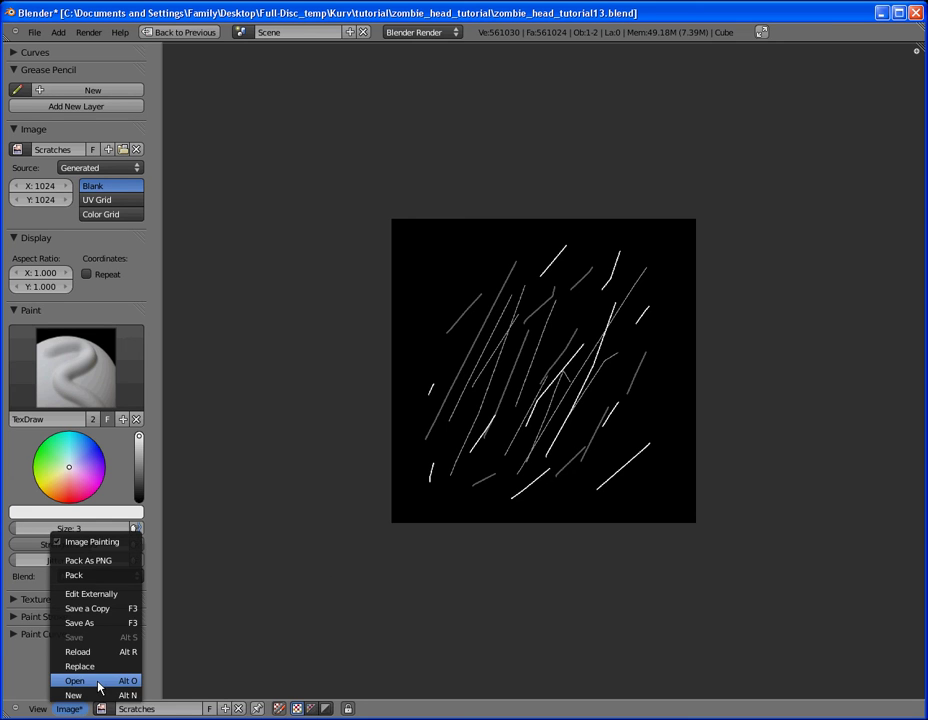
left_click(111, 623)
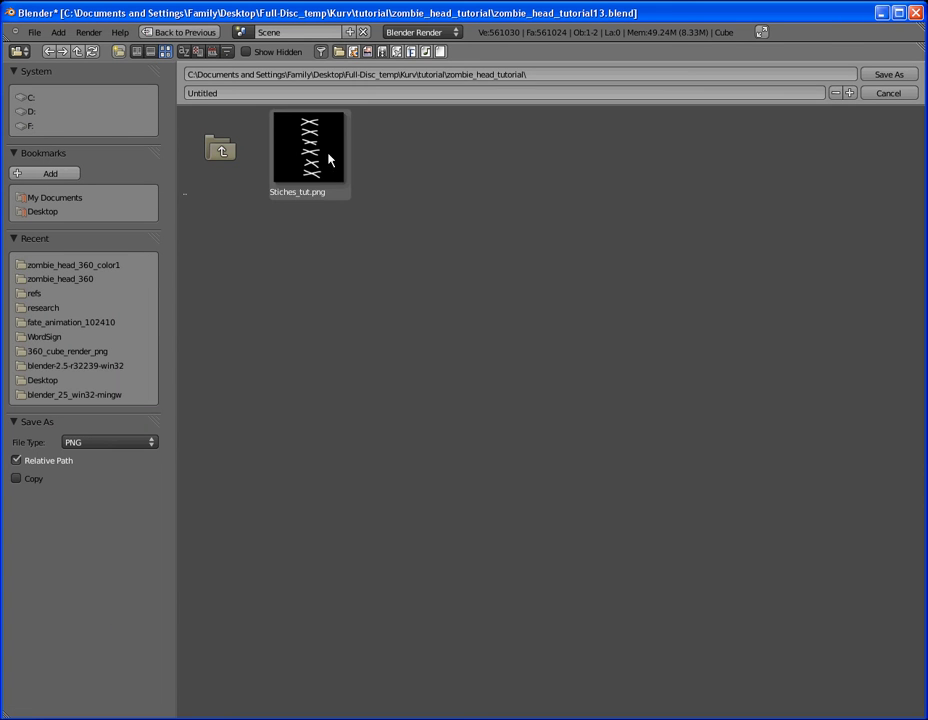
left_click(210, 92)
type("Scratch_tut")
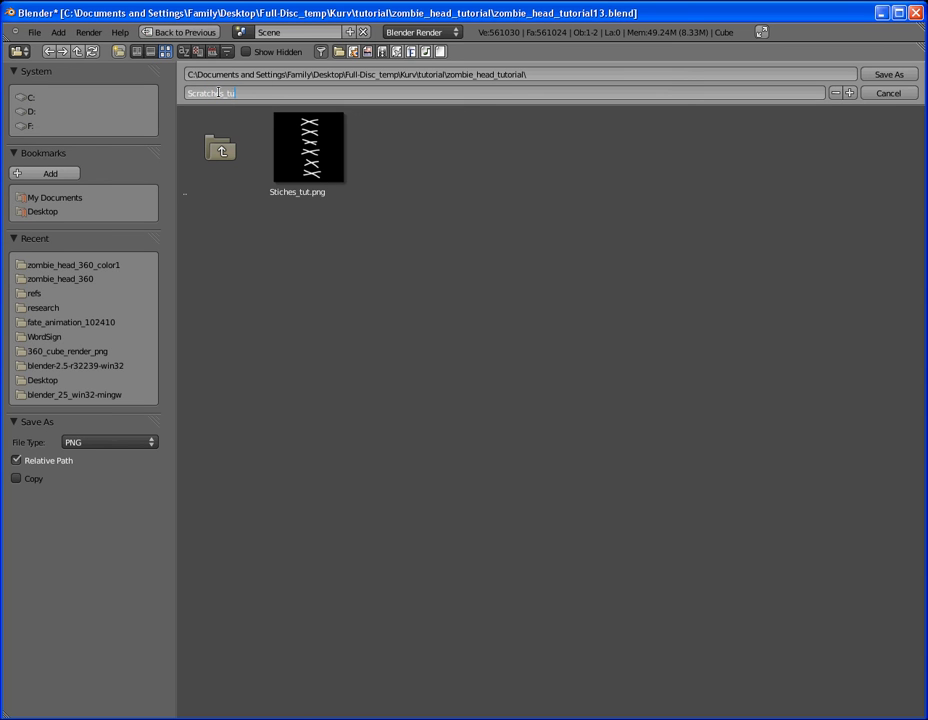
key("Return")
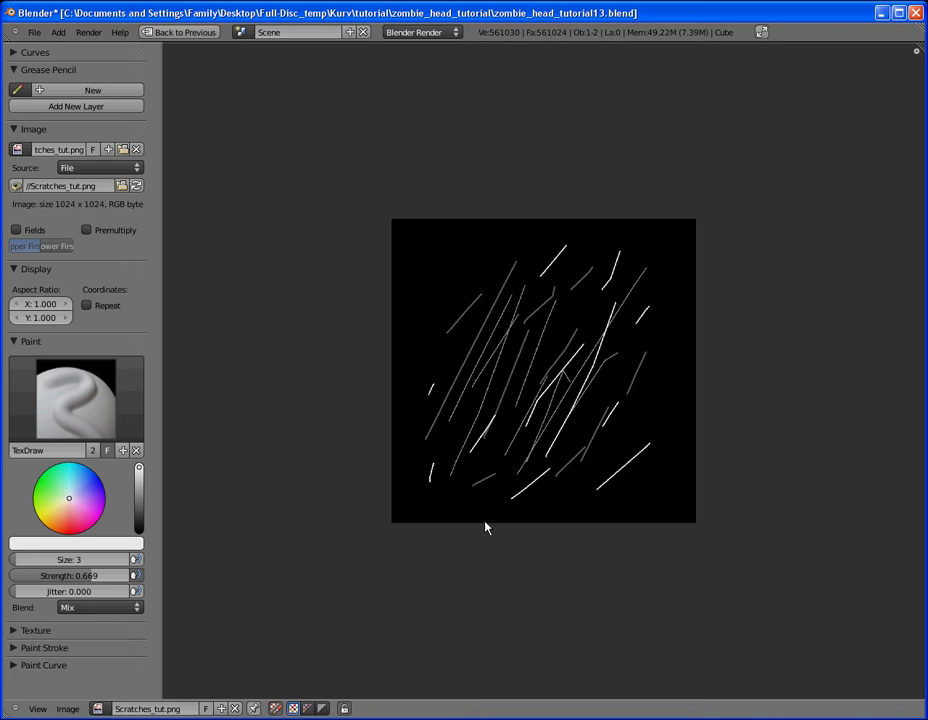
Pack the scratches image, save over zombie_head_tutorial13.blend, and restore the multi-editor layout.
key("n")
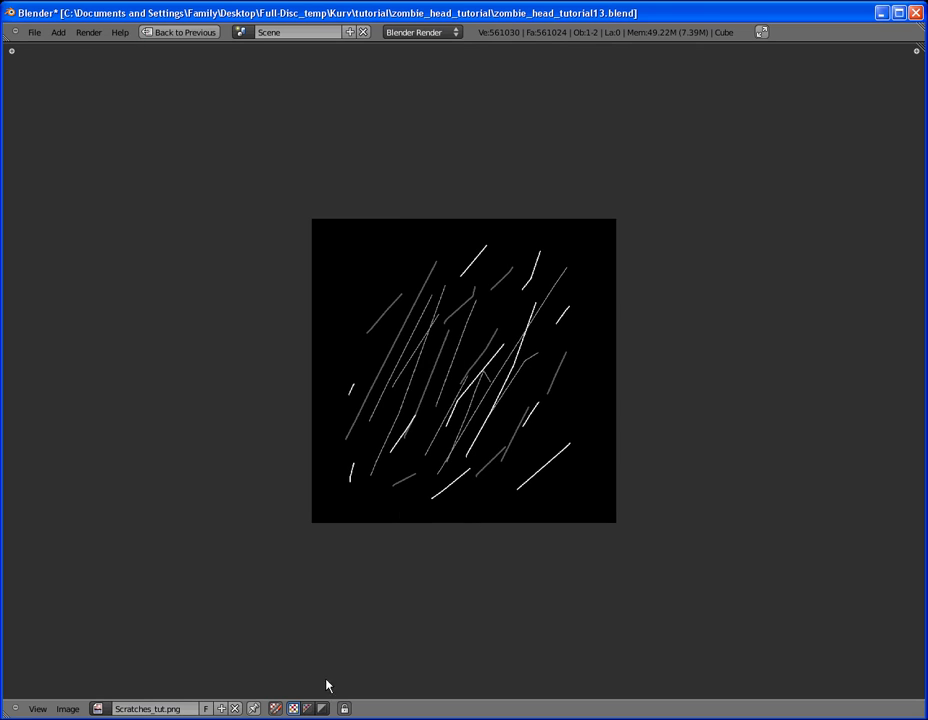
left_click(68, 708)
left_click(75, 577)
key("ctrl+s")
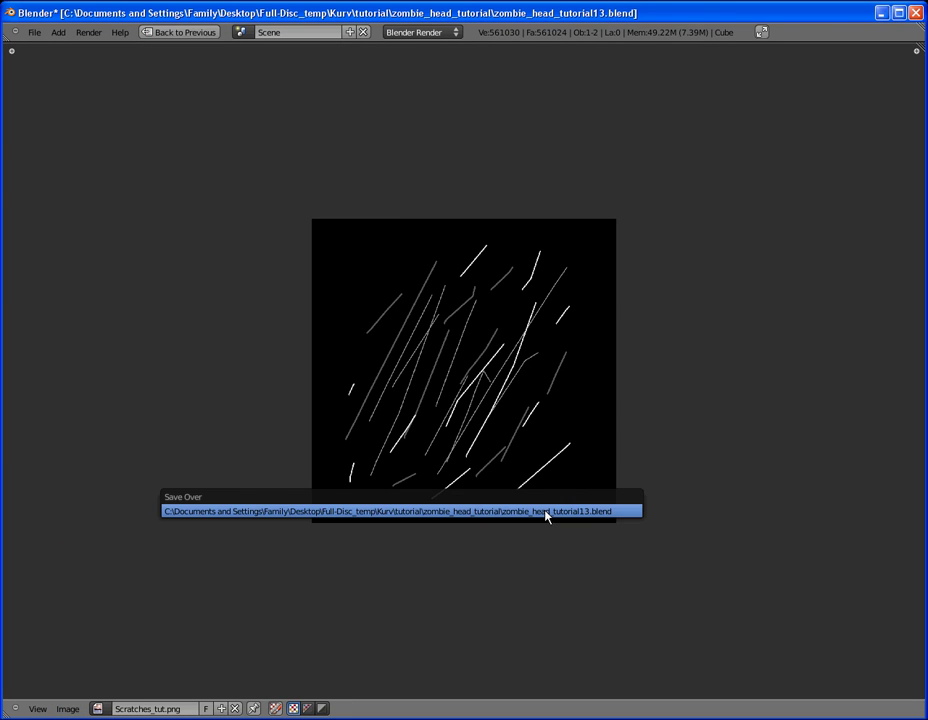
left_click(546, 511)
key("ctrl+Up")
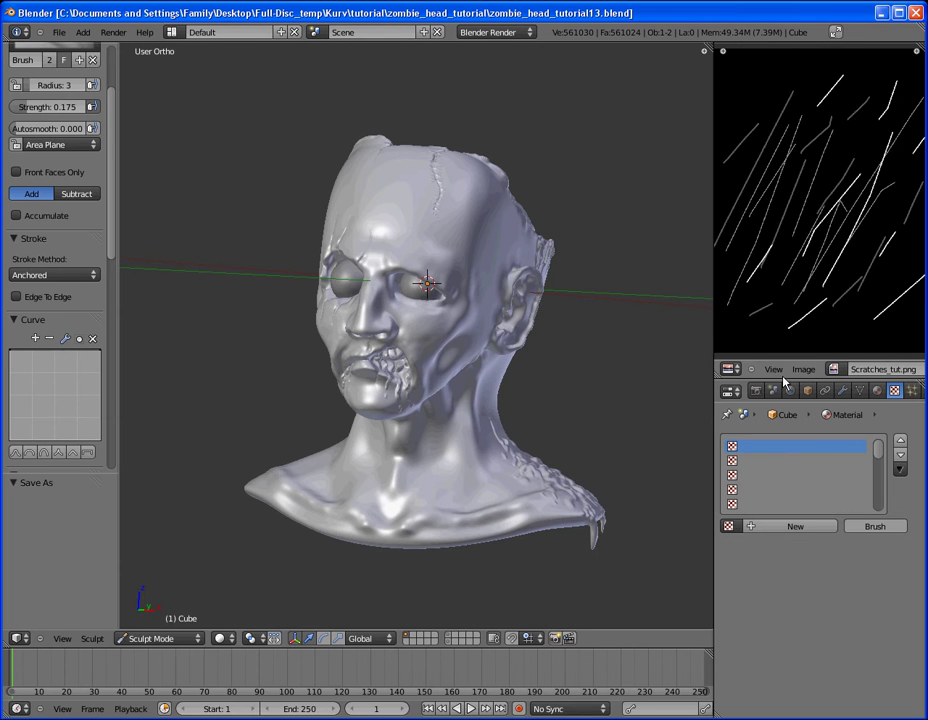
Add a material texture named Scratches and set its type to Image or Movie.
left_click(768, 526)
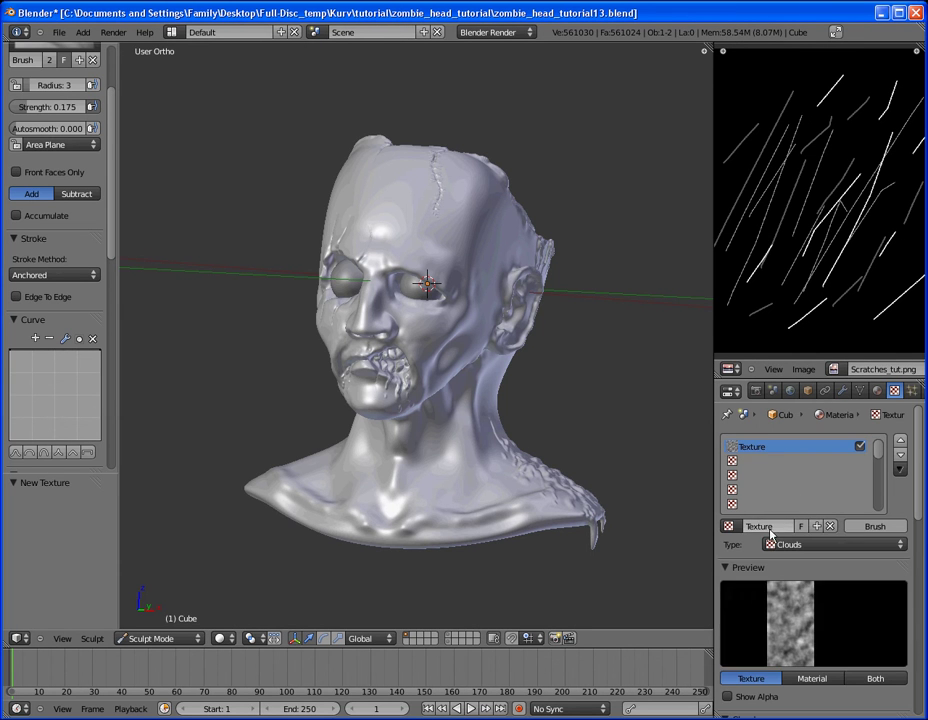
double_click(768, 527)
type("Scratches")
key("Return")
left_click(801, 545)
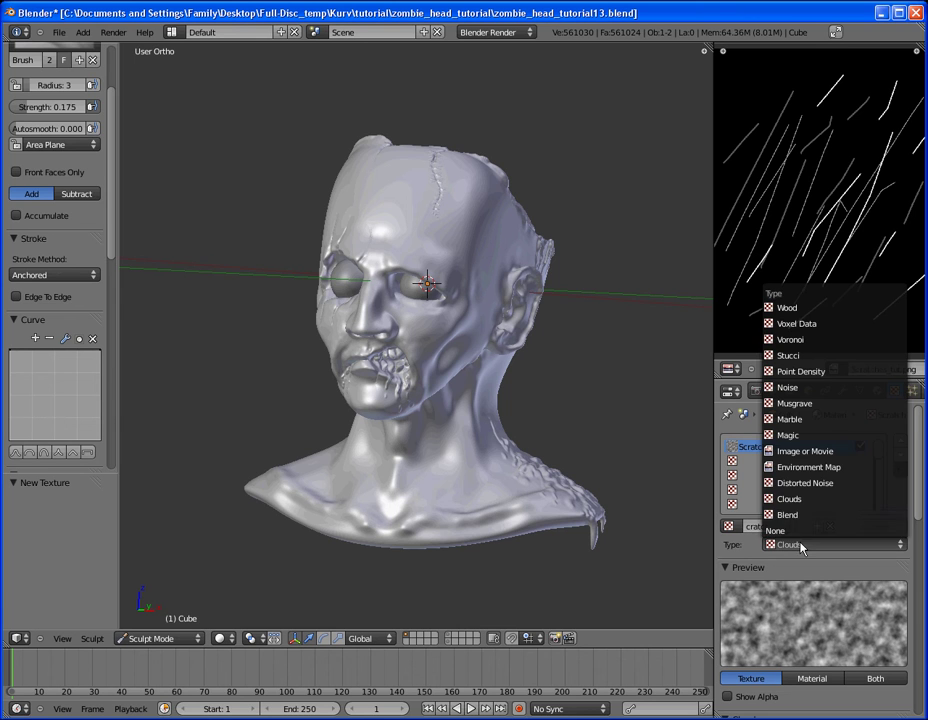
left_click(805, 451)
Try to assign Scratches_tut.png to the texture, and dismiss the crash dialog without sending an error report.
scroll(800, 489, "down", 3)
scroll(738, 563, "down", 3)
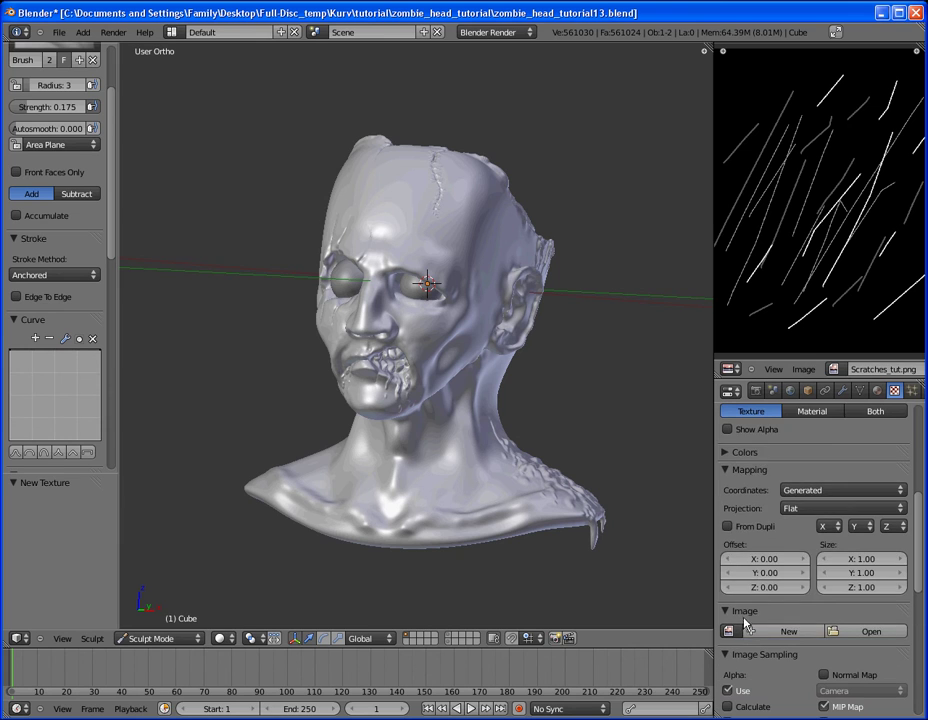
left_click(728, 631)
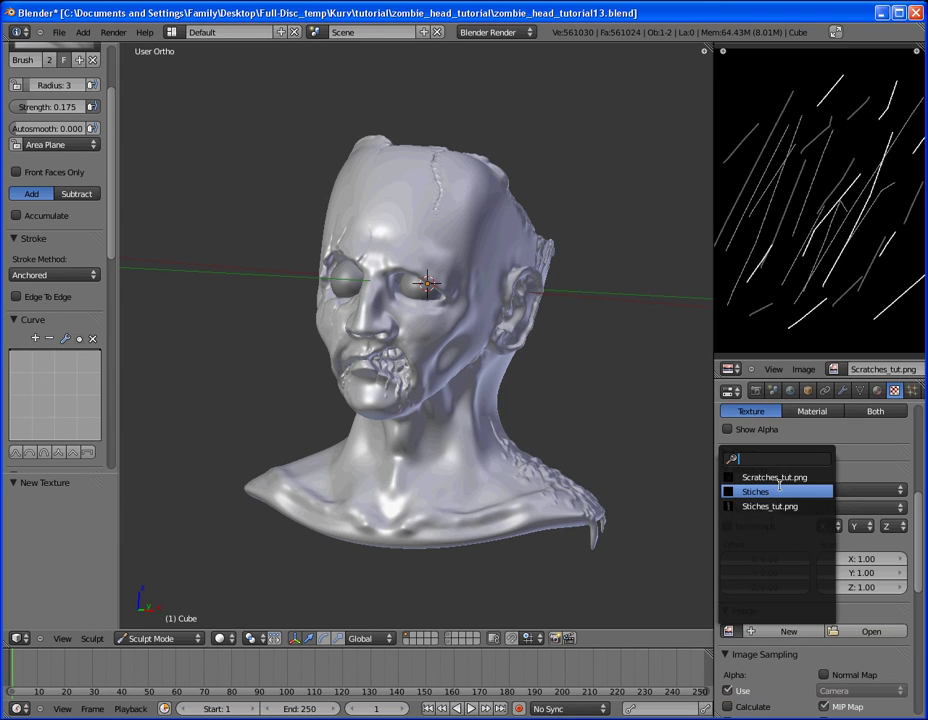
left_click(772, 477)
scroll(797, 522, "up", 6)
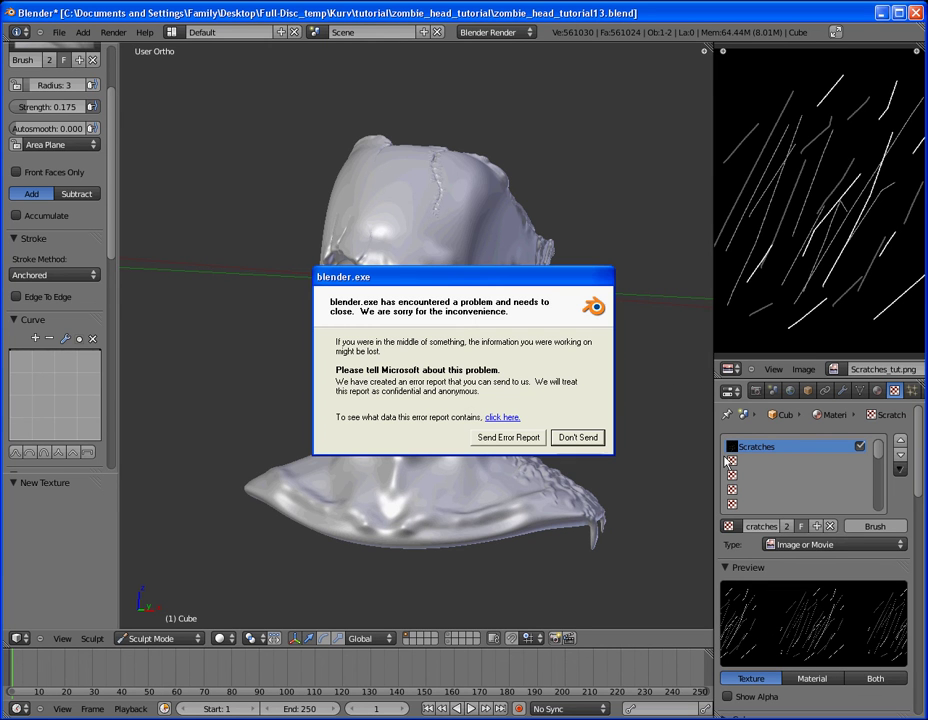
left_click(586, 439)
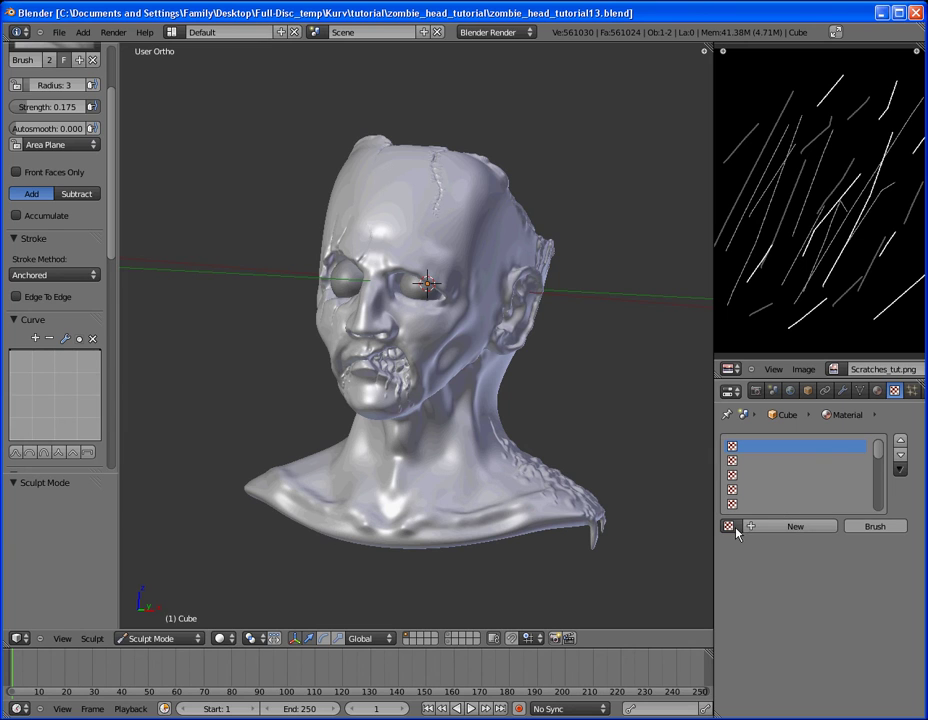
Add a new material texture and name it Scratches.
left_click(794, 526)
left_click(782, 526)
type("Scratches")
key("Return")
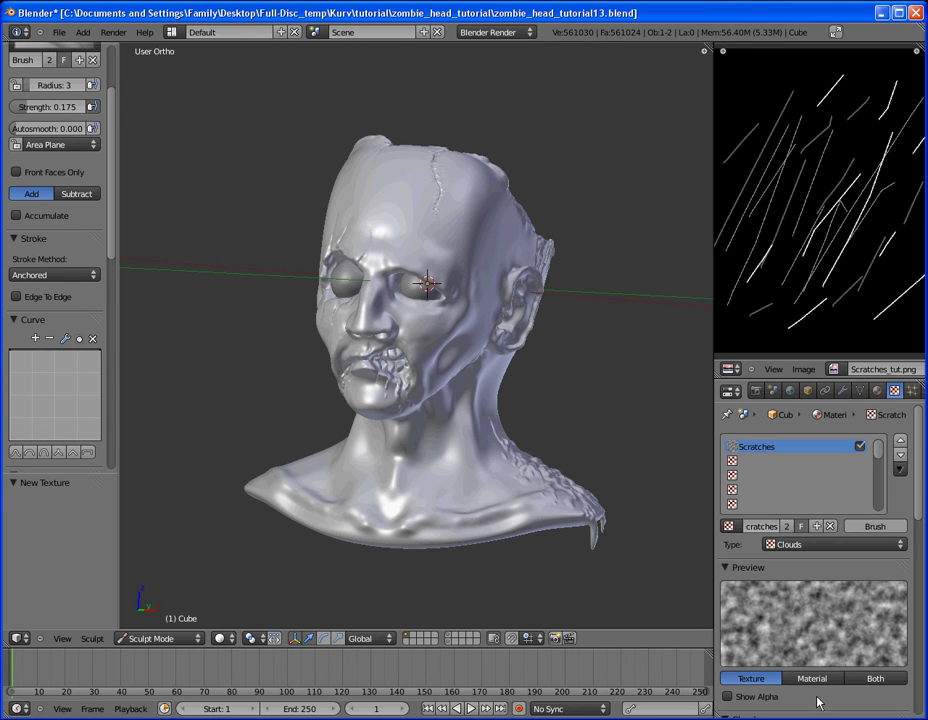
Set the Scratches texture's type to Image or Movie and save over zombie_head_tutorial13.blend.
scroll(785, 658, "down", 10)
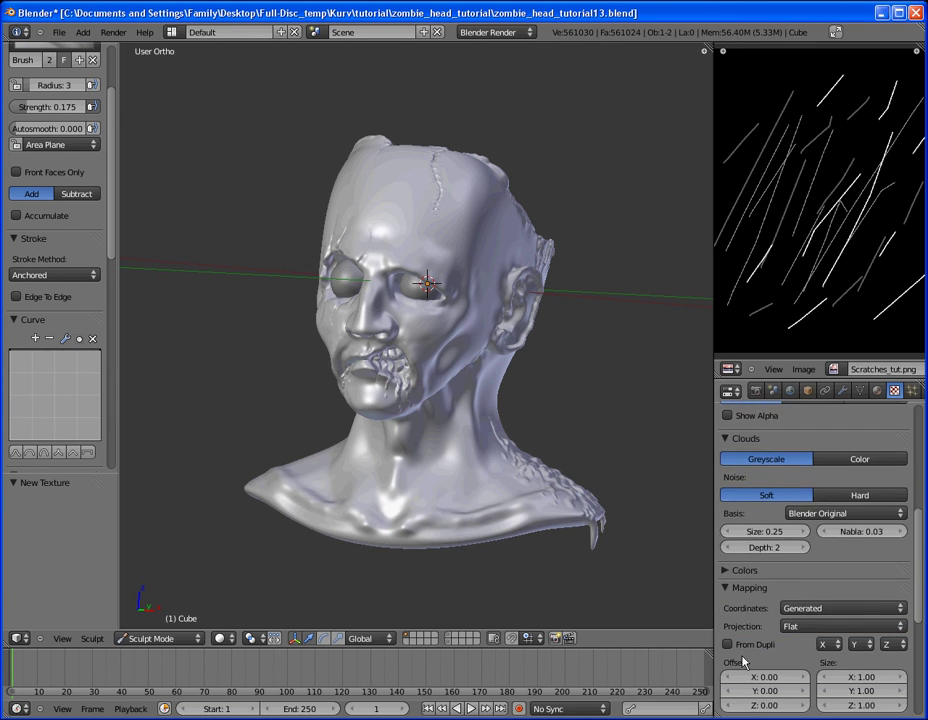
scroll(766, 600, "up", 1)
scroll(766, 600, "down", 5)
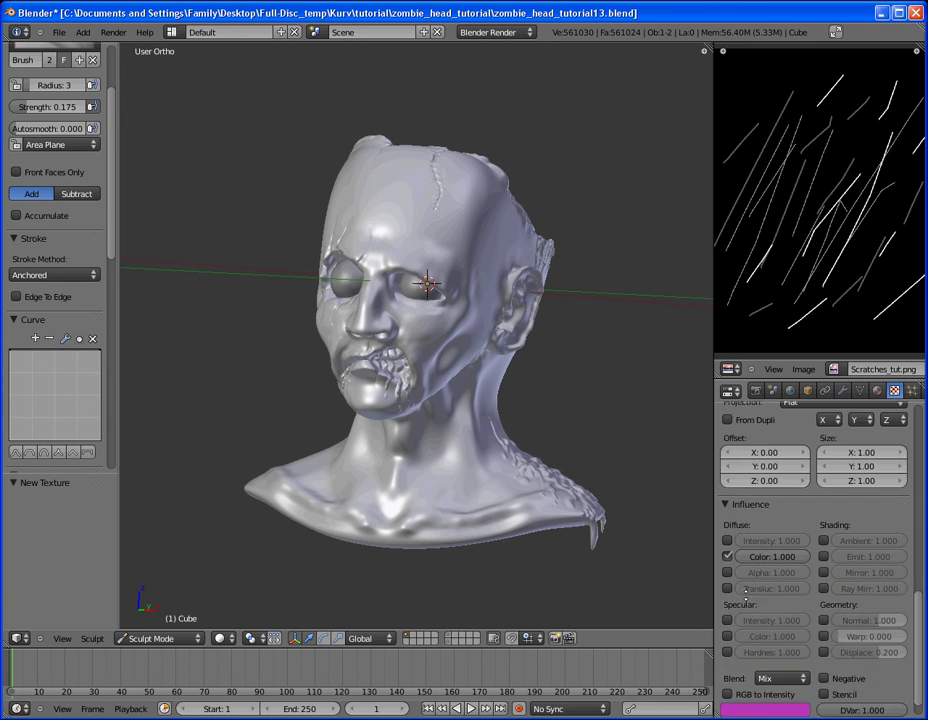
scroll(766, 600, "up", 8)
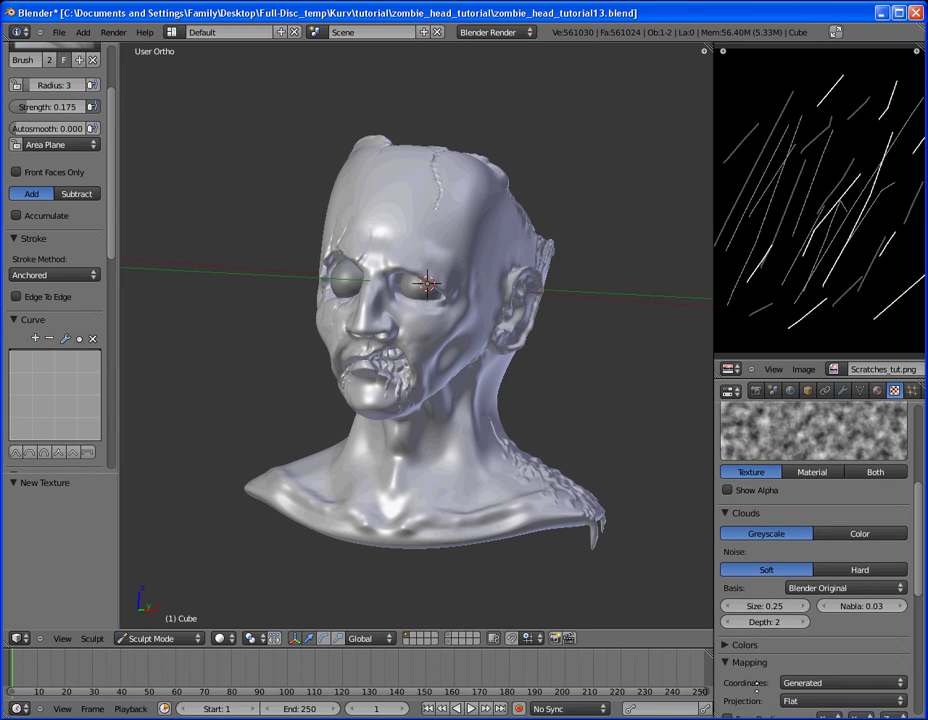
scroll(776, 667, "up", 2)
left_click(828, 425)
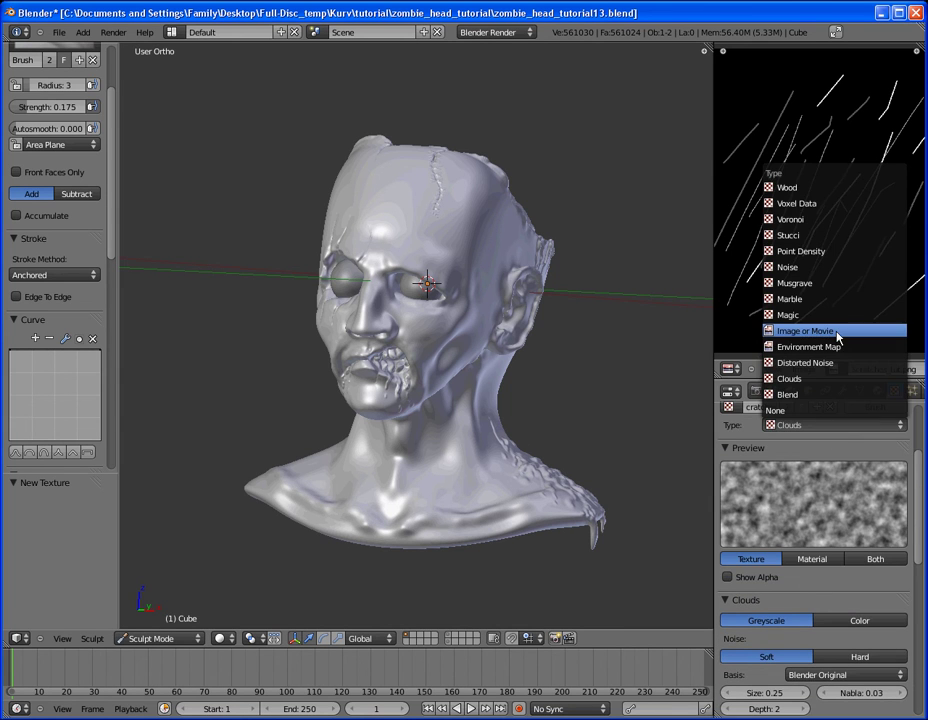
left_click(838, 332)
scroll(776, 612, "down", 5)
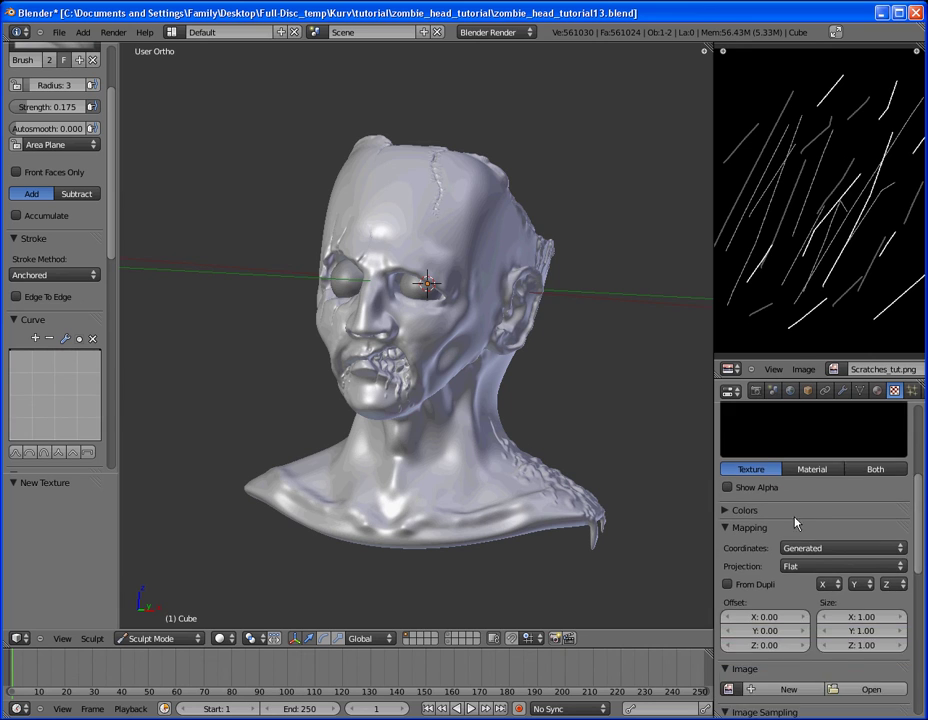
key("ctrl+s")
left_click(762, 633)
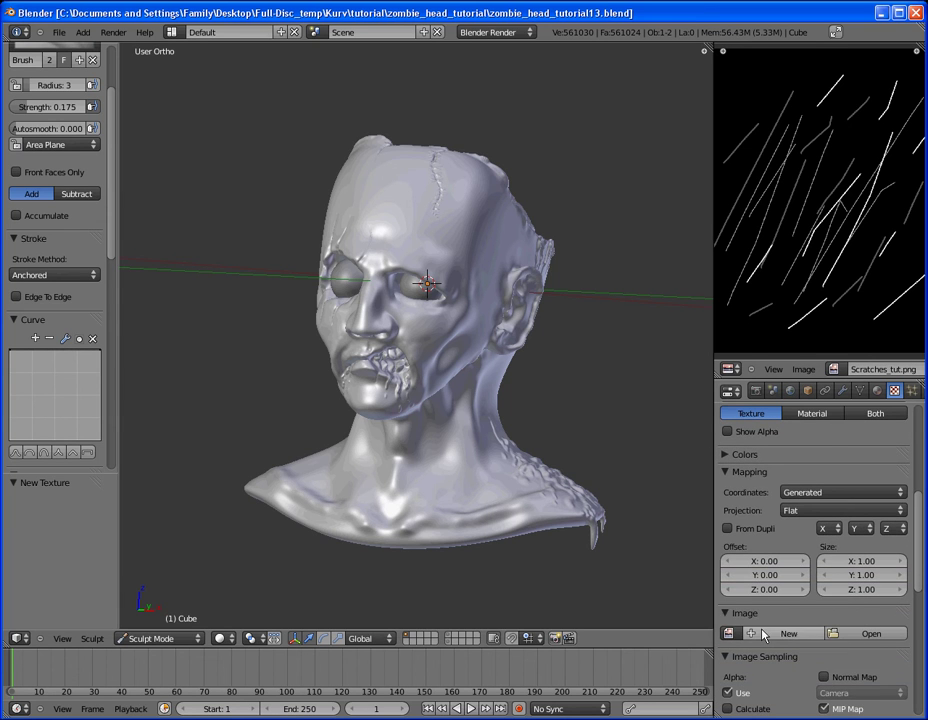
Assign Scratches_tut.png as the texture's image and save over zombie_head_tutorial13.blend again.
left_click(728, 633)
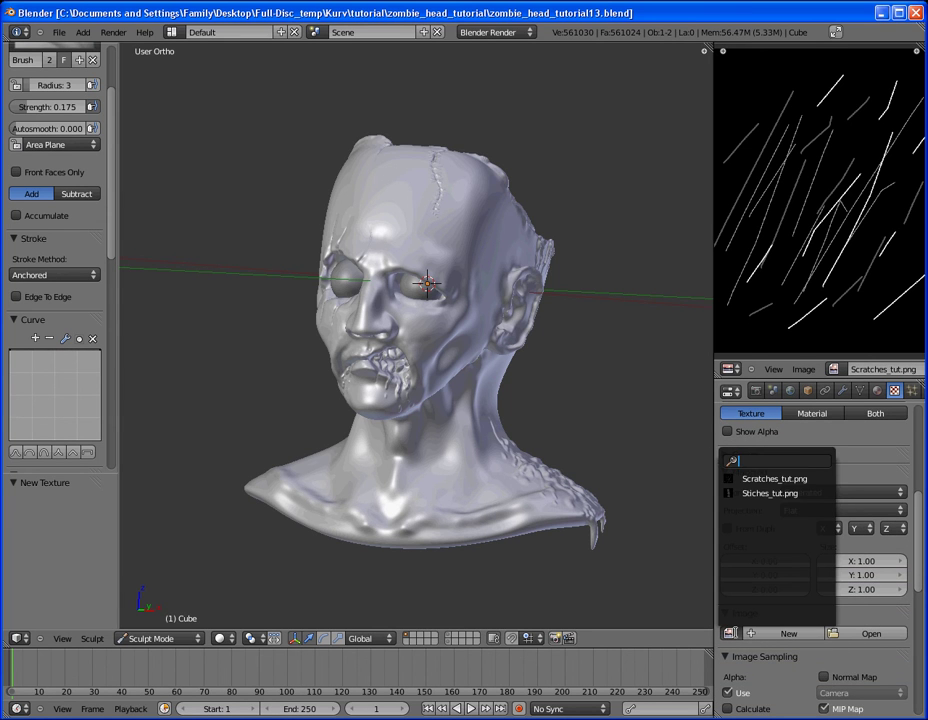
left_click(780, 480)
key("ctrl+s")
left_click(837, 512)
scroll(855, 560, "up", 6)
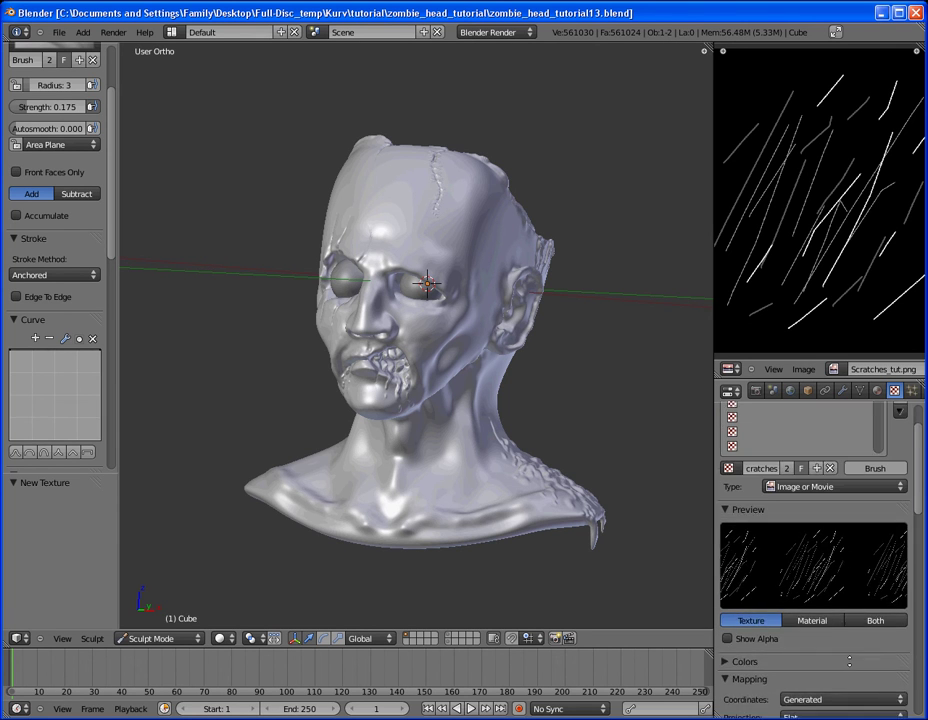
Unlink the Scratches texture from the material's texture slot and save over zombie_head_tutorial13.blend.
left_click(830, 515)
key("ctrl+s")
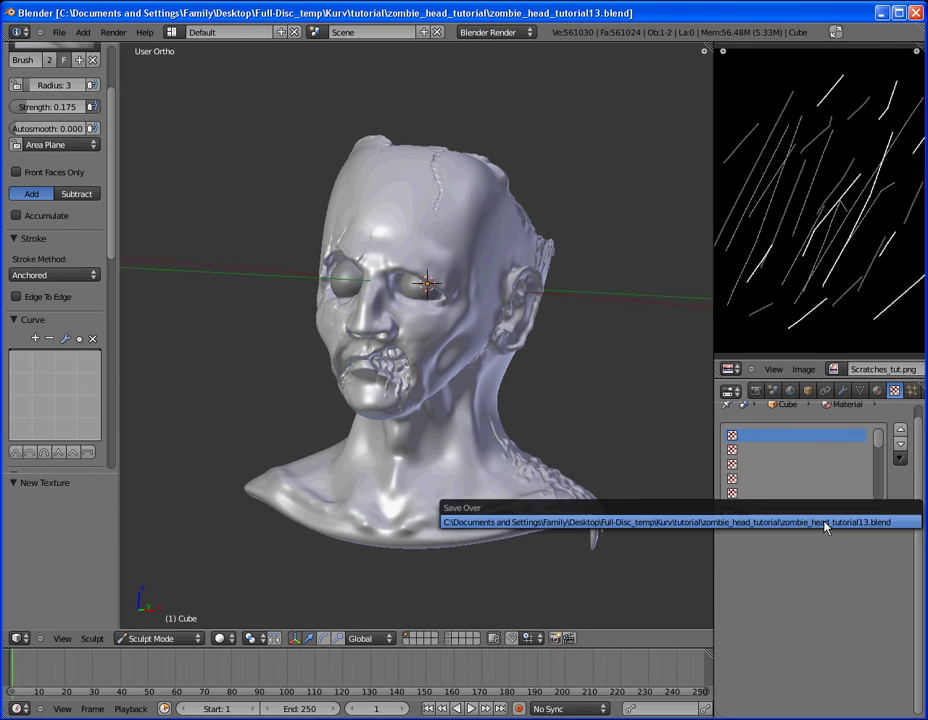
left_click(824, 522)
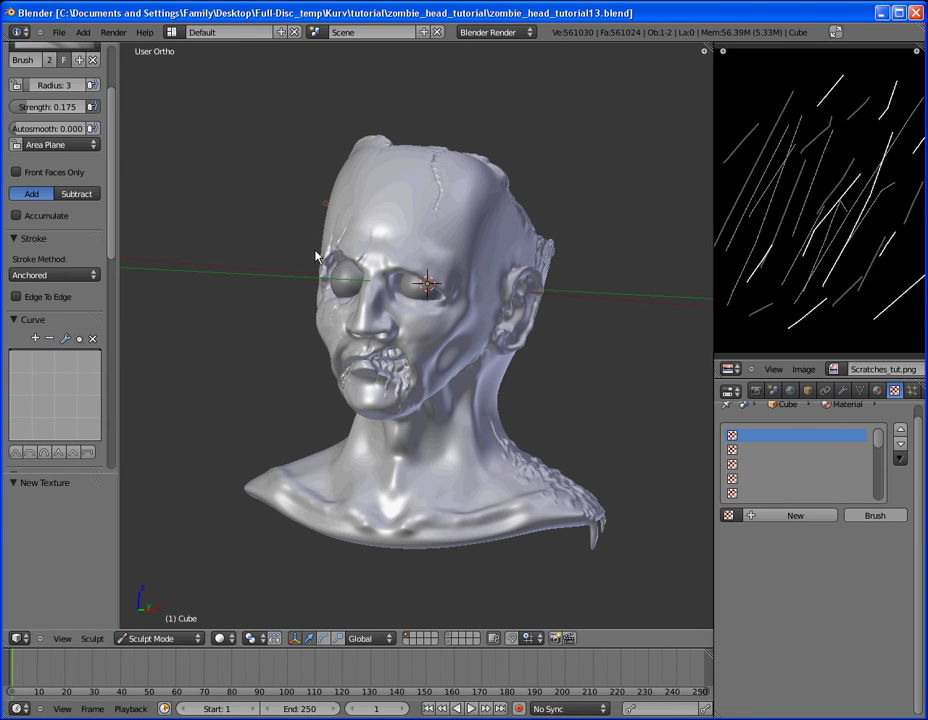
Choose the sculpt brush named Brush and set its radius to 29.
mouse_move(428, 277)
middle_mouse_down()
mouse_move(452, 269)
mouse_move(380, 280)
mouse_move(250, 230)
mouse_move(60, 130)
middle_mouse_up()
scroll(60, 130, "up", 4)
left_click(42, 96)
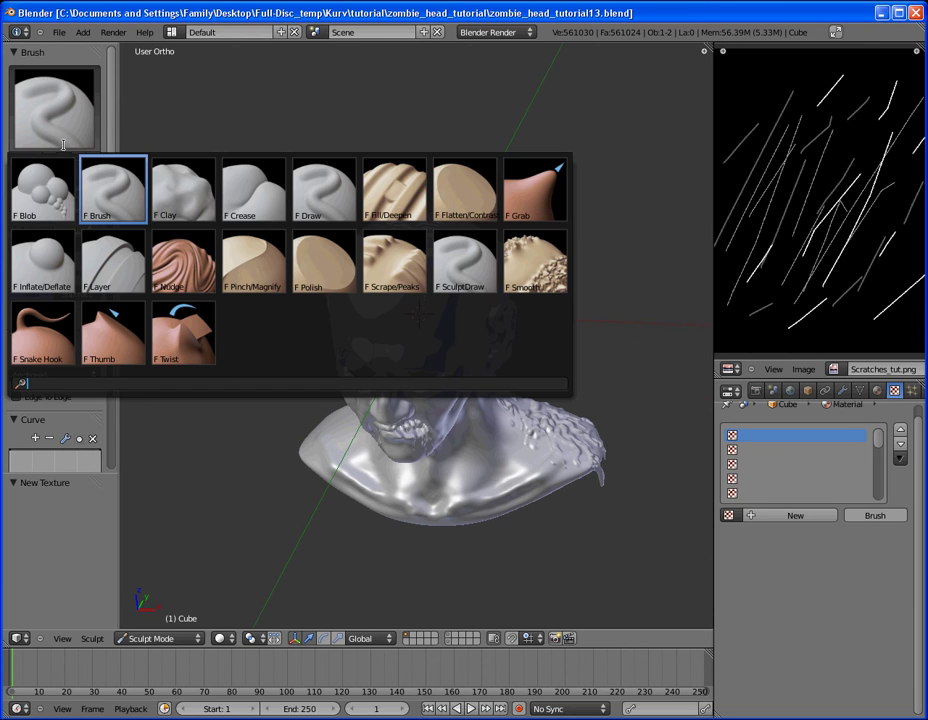
left_click(113, 190)
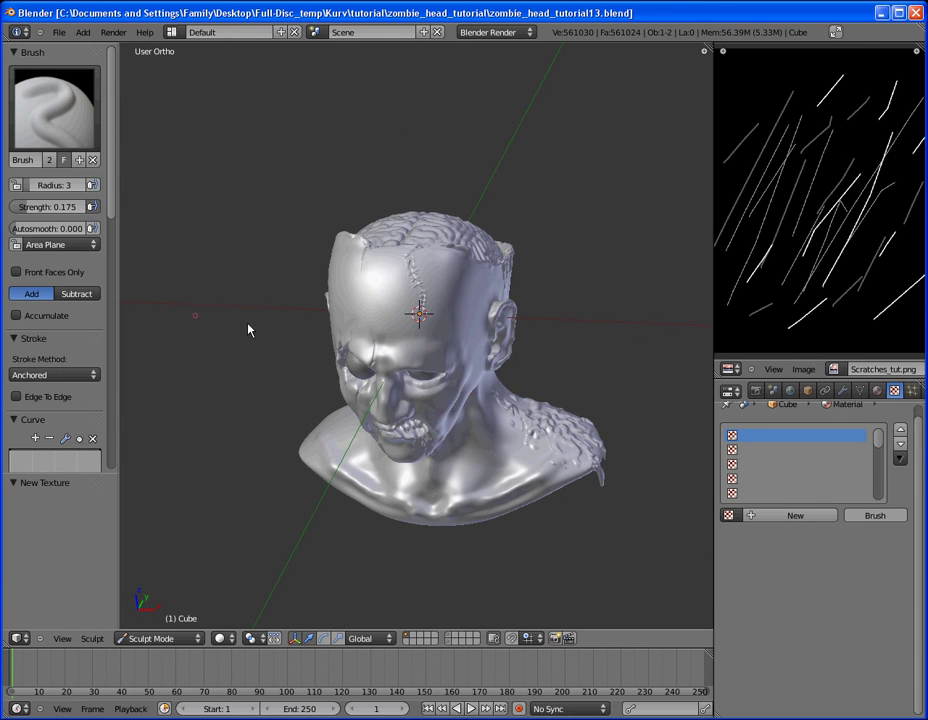
key("f")
left_click(445, 342)
mouse_move(445, 342)
middle_mouse_down()
mouse_move(648, 406)
mouse_move(549, 346)
mouse_move(590, 321)
mouse_move(450, 335)
middle_mouse_up()
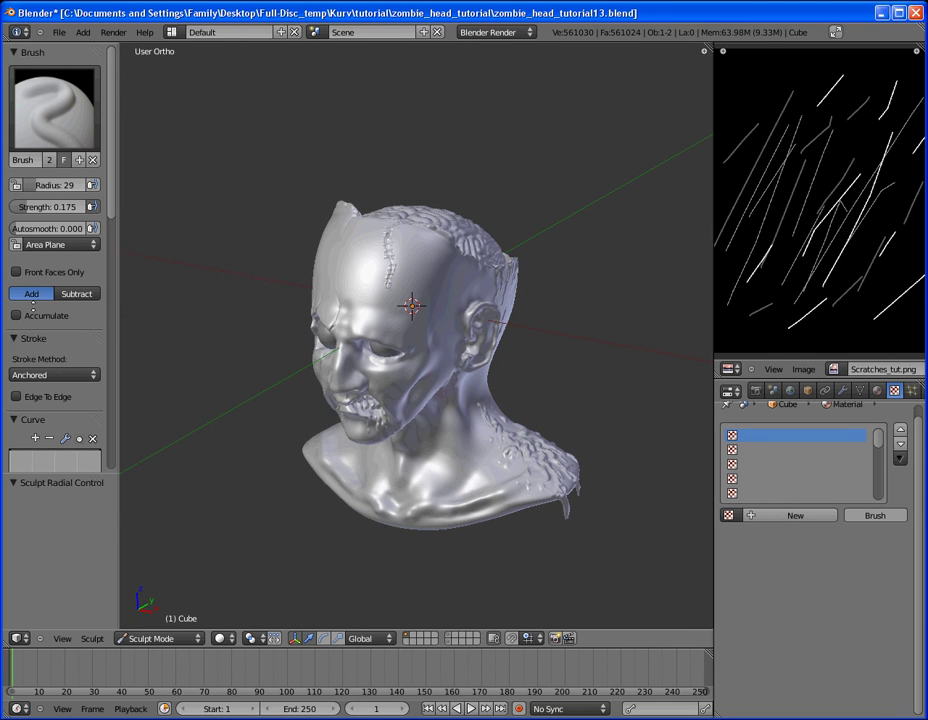
Assign the Scratches texture to the sculpt brush in place of the stitches texture.
scroll(47, 245, "down", 3)
scroll(40, 300, "down", 5)
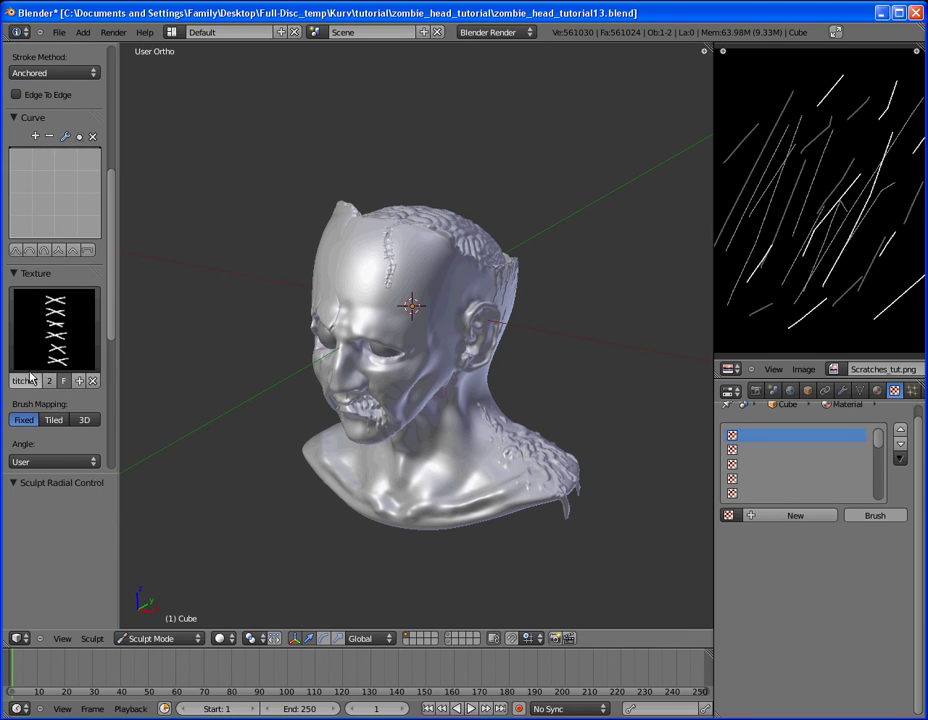
left_click(30, 369)
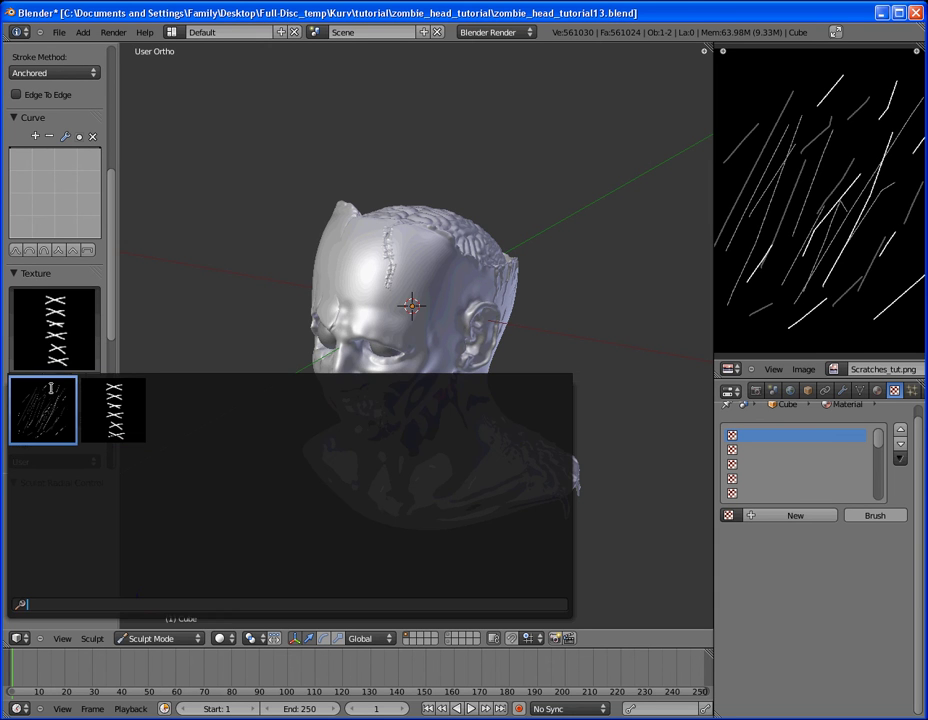
left_click(42, 410)
mouse_move(255, 240)
middle_mouse_down()
mouse_move(433, 259)
mouse_move(420, 213)
middle_mouse_up()
scroll(433, 259, "up", 4)
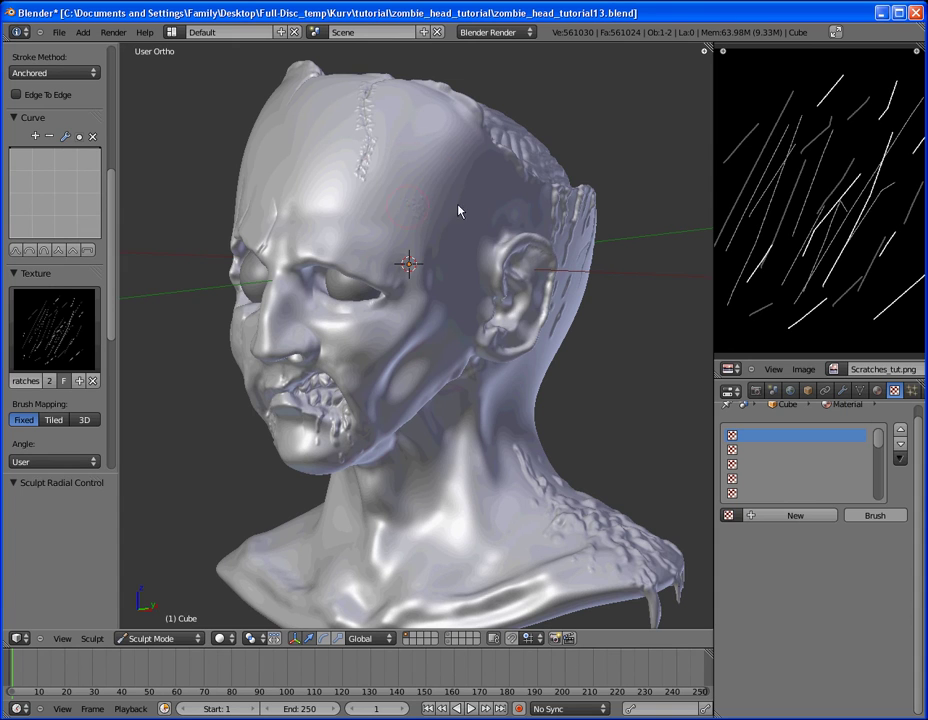
Undo the raised trial scratches on the forehead and switch the brush to Subtract.
key("ctrl+z")
key("ctrl+z")
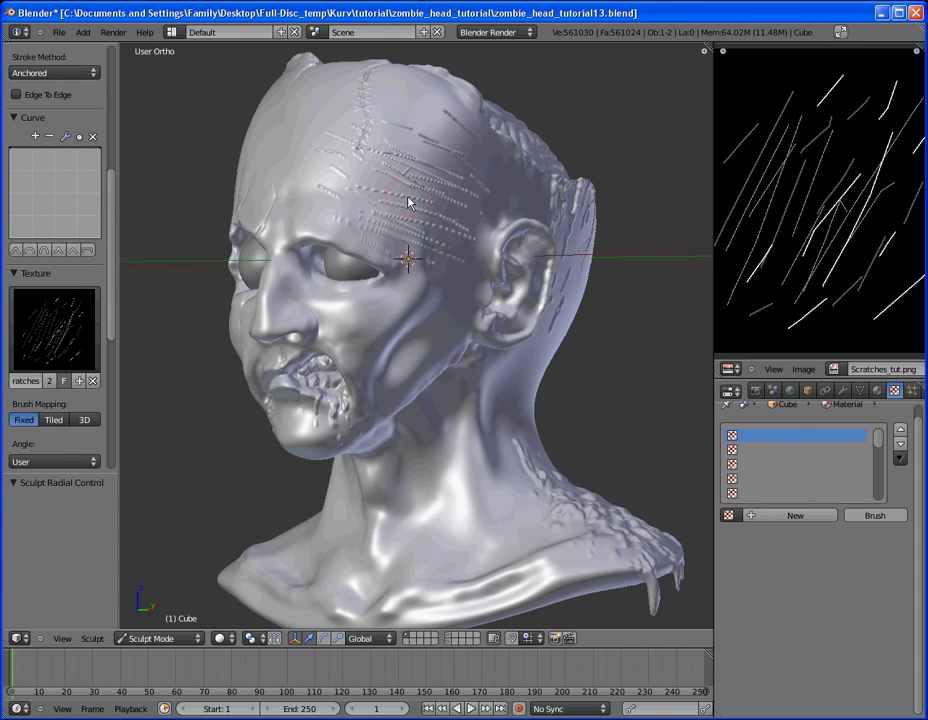
scroll(60, 230, "up", 5)
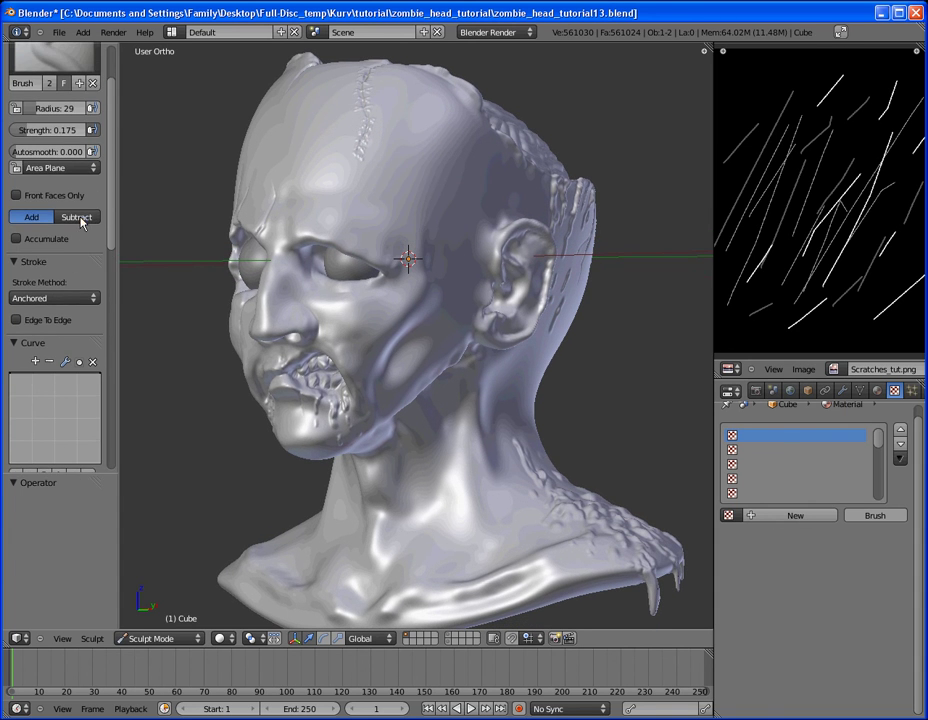
Try carving scratches into the temple, undo the last stroke and set the brush strength to 0.035.
mouse_move(447, 243)
left_mouse_down()
mouse_move(449, 257)
mouse_move(431, 240)
left_mouse_up()
middle_click_drag(431, 240, 419, 236)
left_click_drag(424, 224, 440, 224)
key("ctrl+z")
key("shift+f")
left_click(428, 162)
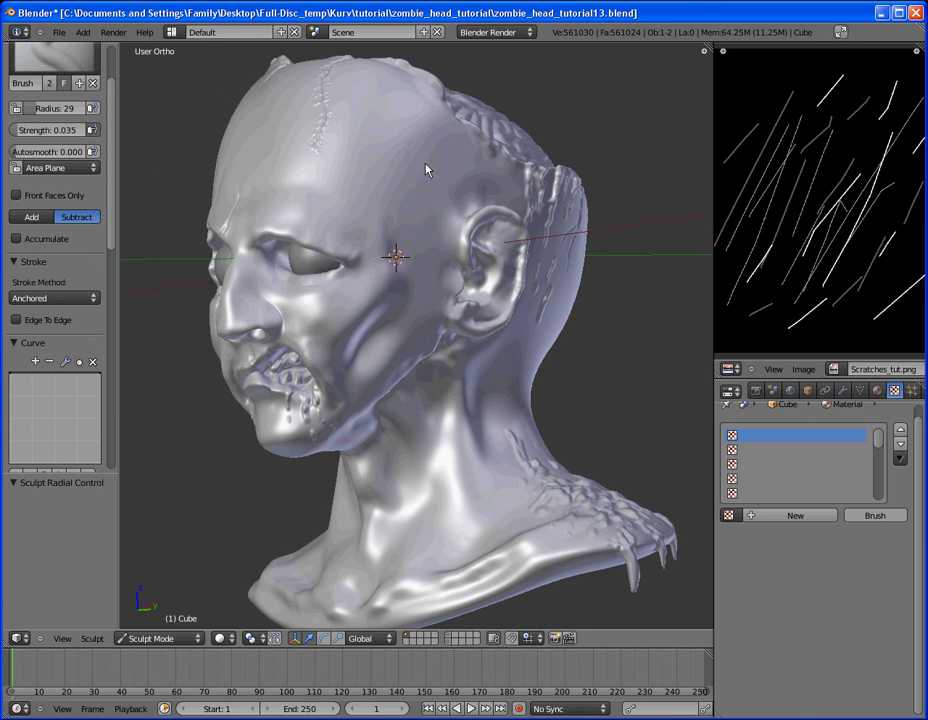
Test faint carved scratches on the side of the head, set the brush strength to 0.045 and save over zombie_head_tutorial13.blend.
middle_click_drag(421, 237, 340, 410)
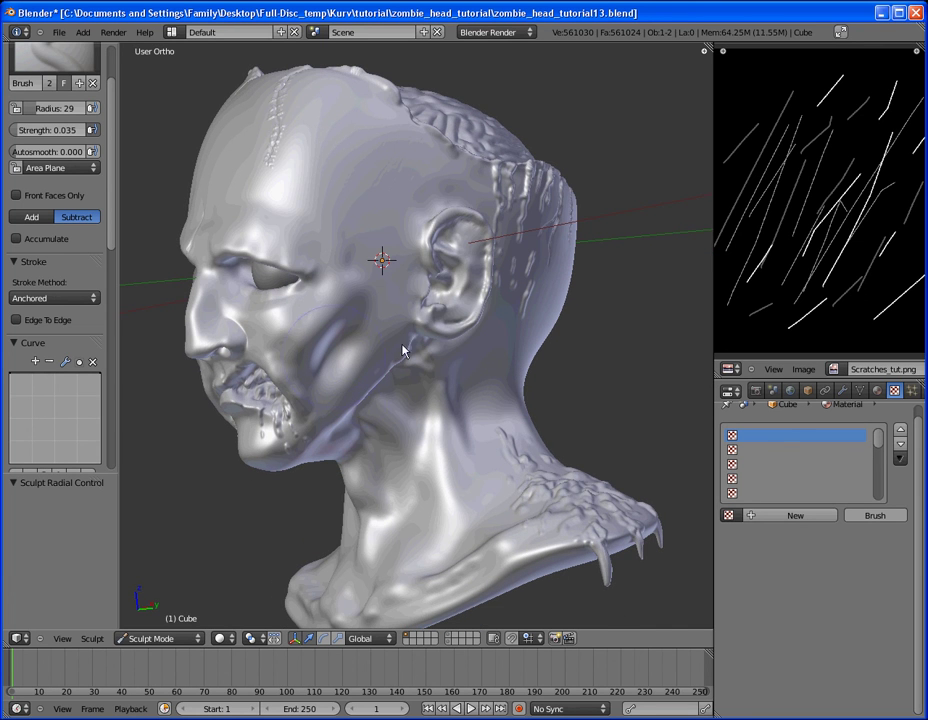
left_click_drag(367, 223, 365, 222)
key("ctrl+z")
key("shift+f")
middle_click_drag(397, 286, 407, 301)
key("ctrl+s")
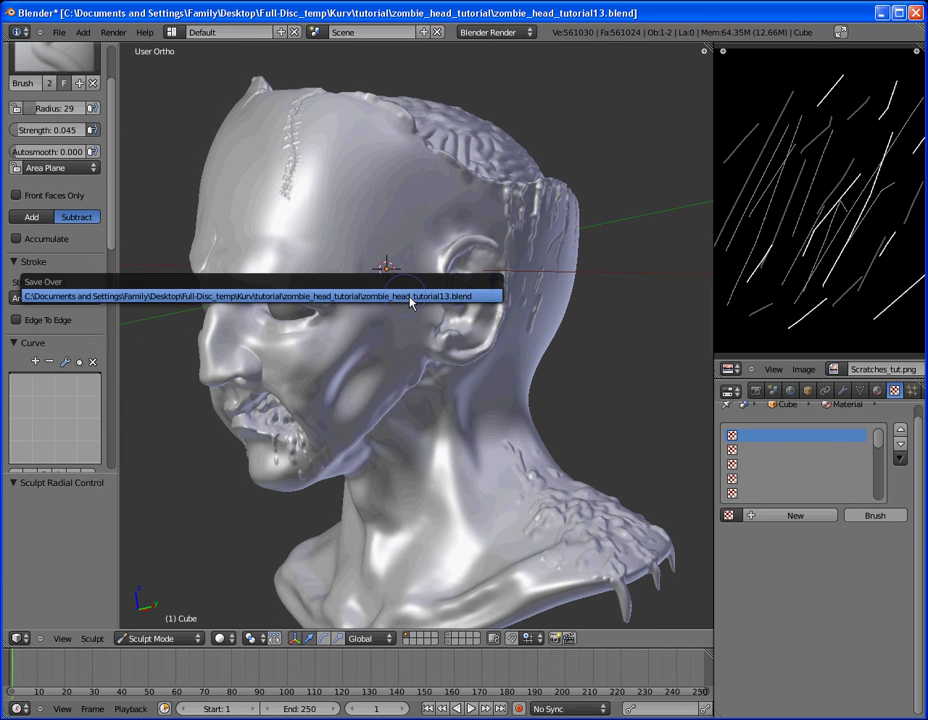
left_click(411, 296)
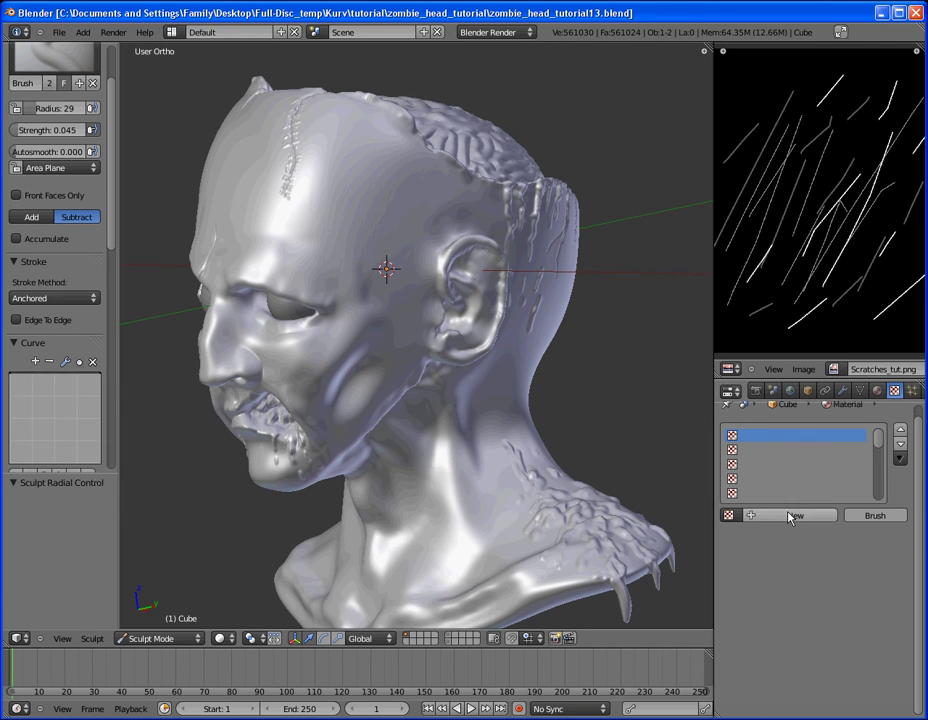
Add a new material texture named Pits, keeping its type as Clouds.
left_click(757, 520)
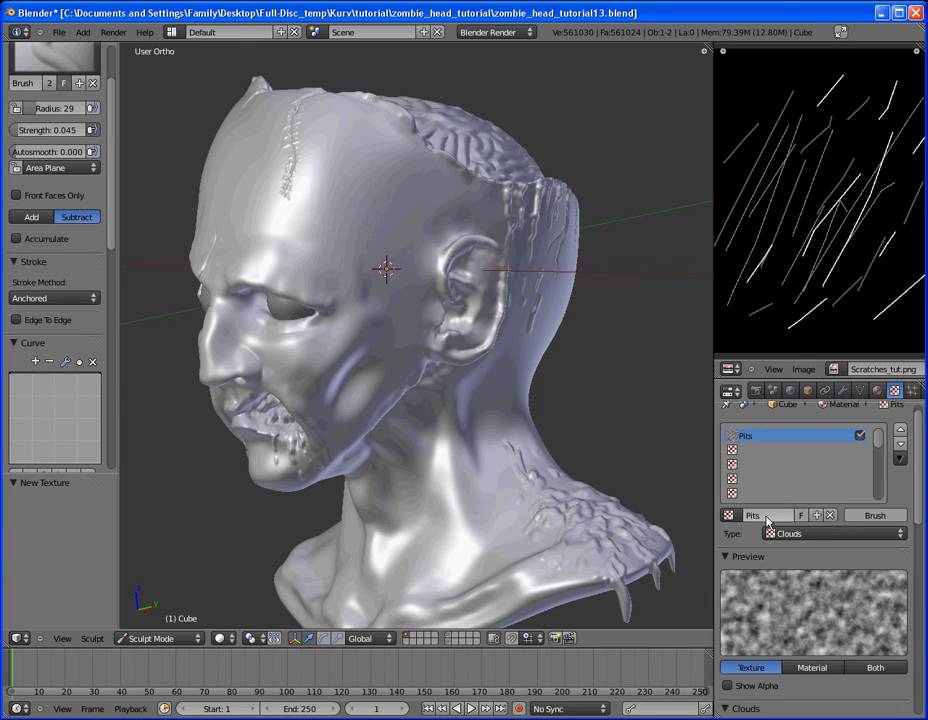
left_click(775, 533)
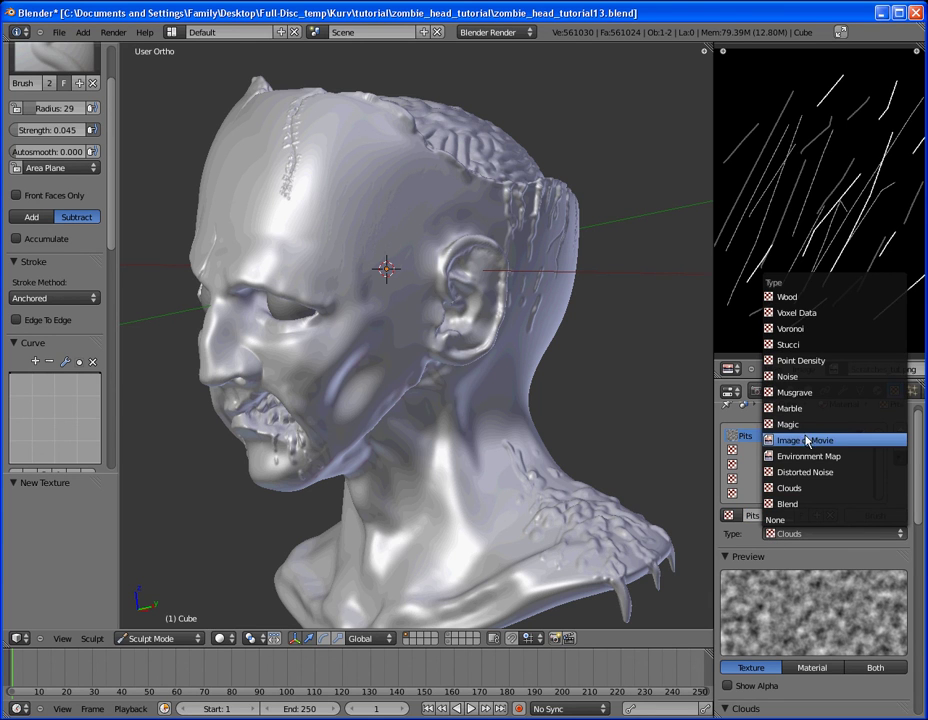
left_click(741, 558)
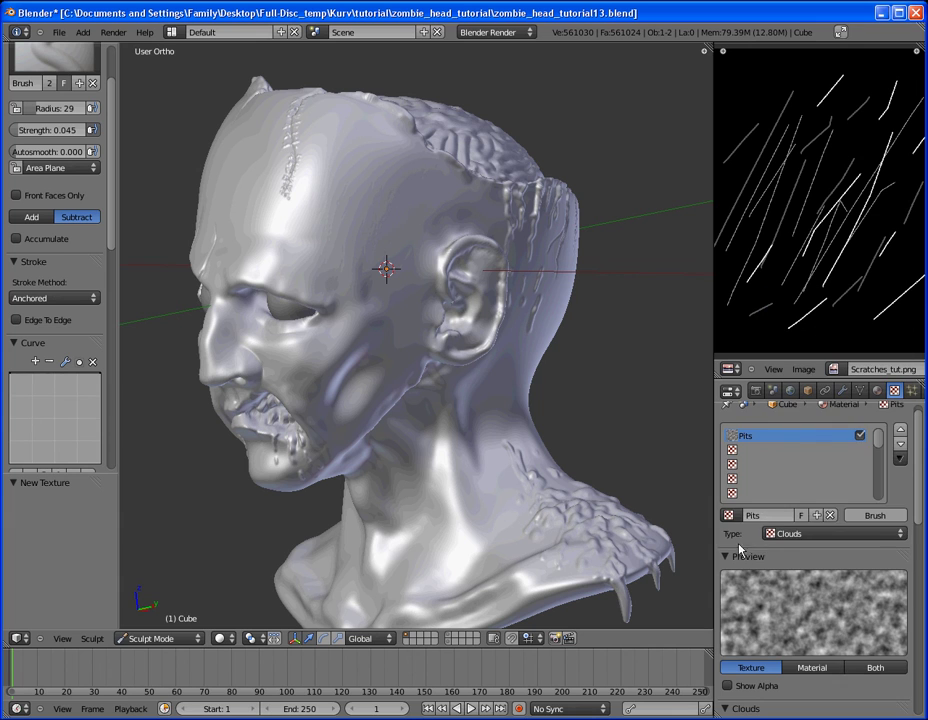
Set the Clouds noise size of the Pits texture to 0.03.
scroll(790, 632, "down", 4)
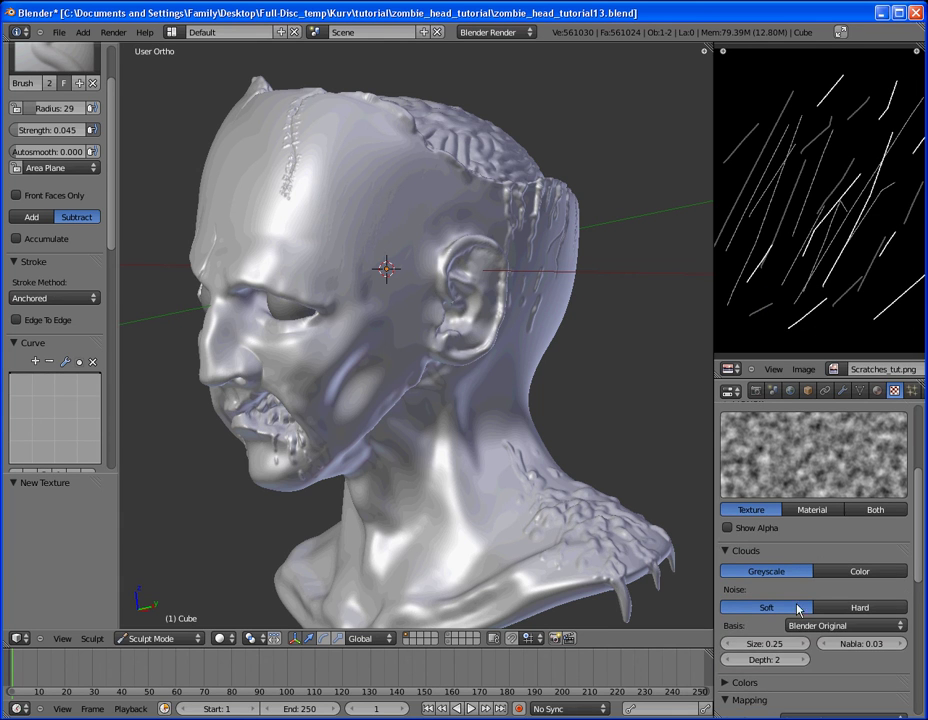
left_click(779, 645)
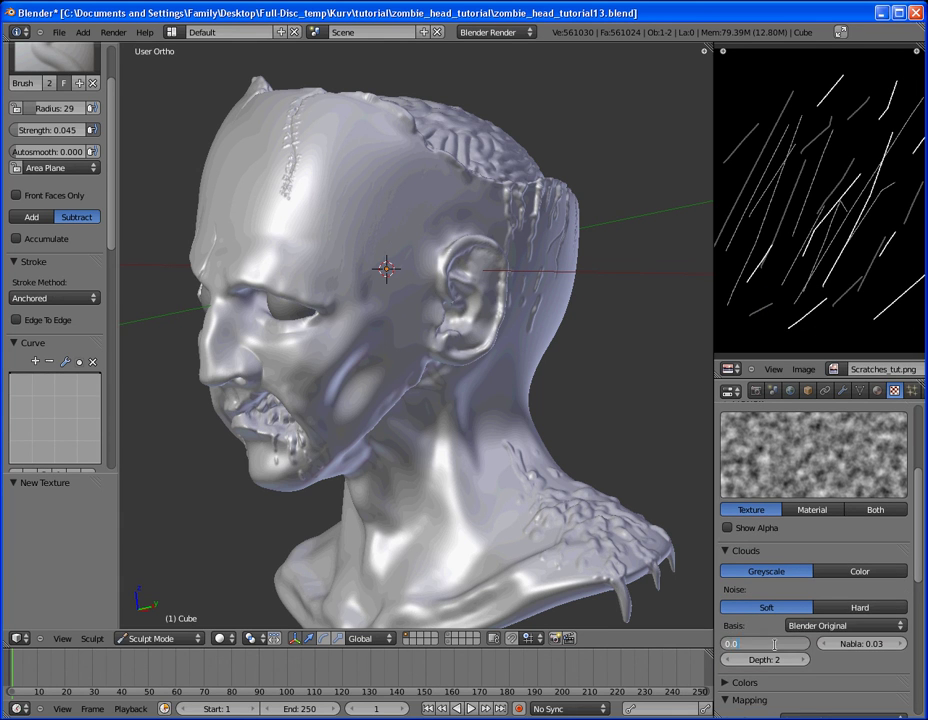
type("0.03")
key("Return")
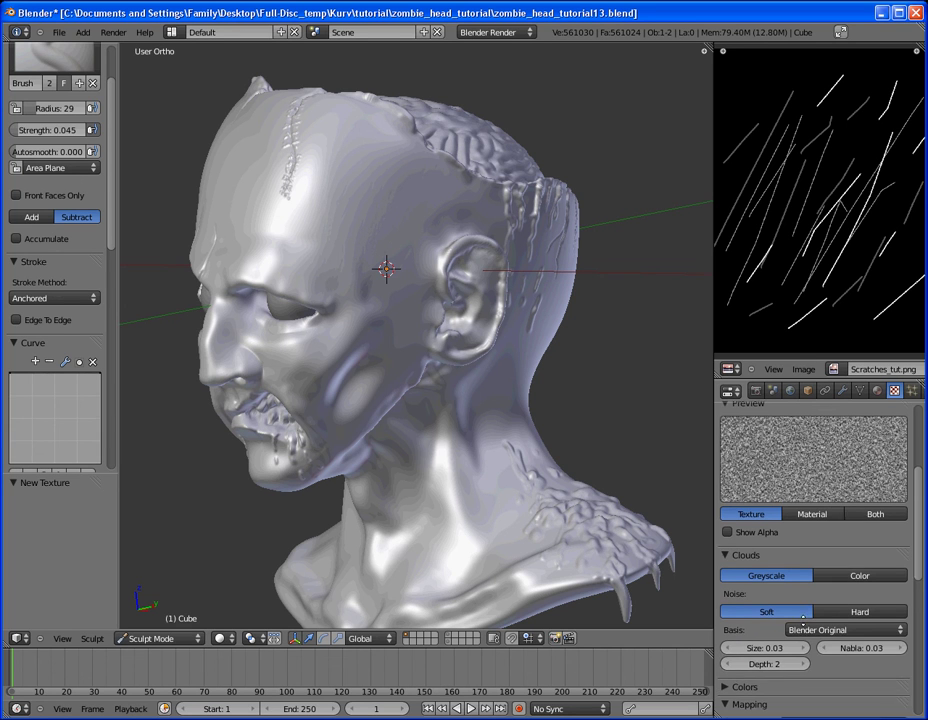
scroll(858, 600, "down", 5)
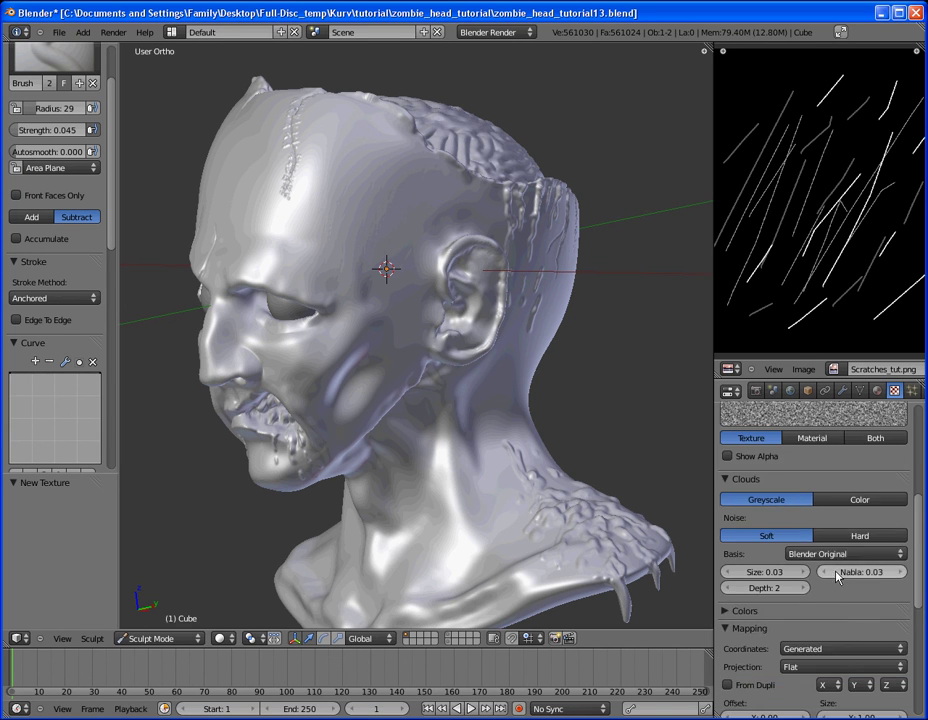
scroll(770, 597, "up", 5)
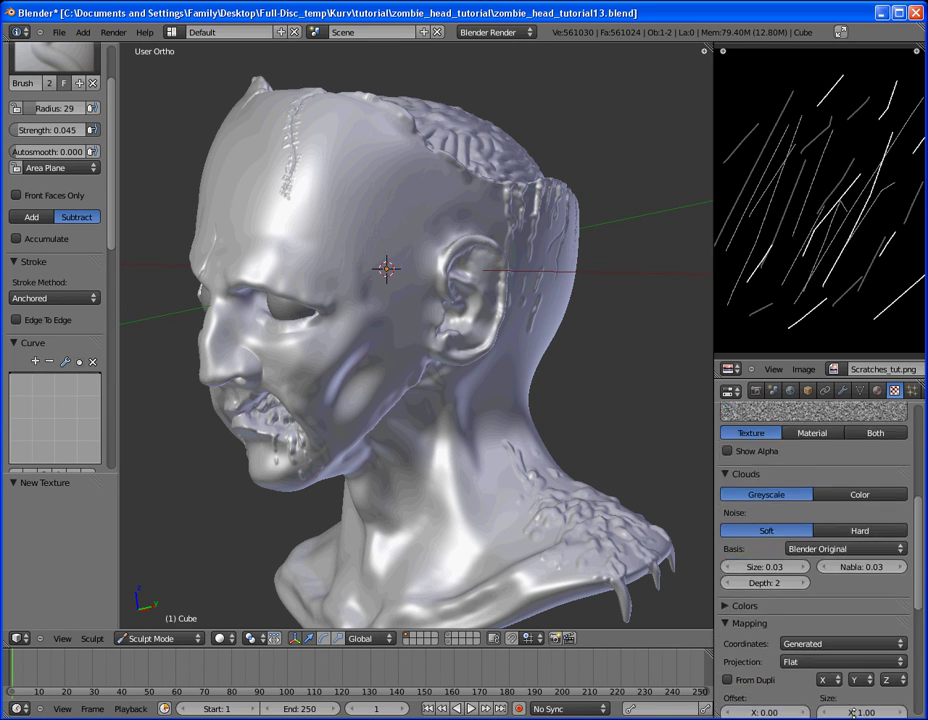
Set the contrast of the Pits texture's colors to 0.400.
scroll(748, 580, "down", 2)
left_click(755, 641)
scroll(759, 580, "down", 1)
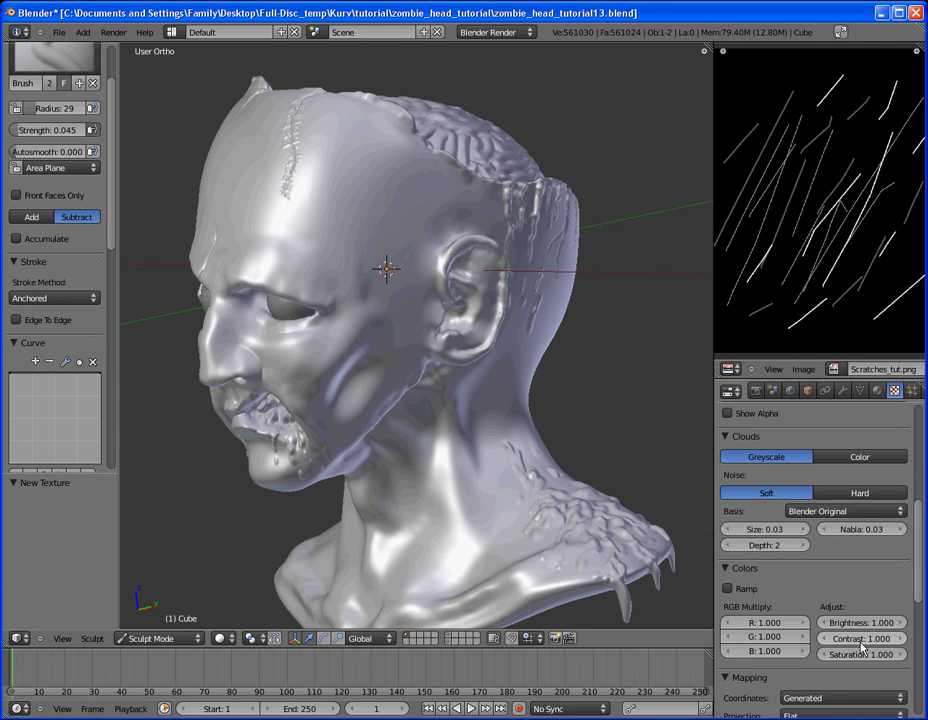
left_click_drag(861, 648, 861, 648)
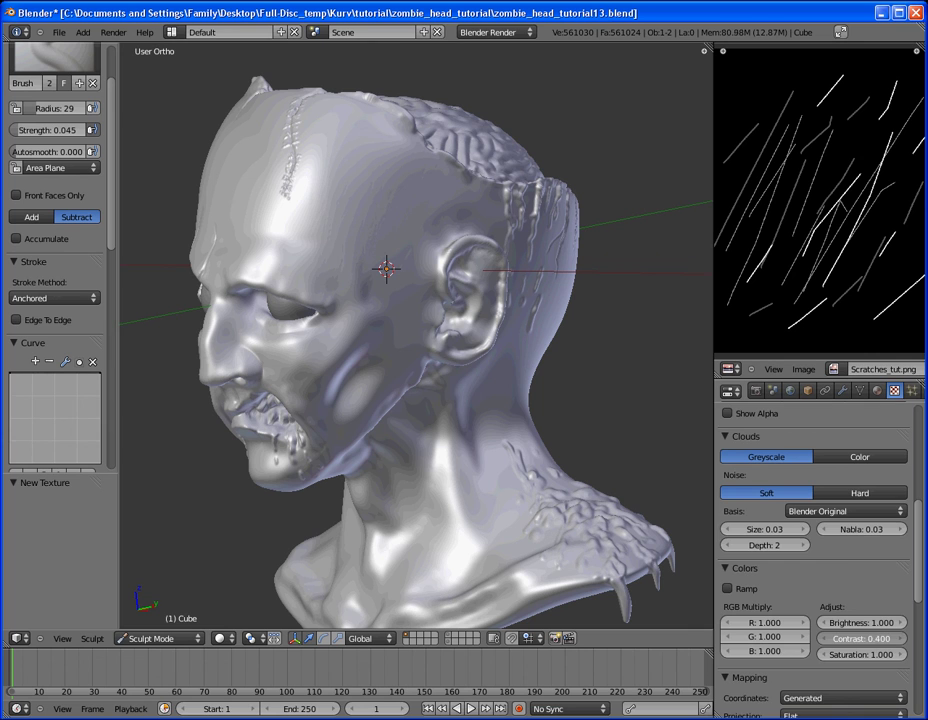
scroll(860, 610, "up", 4)
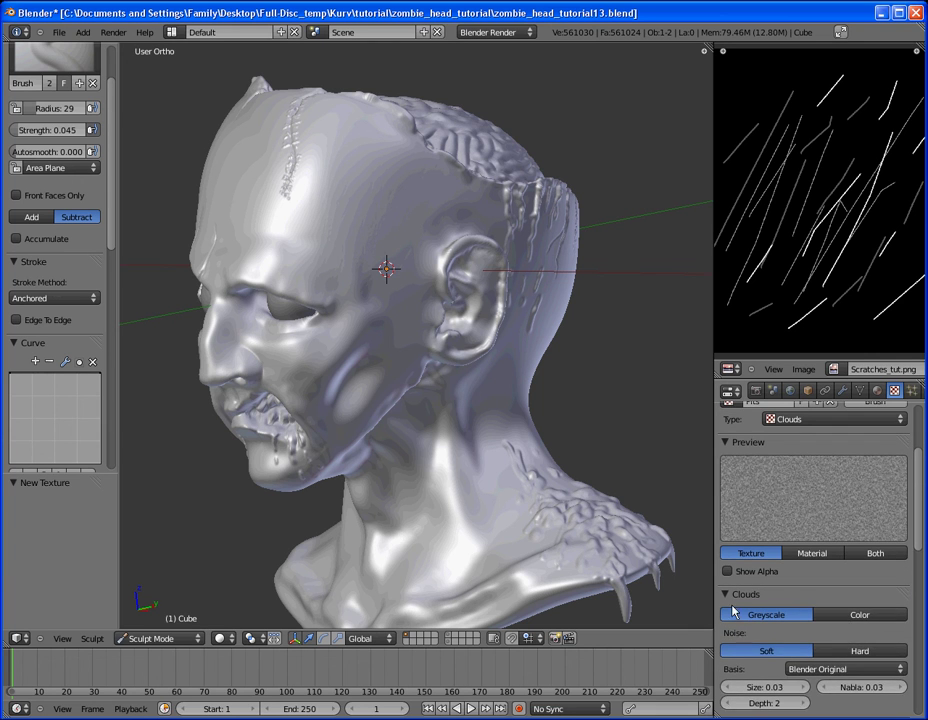
Collapse the Clouds settings and save over zombie_head_tutorial13.blend.
left_click(727, 595)
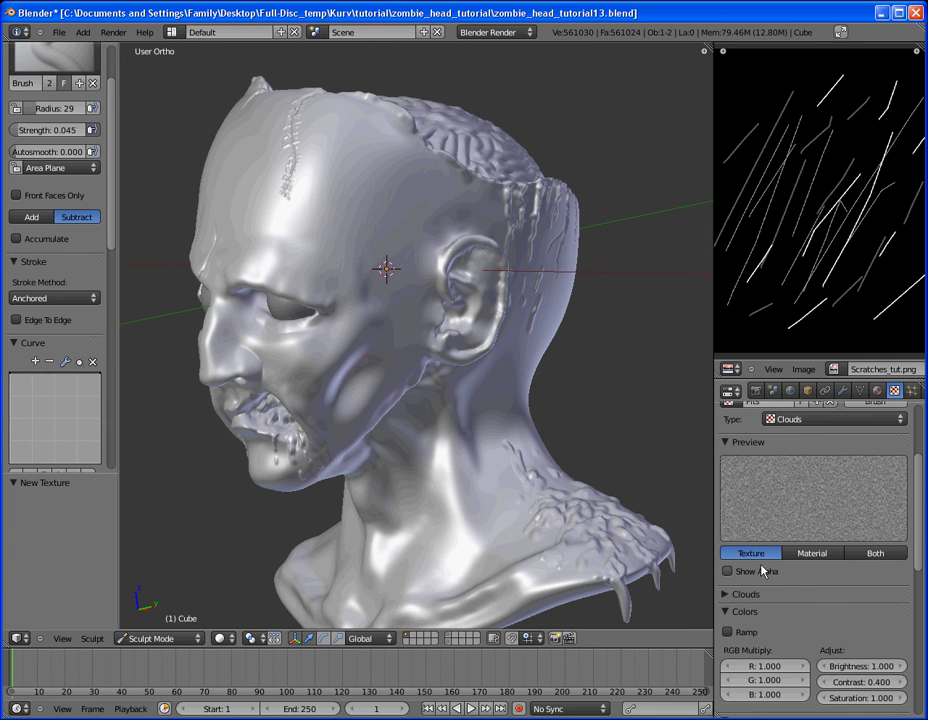
scroll(770, 570, "up", 4)
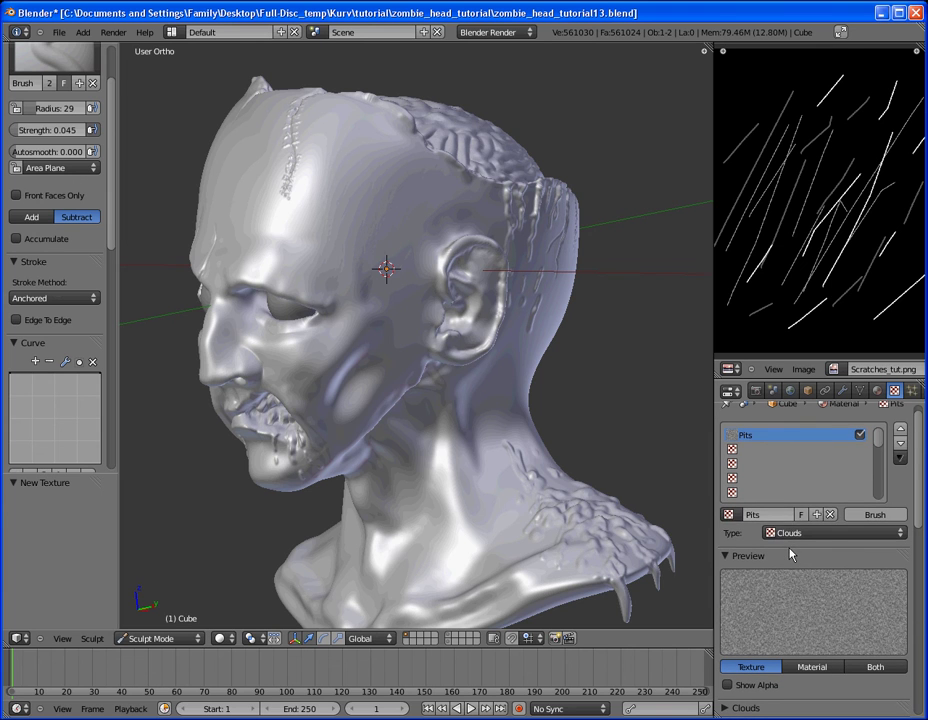
key("ctrl+s")
left_click(789, 555)
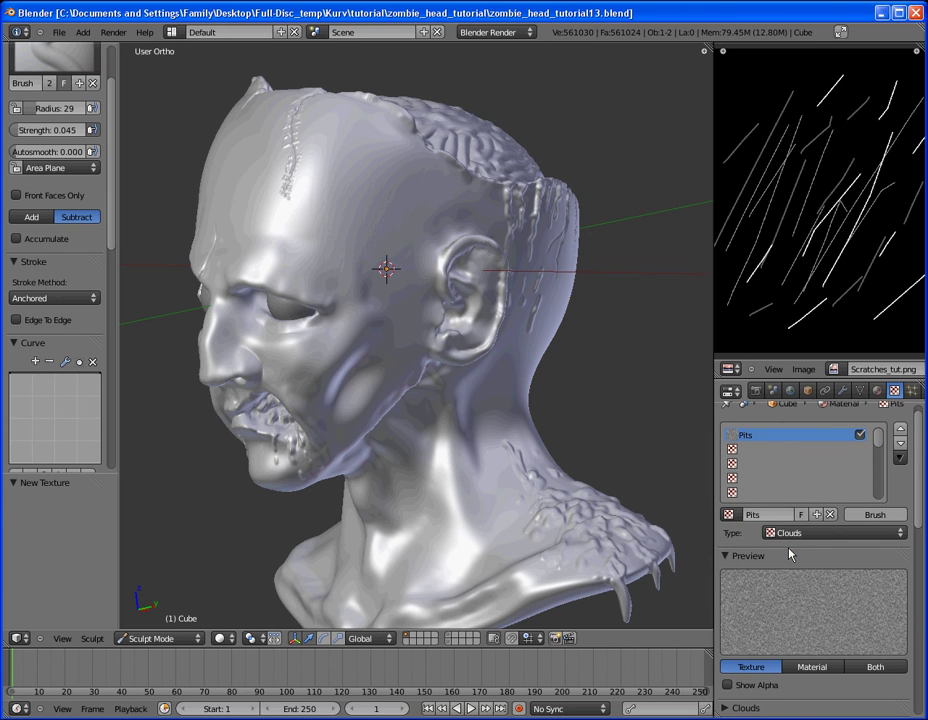
Assign the Pits texture to the sculpt brush in place of the scratches texture.
middle_click_drag(563, 437, 166, 300)
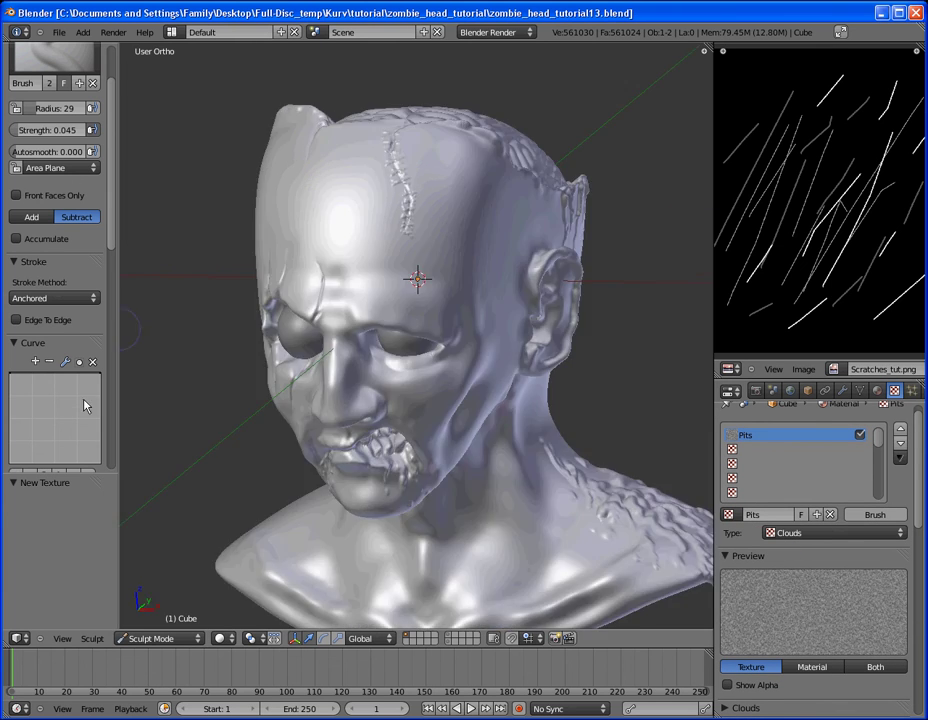
scroll(79, 362, "down", 5)
left_click(52, 400)
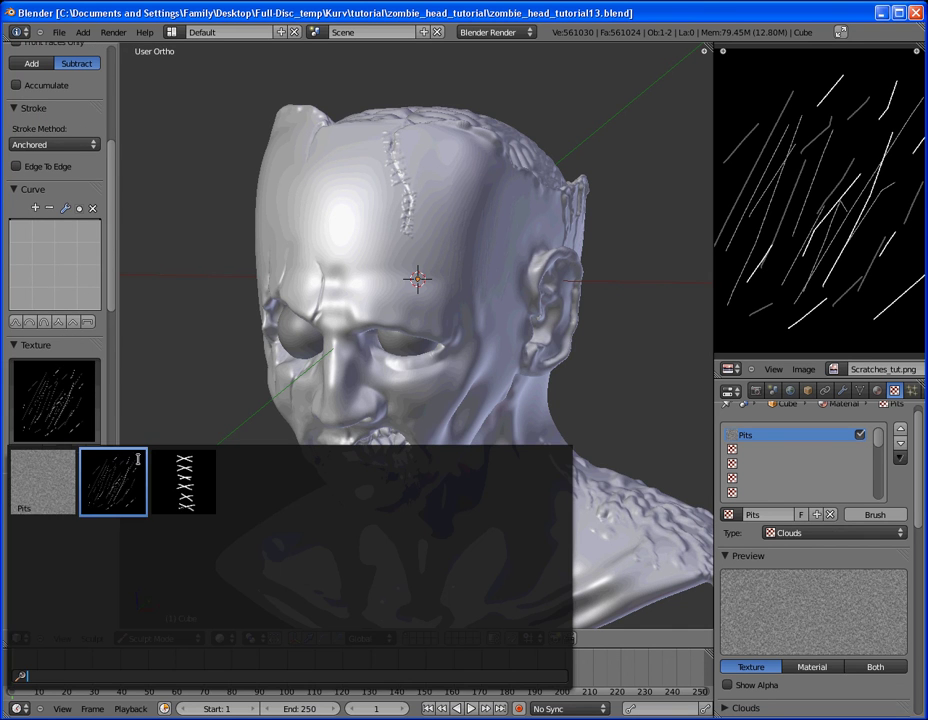
left_click(72, 487)
middle_click_drag(449, 402, 439, 394)
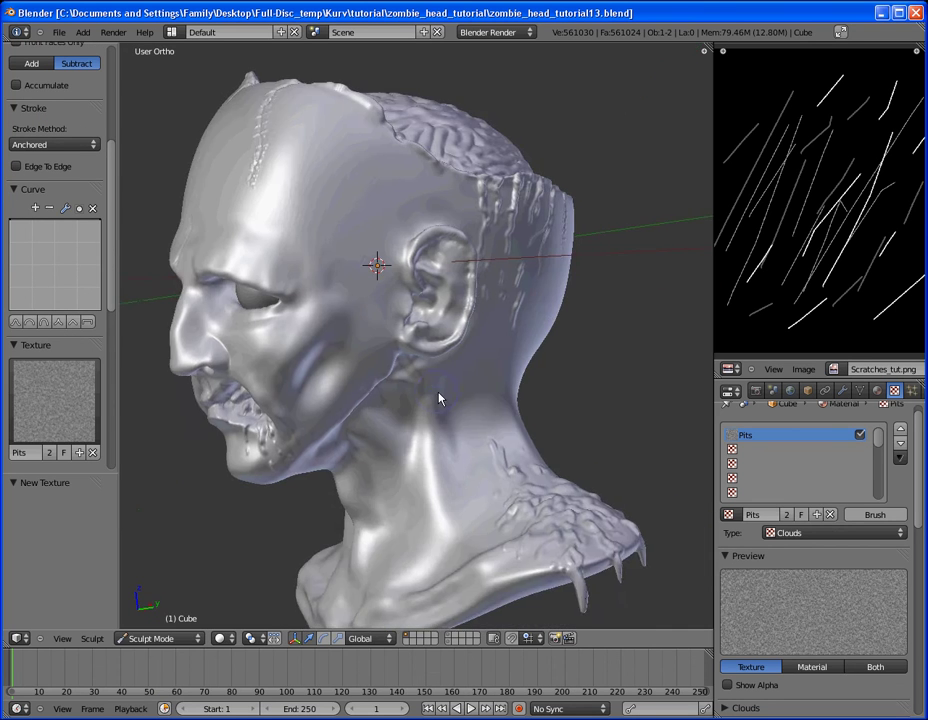
Set the brush strength to 0.120 and its falloff curve to the Smooth preset for sculpting pits beside the ear.
scroll(447, 452, "up", 6)
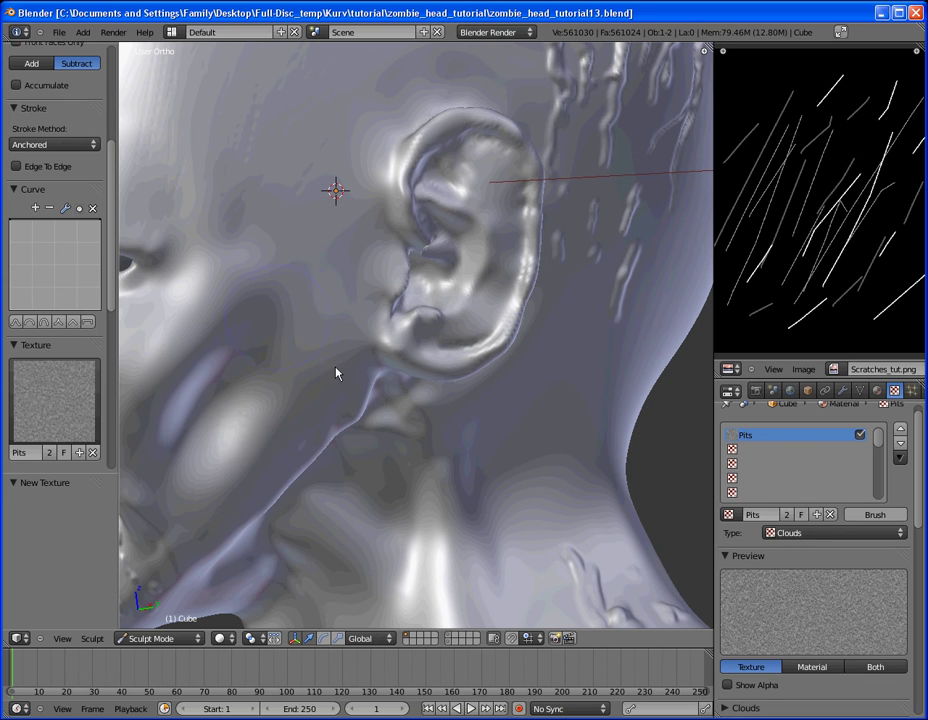
key("f")
left_click(318, 340)
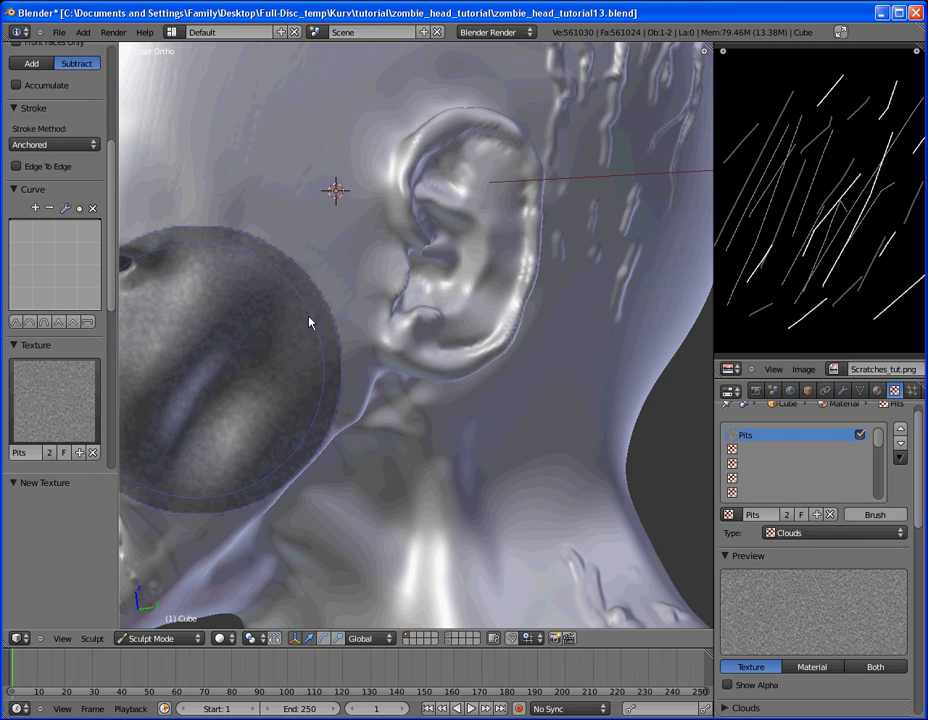
left_click(36, 345)
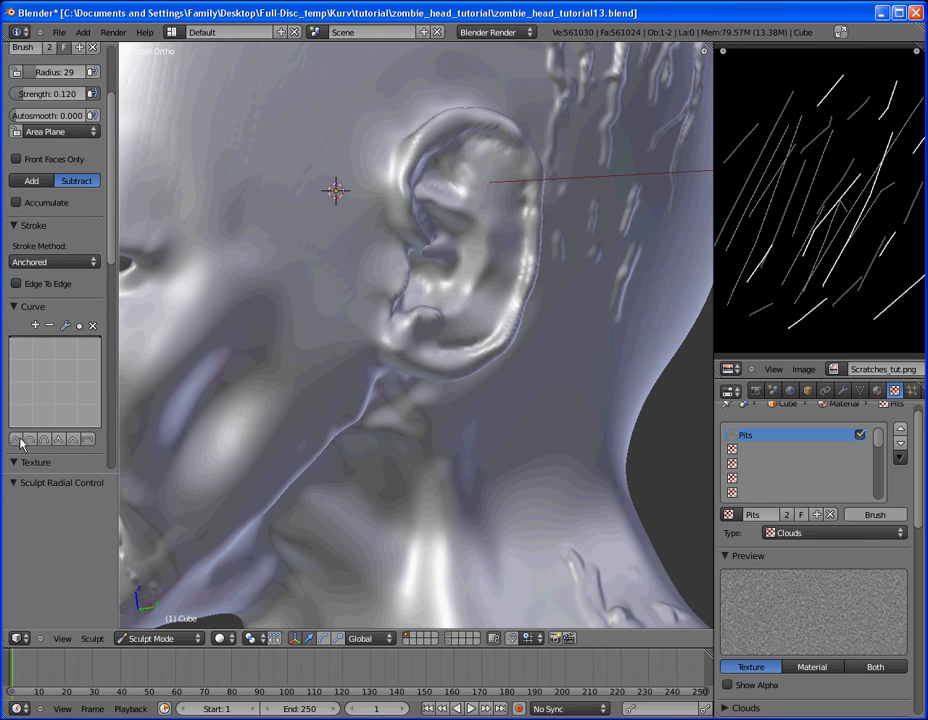
left_click(20, 439)
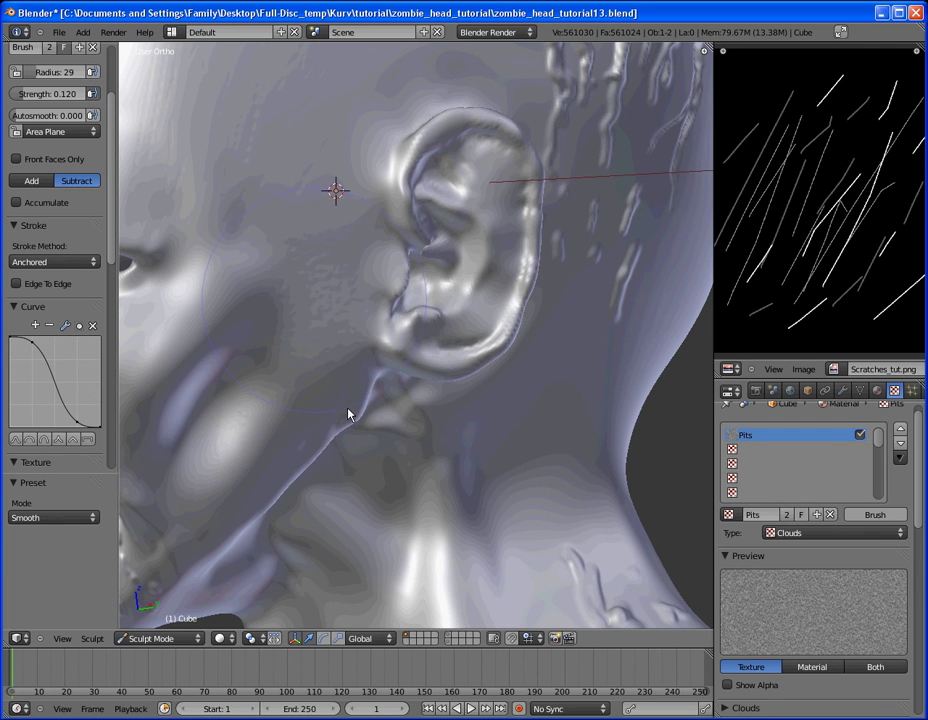
Switch the brush from subtracting to adding, apply it to the skin near the ear, and set its strength to 0.080.
middle_click_drag(480, 325, 481, 332)
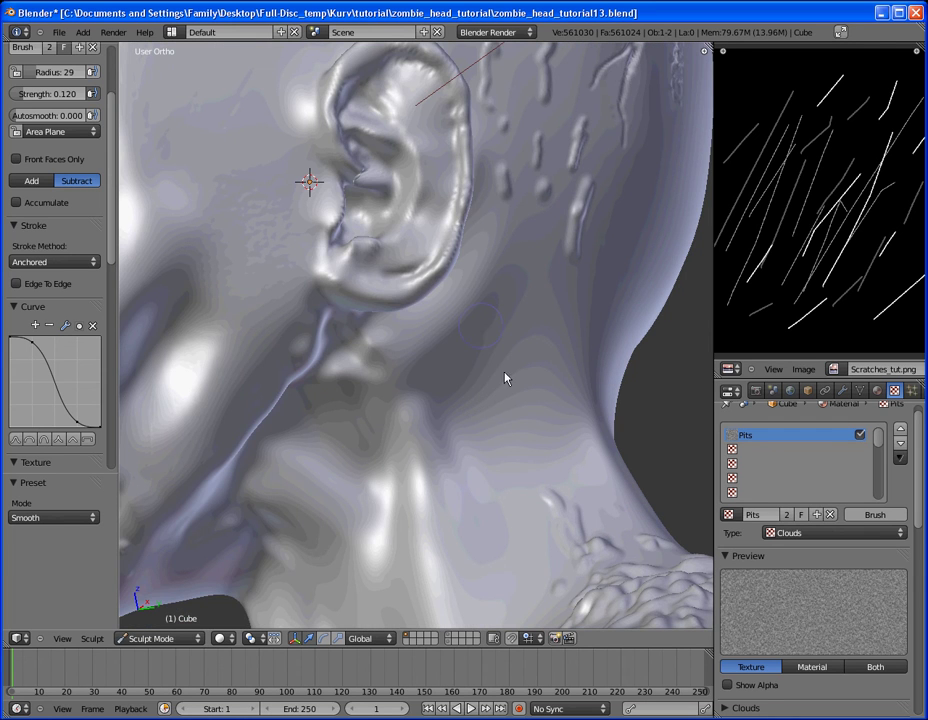
middle_click_drag(505, 378, 505, 359)
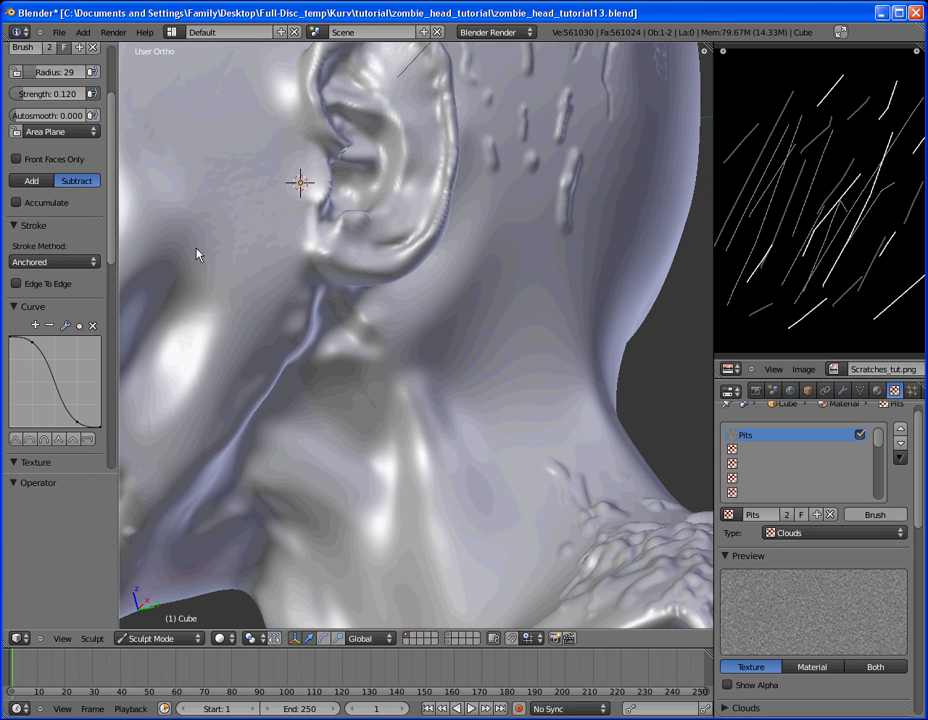
left_click(17, 182)
left_click_drag(305, 327, 311, 344)
middle_click_drag(270, 298, 383, 258)
key("shift+f")
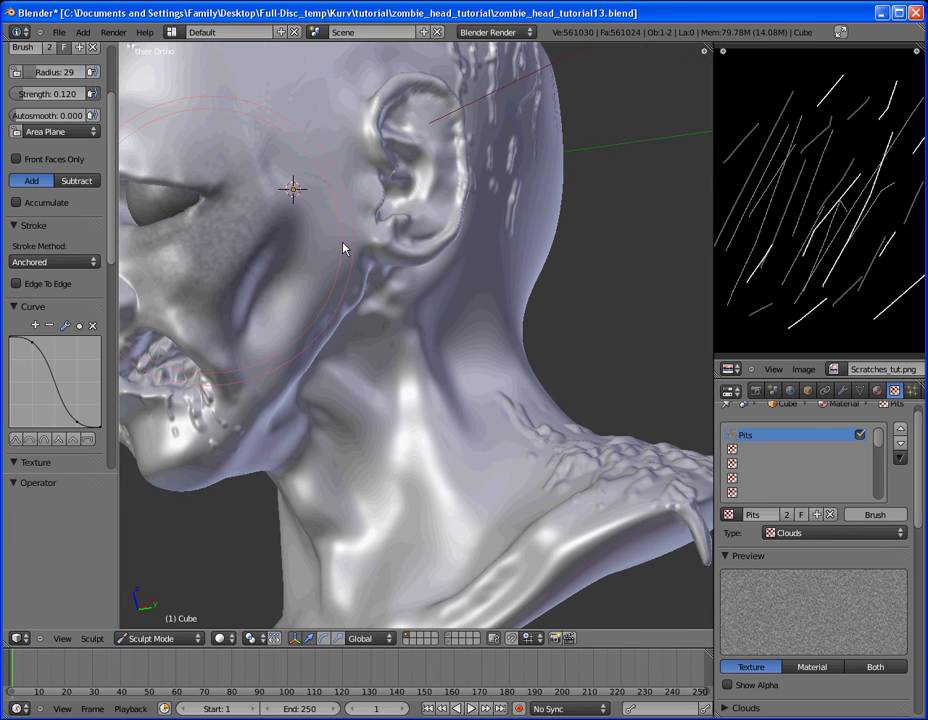
left_click(330, 256)
Save over zombie_head_tutorial13.blend, and save the head as a new version named zombie_head_tutorial14.blend.
middle_click_drag(451, 330, 181, 221)
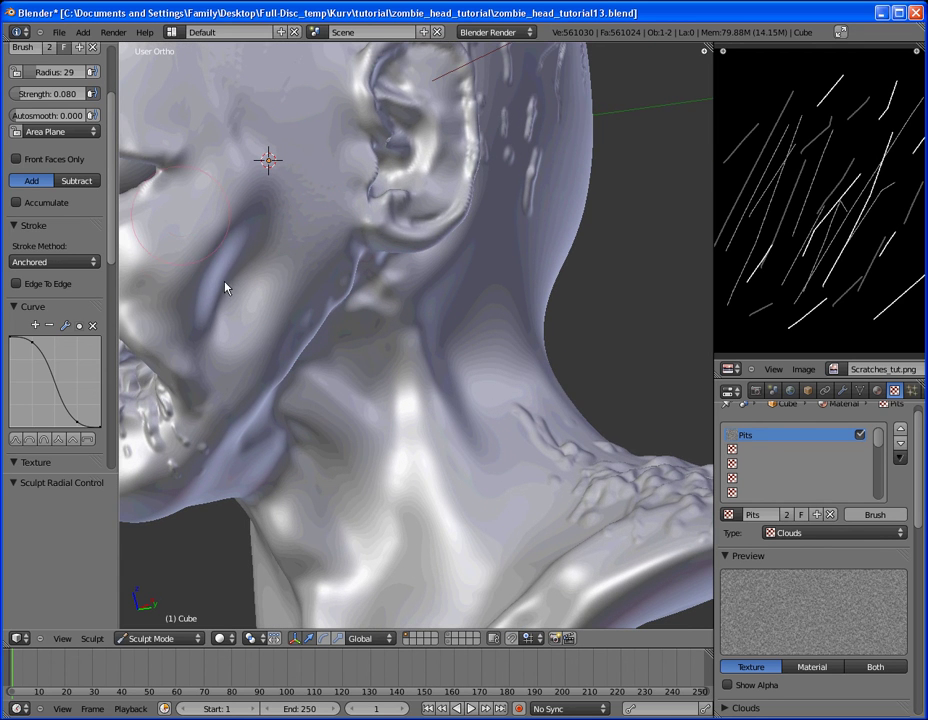
middle_click_drag(248, 253, 407, 433)
scroll(312, 241, "down", 4)
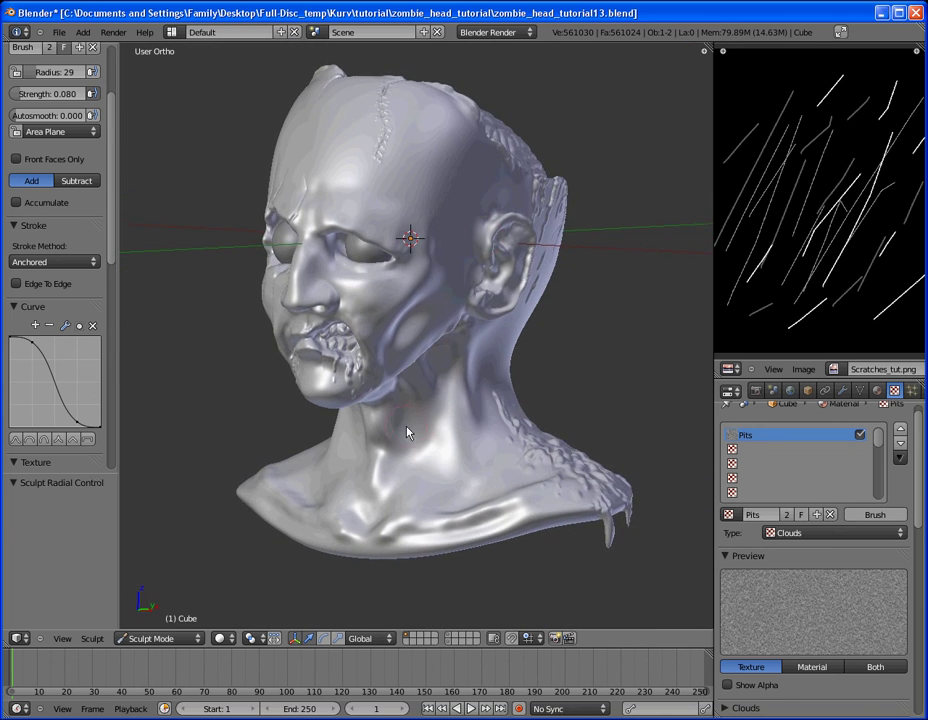
key("ctrl+s")
left_click(425, 290)
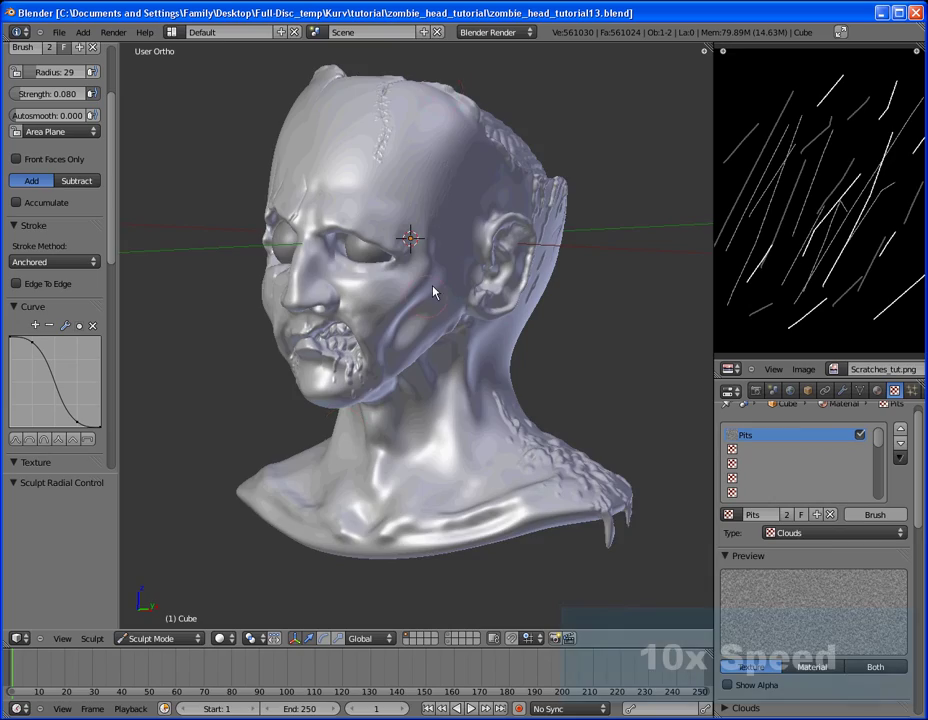
key("ctrl+shift+s")
key("Return")
Save over zombie_head_tutorial14.blend while working on the neck and collarbone.
scroll(408, 464, "up", 5)
mouse_move(408, 464)
middle_mouse_down()
mouse_move(420, 414)
mouse_move(373, 265)
mouse_move(418, 345)
mouse_move(436, 290)
mouse_move(369, 331)
mouse_move(400, 501)
mouse_move(402, 319)
mouse_move(425, 365)
mouse_move(307, 302)
mouse_move(549, 441)
mouse_move(495, 437)
mouse_move(462, 285)
mouse_move(373, 300)
mouse_move(487, 404)
middle_mouse_up()
key("ctrl+s")
left_click(373, 300)
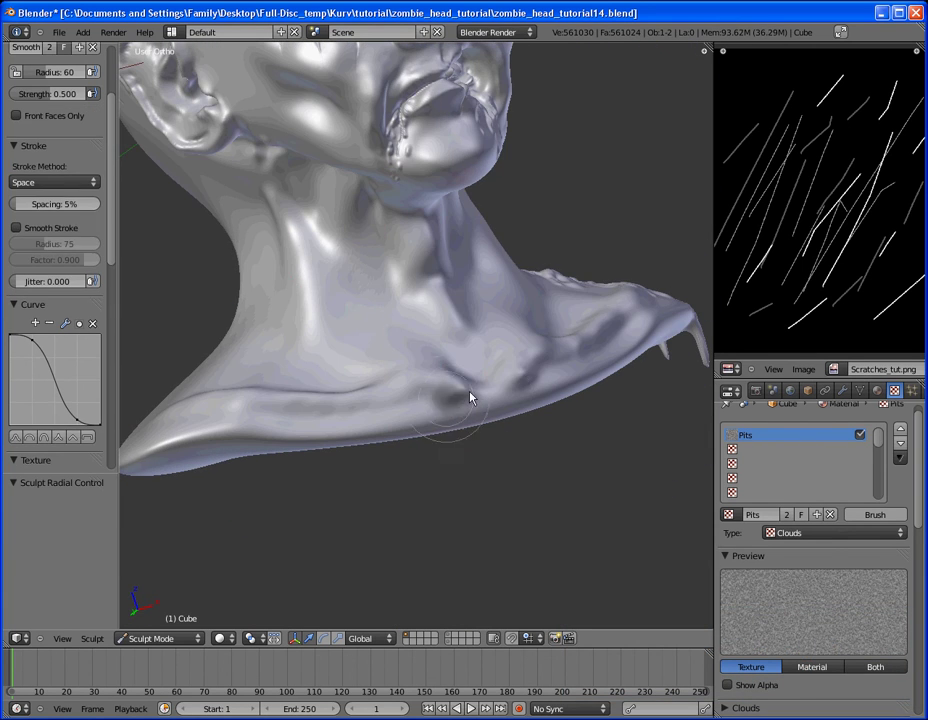
Choose the sculpt brush named Brush in place of Smooth for detailing the skin around the ear and jaw.
scroll(55, 200, "up", 3)
left_click(55, 110)
left_click(58, 177)
scroll(55, 250, "down", 5)
mouse_move(300, 350)
middle_mouse_down()
mouse_move(344, 414)
mouse_move(387, 348)
mouse_move(379, 228)
mouse_move(460, 242)
mouse_move(387, 304)
mouse_move(408, 176)
mouse_move(468, 343)
mouse_move(313, 276)
mouse_move(325, 342)
mouse_move(284, 304)
mouse_move(320, 303)
mouse_move(364, 244)
mouse_move(518, 315)
middle_mouse_up()
scroll(468, 343, "down", 2)
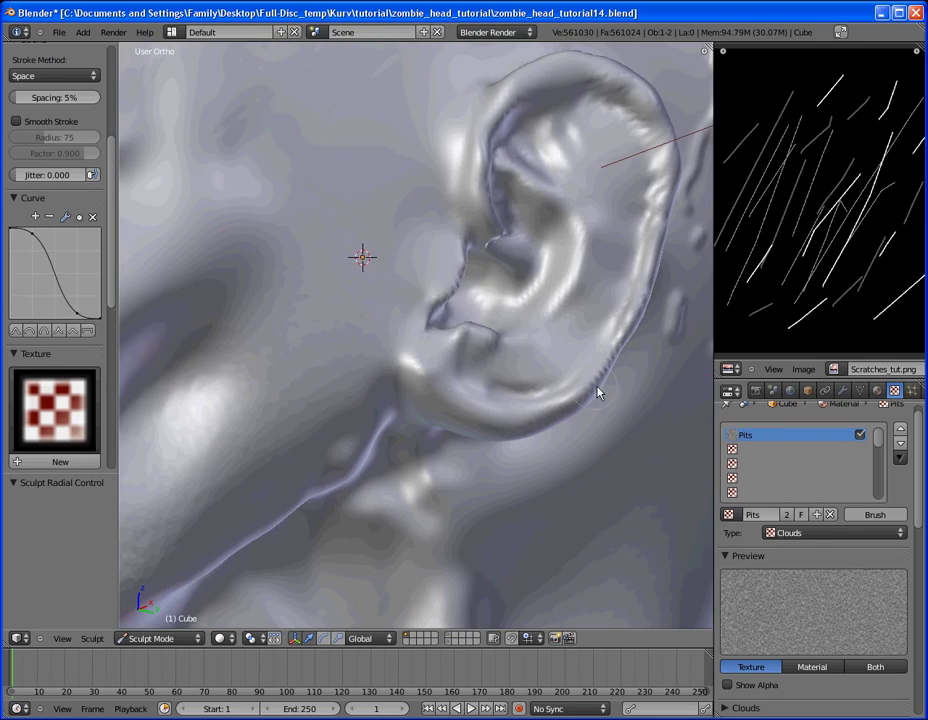
scroll(597, 392, "down", 8)
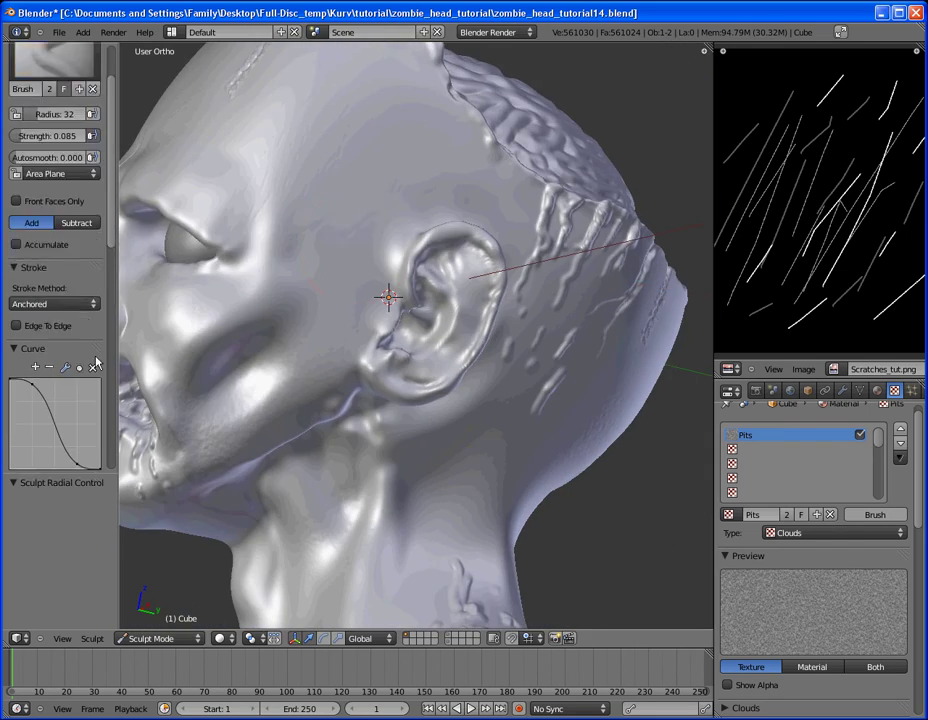
Sculpt fine pits over the neck and face with the Pits texture, adjusting the brush radius.
mouse_move(380, 285)
middle_mouse_down()
mouse_move(383, 265)
mouse_move(452, 271)
mouse_move(460, 263)
mouse_move(416, 253)
mouse_move(408, 307)
mouse_move(431, 321)
mouse_move(352, 352)
mouse_move(385, 323)
mouse_move(285, 287)
mouse_move(307, 338)
mouse_move(567, 373)
mouse_move(265, 418)
middle_mouse_up()
middle_click_drag(318, 392, 489, 334)
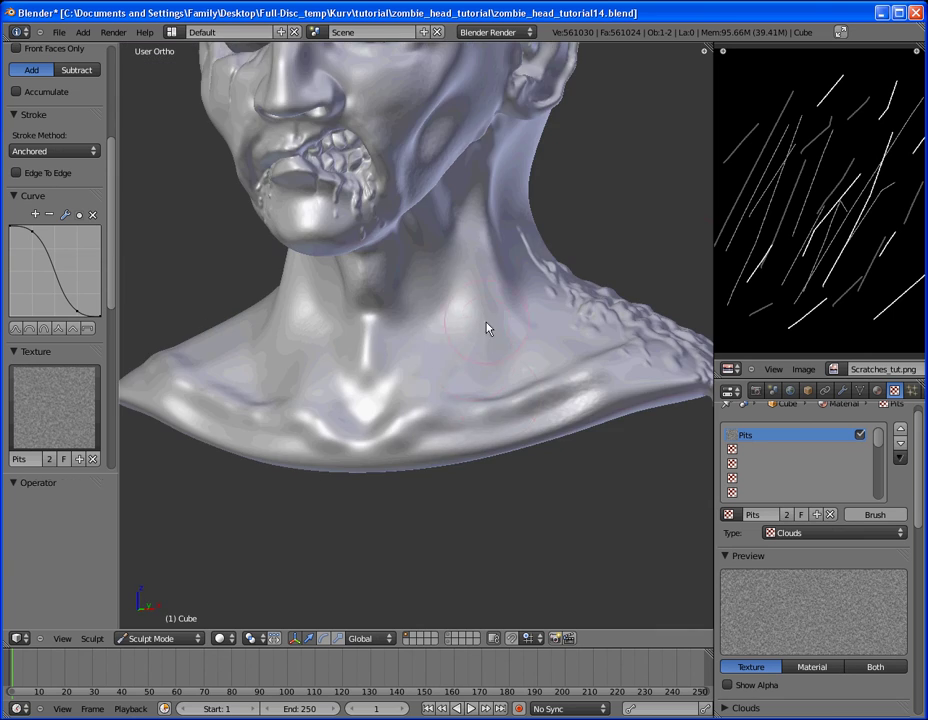
middle_click_drag(478, 405, 351, 180)
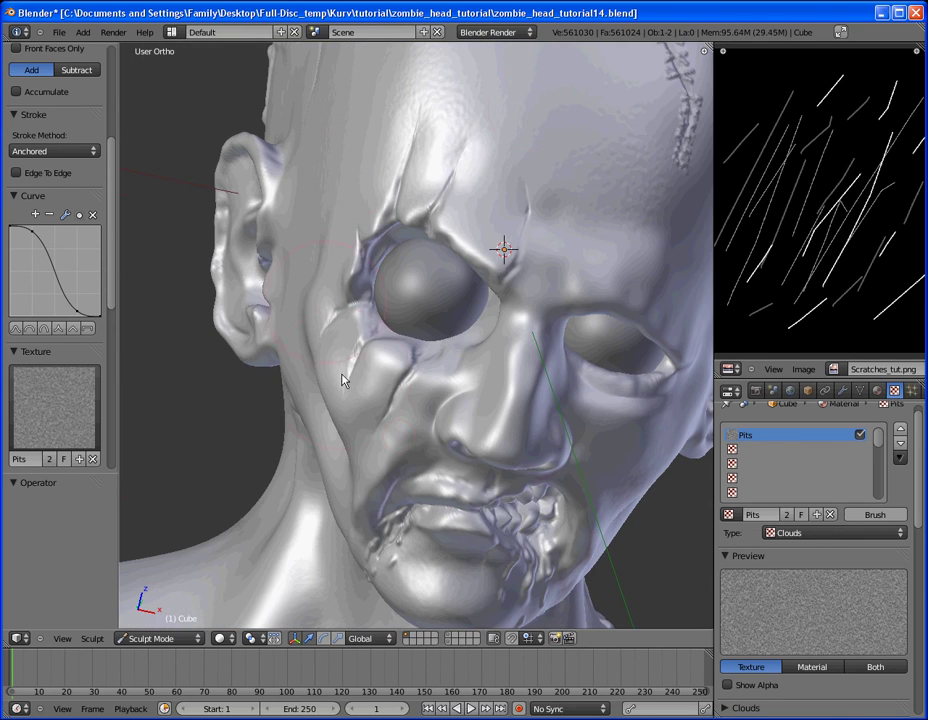
middle_click_drag(387, 308, 433, 212)
mouse_move(342, 203)
middle_mouse_down()
mouse_move(425, 385)
mouse_move(474, 387)
mouse_move(329, 402)
mouse_move(420, 497)
mouse_move(518, 242)
mouse_move(415, 190)
middle_mouse_up()
key("f")
left_click(415, 190)
Save the pitted head as a new version named zombie_head_tutorial15.blend.
middle_click_drag(558, 357, 416, 384)
key("ctrl+shift+s")
key("Return")
Sculpt fine scratches into the cheek, neck and collarbone with the brush set to Subtract, adjusting its radius.
middle_click_drag(281, 162, 359, 281)
mouse_move(450, 366)
middle_mouse_down()
mouse_move(450, 270)
mouse_move(442, 398)
mouse_move(326, 453)
mouse_move(502, 273)
mouse_move(361, 234)
mouse_move(408, 110)
mouse_move(287, 180)
mouse_move(464, 97)
mouse_move(263, 140)
middle_mouse_up()
mouse_move(531, 293)
middle_mouse_down()
mouse_move(557, 383)
mouse_move(379, 317)
mouse_move(278, 516)
mouse_move(396, 407)
mouse_move(445, 437)
mouse_move(373, 464)
mouse_move(209, 476)
mouse_move(346, 265)
mouse_move(352, 348)
mouse_move(309, 413)
mouse_move(483, 211)
mouse_move(431, 476)
mouse_move(307, 242)
mouse_move(451, 445)
mouse_move(481, 309)
middle_mouse_up()
scroll(309, 413, "up", 2)
mouse_move(527, 335)
middle_mouse_down()
mouse_move(480, 300)
mouse_move(450, 236)
mouse_move(491, 306)
mouse_move(343, 557)
middle_mouse_up()
scroll(480, 300, "up", 2)
key("f")
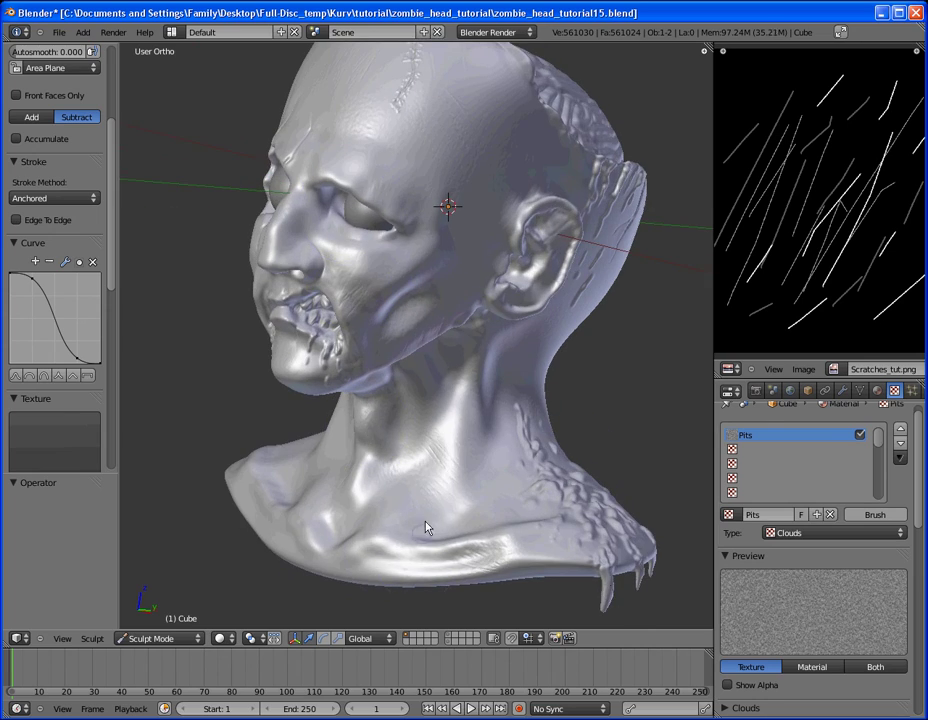